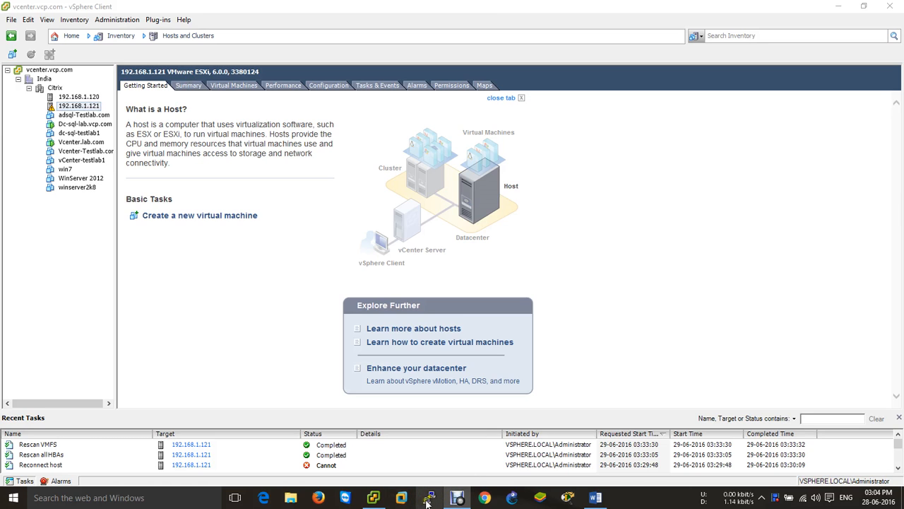
Launch a second vSphere Client and log in to ESXi host 192.168.1.121 as root
{"action": "right_click", "coordinate": [376, 498]}
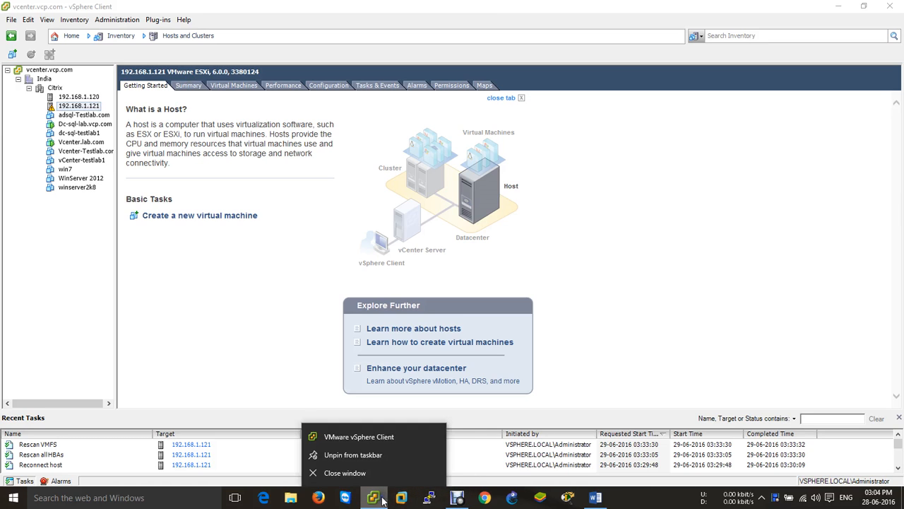
{"action": "left_click", "coordinate": [369, 439]}
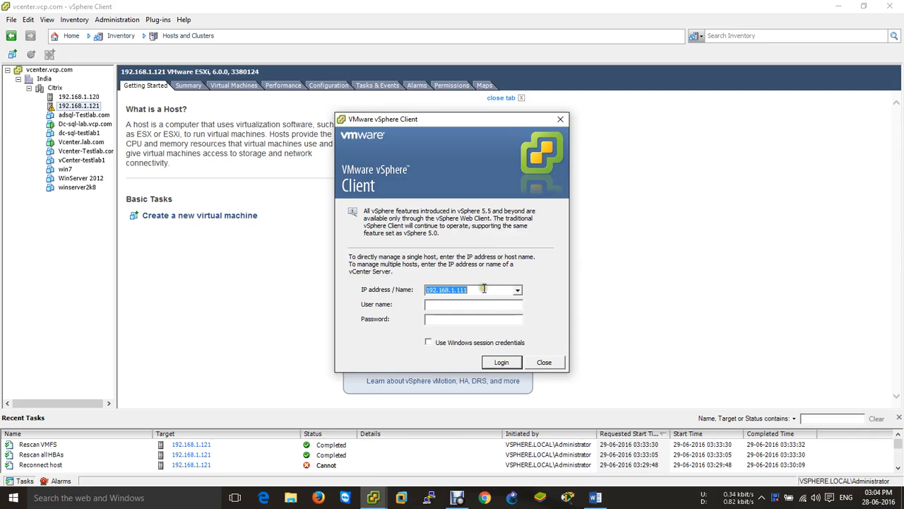
{"action": "left_click", "coordinate": [486, 289]}
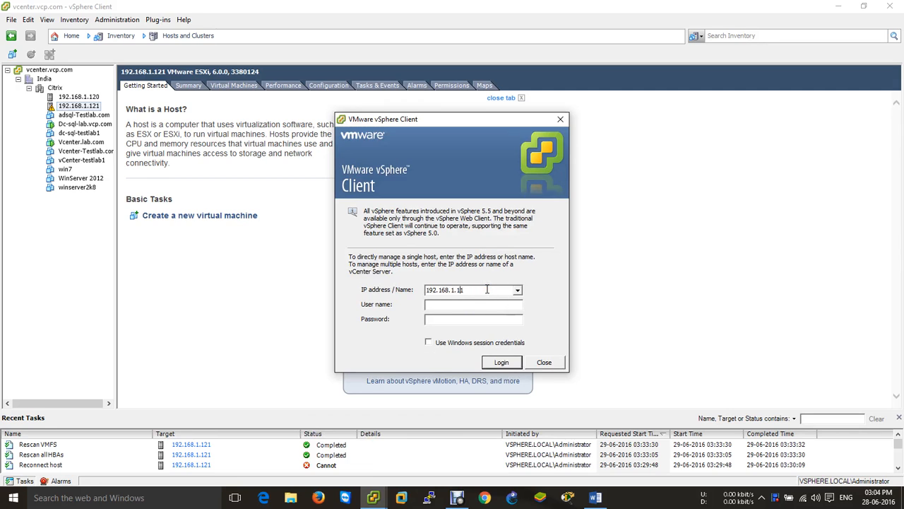
{"action": "type", "text": "21"}
{"action": "key", "text": "Tab"}
{"action": "type", "text": "root"}
{"action": "key", "text": "Tab"}
{"action": "type", "text": "*********"}
{"action": "key", "text": "Return"}
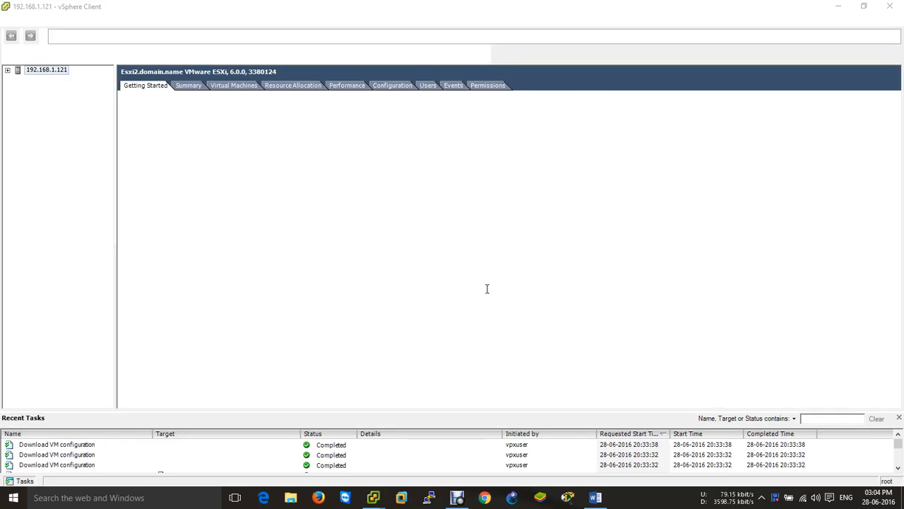
Dismiss the certificate warning and open the host's System Logs with Server log hostd.log selected
{"action": "left_click", "coordinate": [547, 297]}
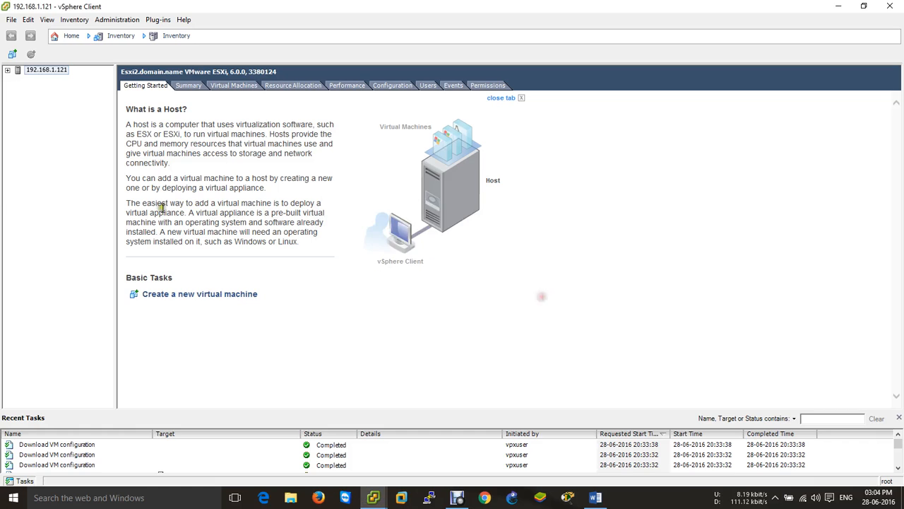
{"action": "left_click", "coordinate": [71, 35]}
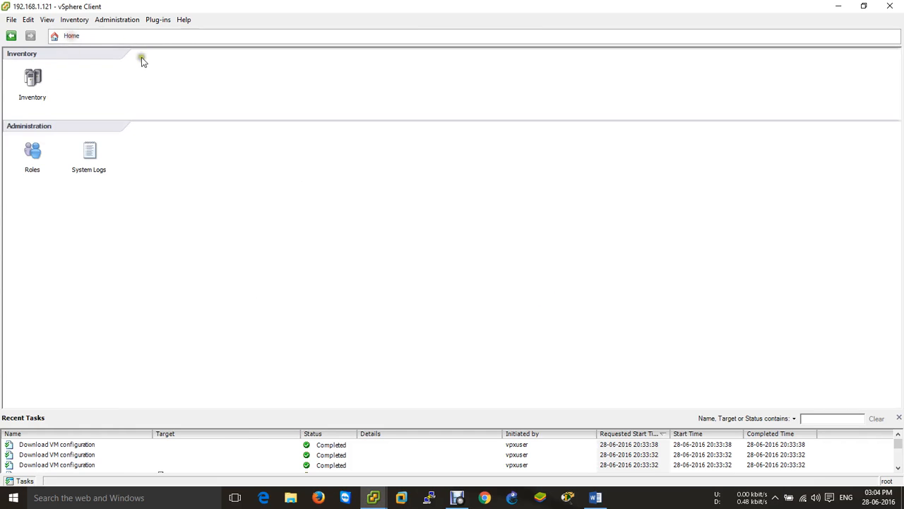
{"action": "left_click", "coordinate": [98, 170]}
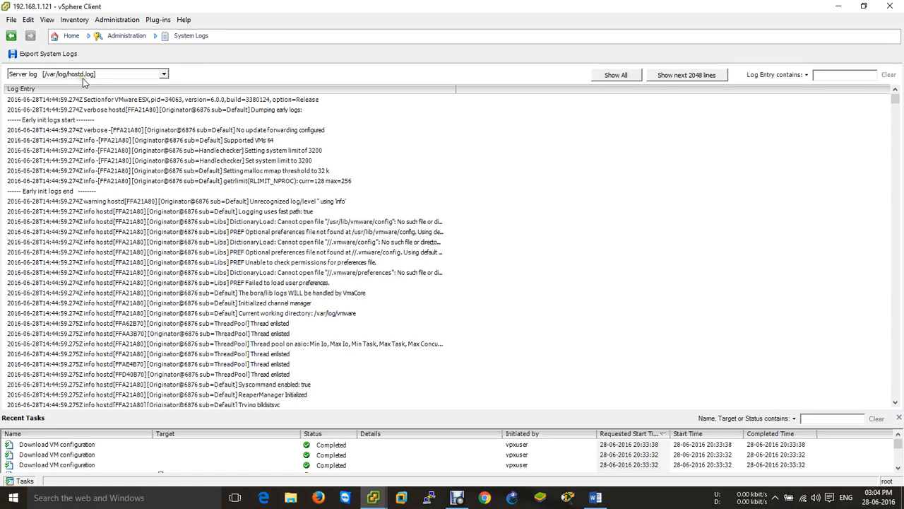
{"action": "left_click", "coordinate": [164, 75]}
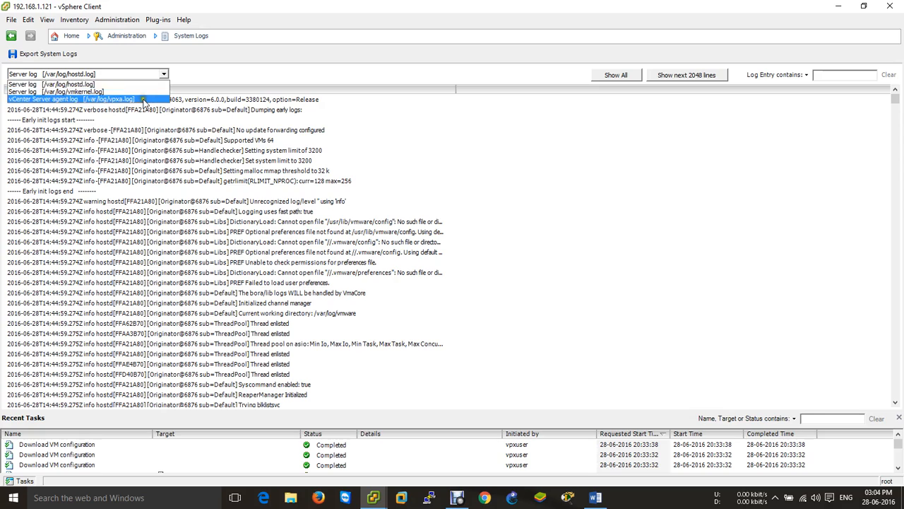
{"action": "left_click", "coordinate": [533, 199]}
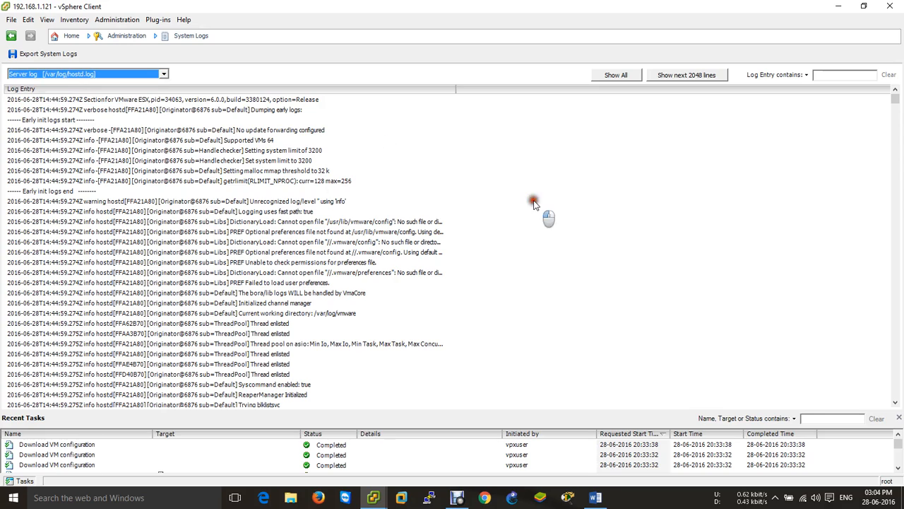
Scroll the log, then close the 192.168.1.121 client window to get back to vcenter.vcp.com
{"action": "mouse_move", "coordinate": [898, 99]}
{"action": "left_mouse_down"}
{"action": "mouse_move", "coordinate": [894, 264]}
{"action": "mouse_move", "coordinate": [900, 86]}
{"action": "left_mouse_up"}
{"action": "left_click", "coordinate": [892, 6]}
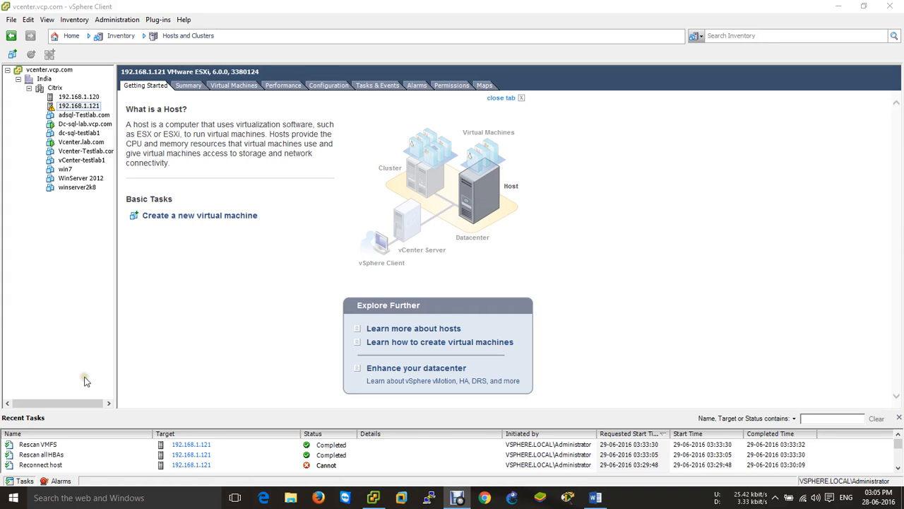
{"action": "left_click", "coordinate": [113, 303]}
Highlight the opening phrases on ESXi core logs, remote access and central collection
{"action": "left_click", "coordinate": [597, 498]}
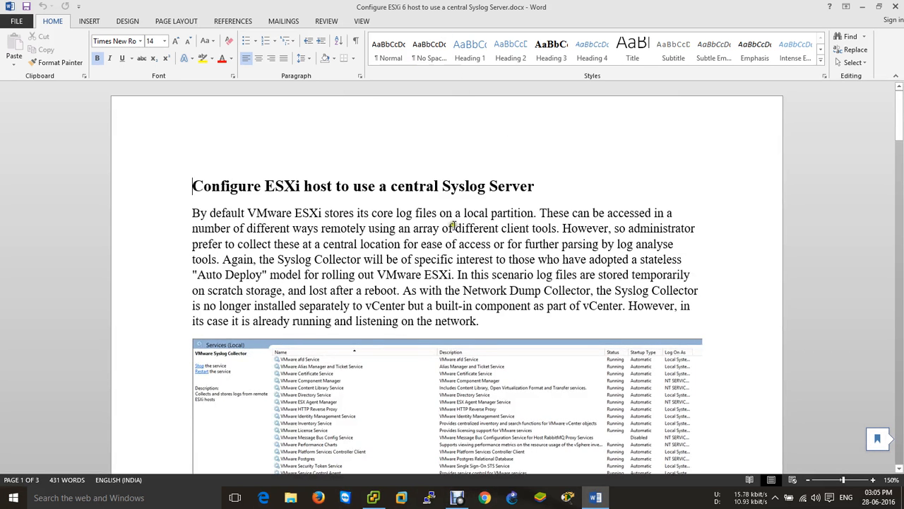
{"action": "left_click_drag", "start_coordinate": [269, 214], "coordinate": [523, 213]}
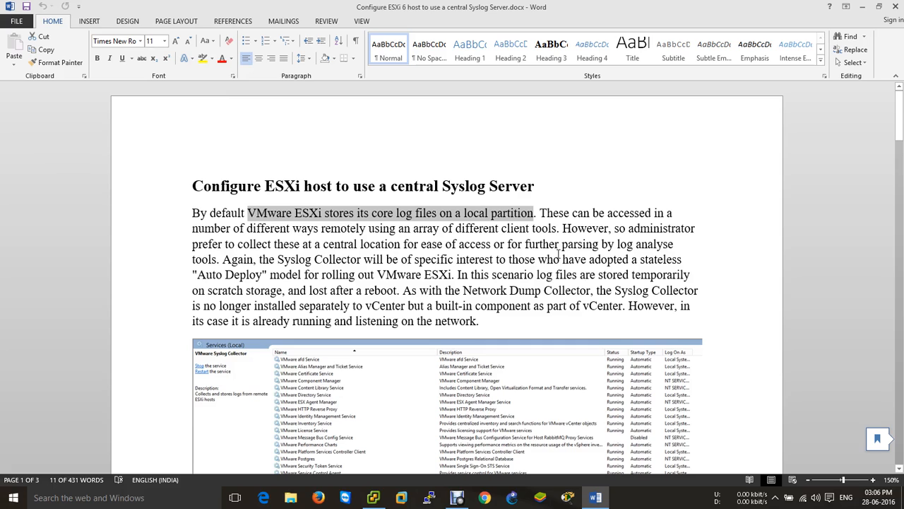
{"action": "left_click_drag", "start_coordinate": [555, 212], "coordinate": [649, 212]}
{"action": "left_click_drag", "start_coordinate": [283, 229], "coordinate": [551, 235]}
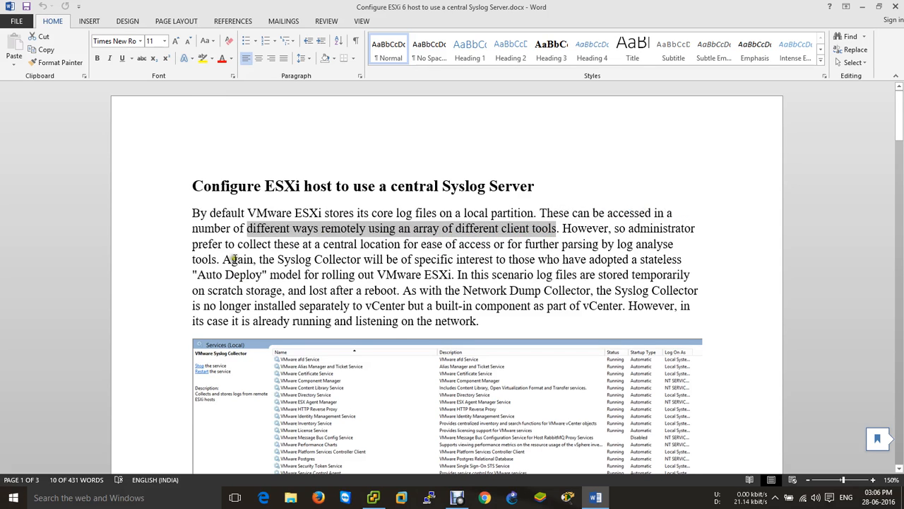
{"action": "left_click_drag", "start_coordinate": [239, 246], "coordinate": [647, 244]}
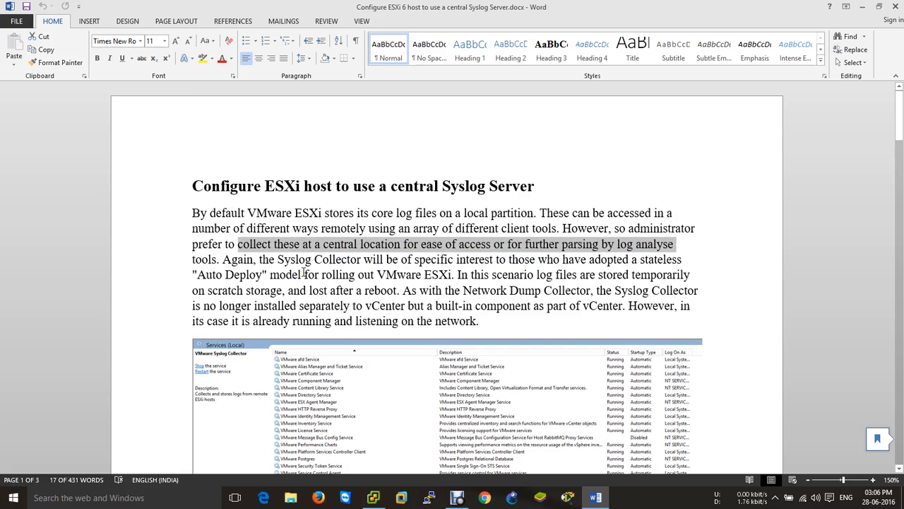
Highlight the Syslog Collector, Auto Deploy, scratch storage and Network Dump Collector mentions
{"action": "left_click_drag", "start_coordinate": [260, 260], "coordinate": [362, 259]}
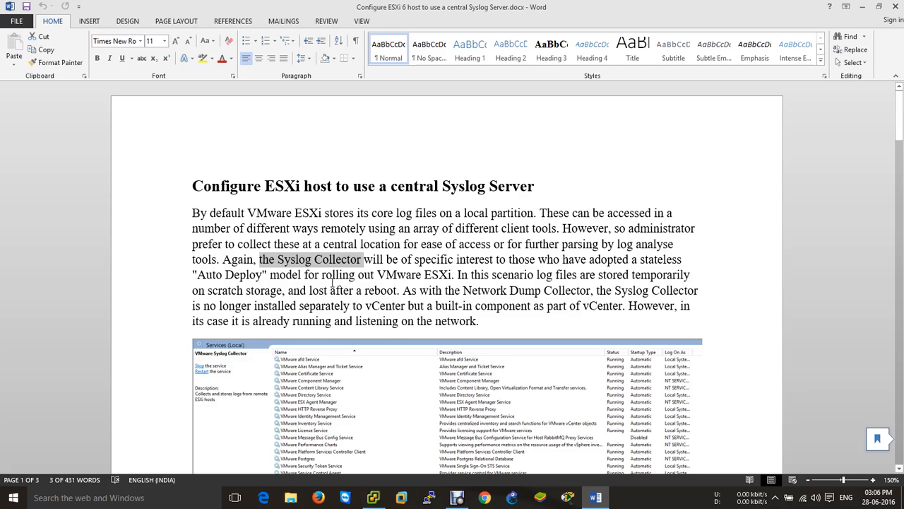
{"action": "left_click_drag", "start_coordinate": [373, 260], "coordinate": [635, 260]}
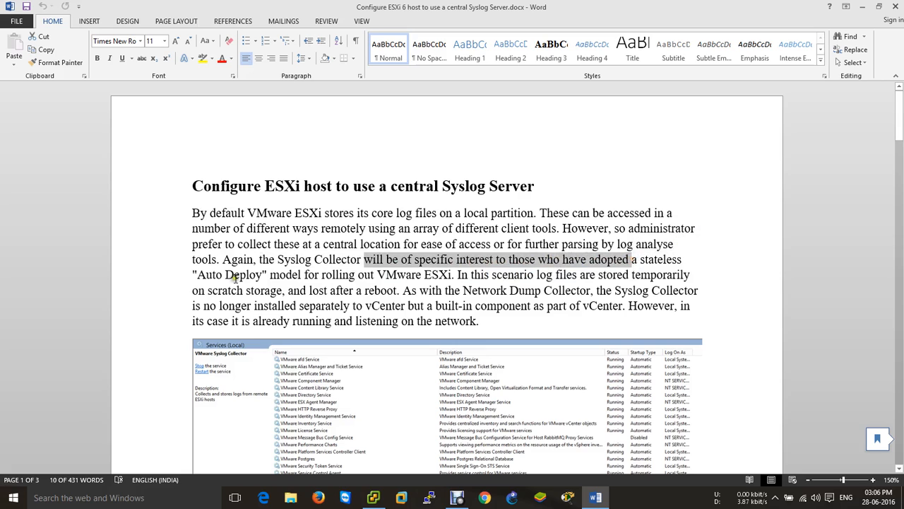
{"action": "left_click_drag", "start_coordinate": [235, 278], "coordinate": [657, 279]}
{"action": "left_click_drag", "start_coordinate": [223, 288], "coordinate": [407, 288]}
{"action": "left_click_drag", "start_coordinate": [499, 297], "coordinate": [600, 293]}
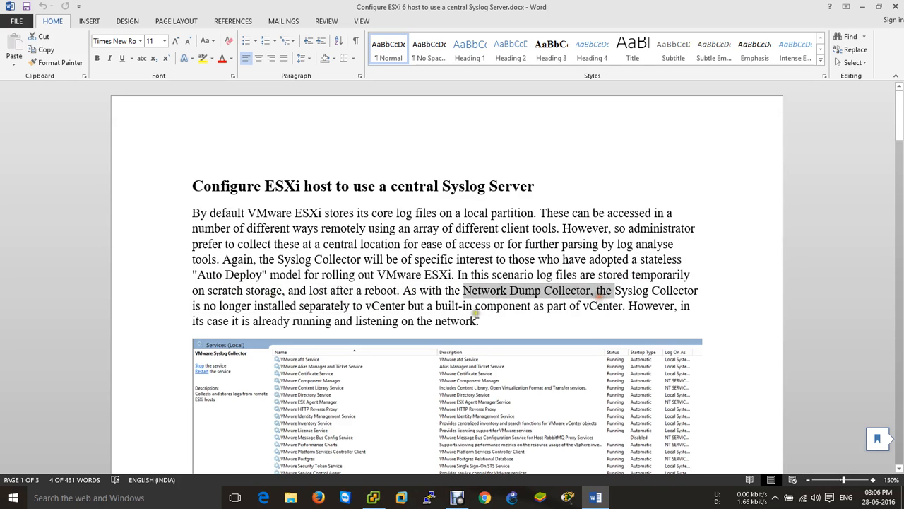
Deselect the text and scroll to the Services screenshot showing VMware Syslog Collector running
{"action": "left_click", "coordinate": [477, 314]}
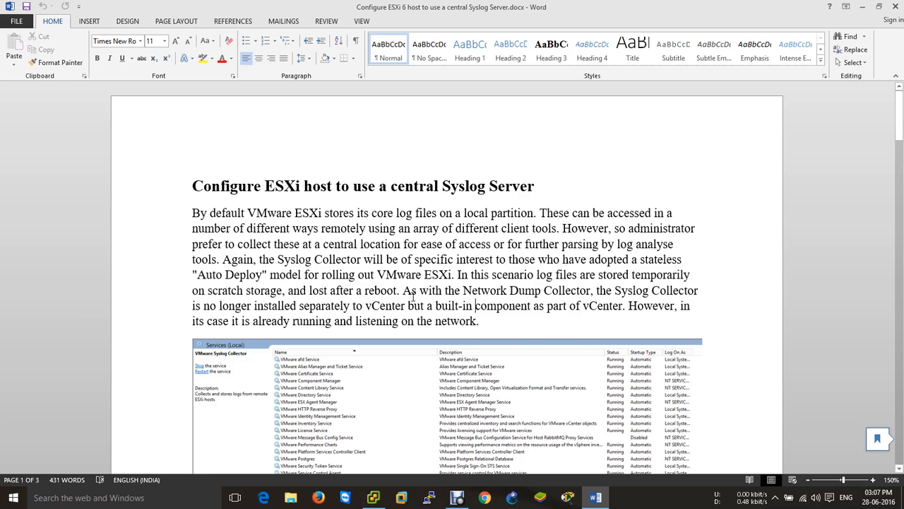
{"action": "scroll", "coordinate": [355, 311], "scroll_direction": "down", "scroll_amount": 5}
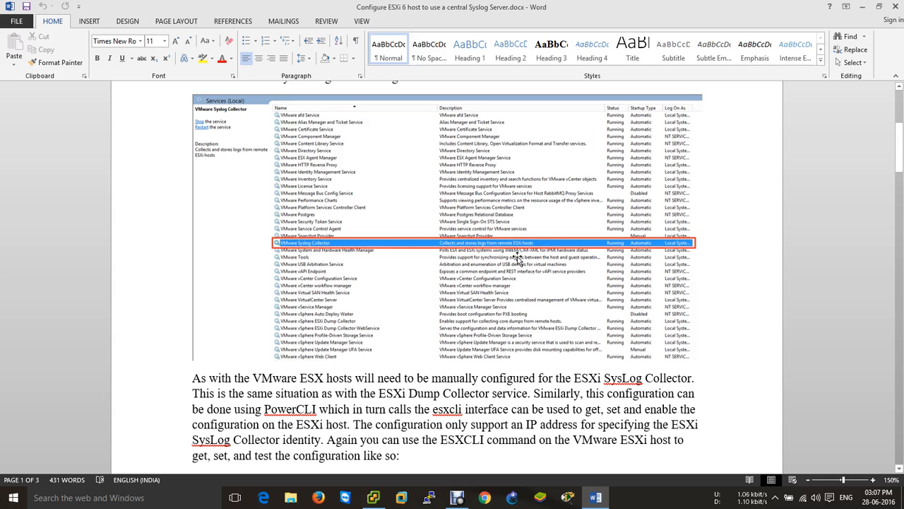
Mount VMware-VIMSetup-all-6.0.0-3343019.iso in Vcenter.lab.com's CD/DVD drive 1 and open its console
{"action": "left_click", "coordinate": [375, 497]}
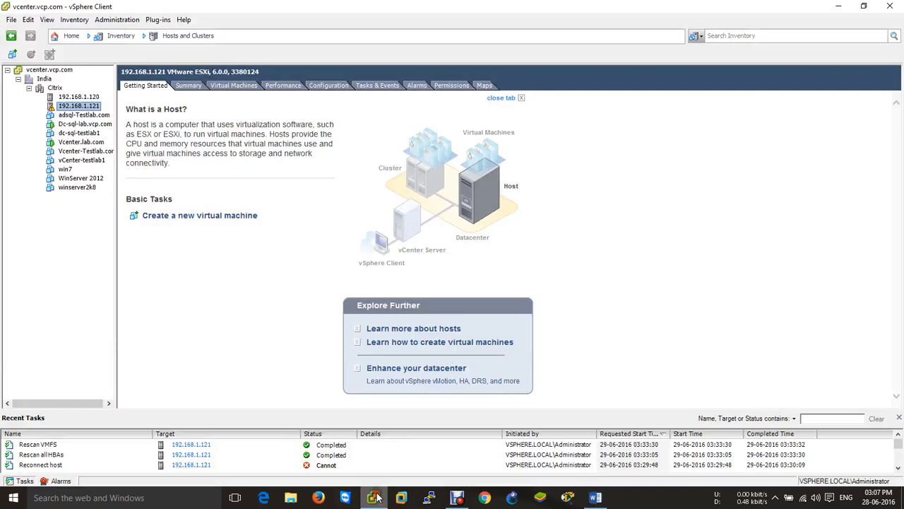
{"action": "left_click", "coordinate": [90, 143]}
{"action": "right_click", "coordinate": [89, 144]}
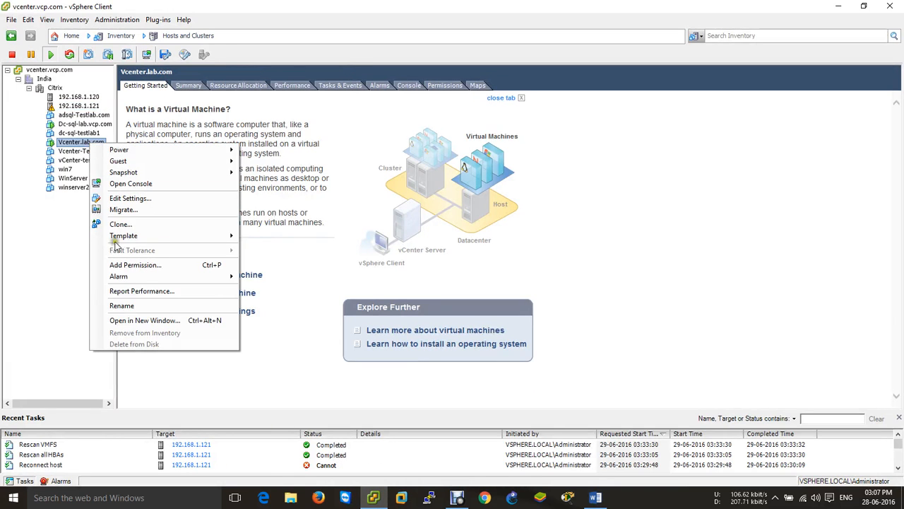
{"action": "left_click", "coordinate": [134, 198]}
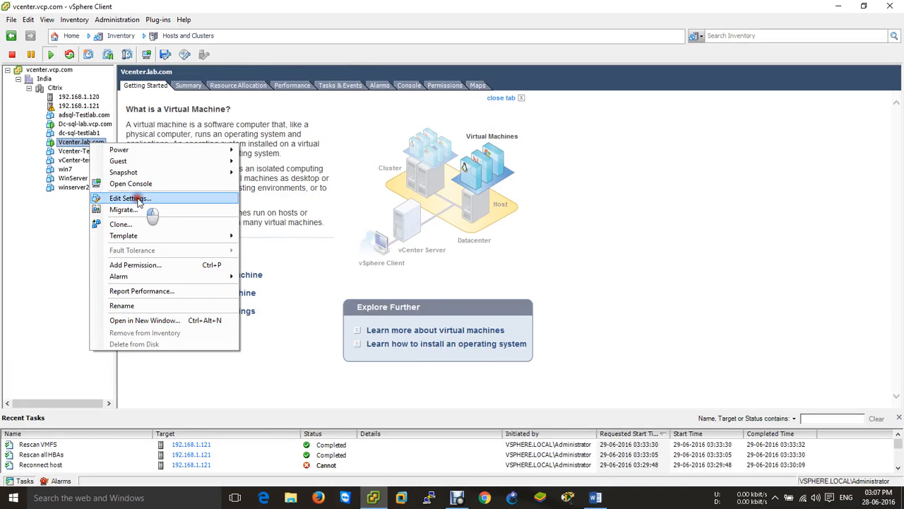
{"action": "left_click", "coordinate": [363, 184]}
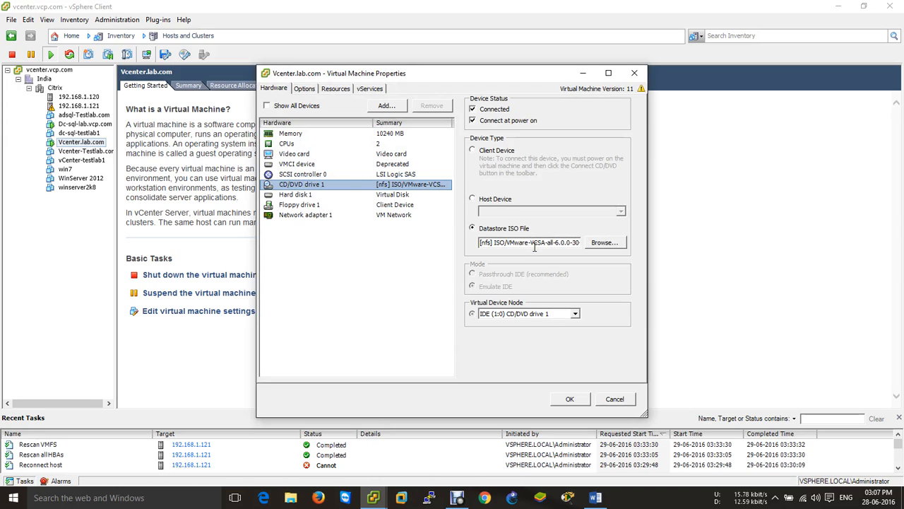
{"action": "left_click", "coordinate": [617, 244]}
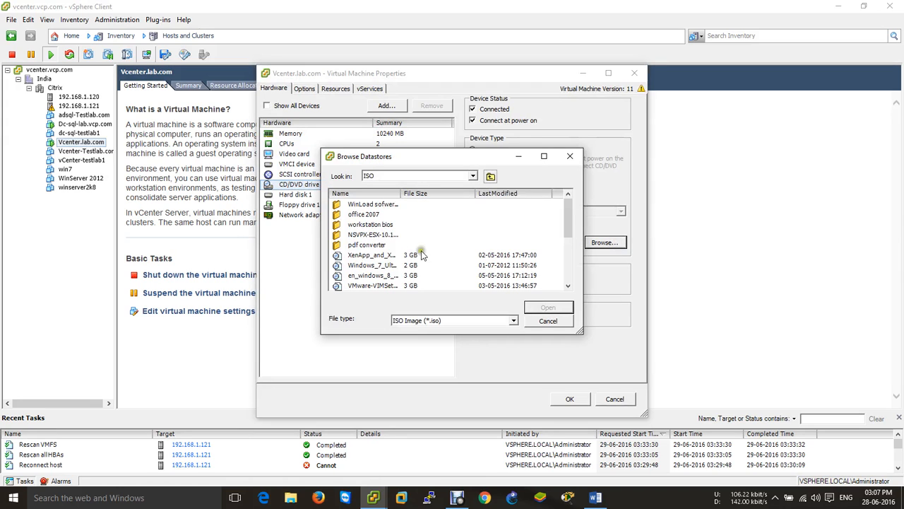
{"action": "left_click_drag", "start_coordinate": [401, 193], "coordinate": [479, 193]}
{"action": "scroll", "coordinate": [422, 243], "scroll_direction": "down", "scroll_amount": 2}
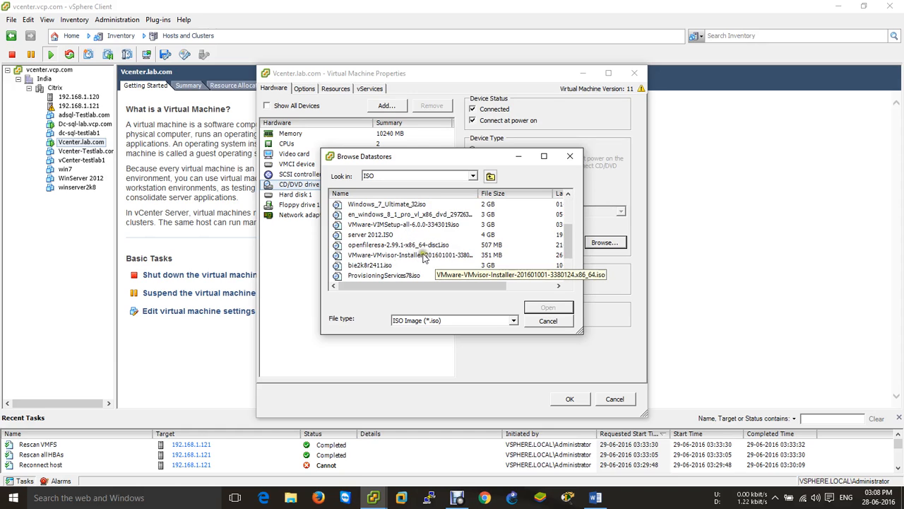
{"action": "left_click", "coordinate": [415, 225]}
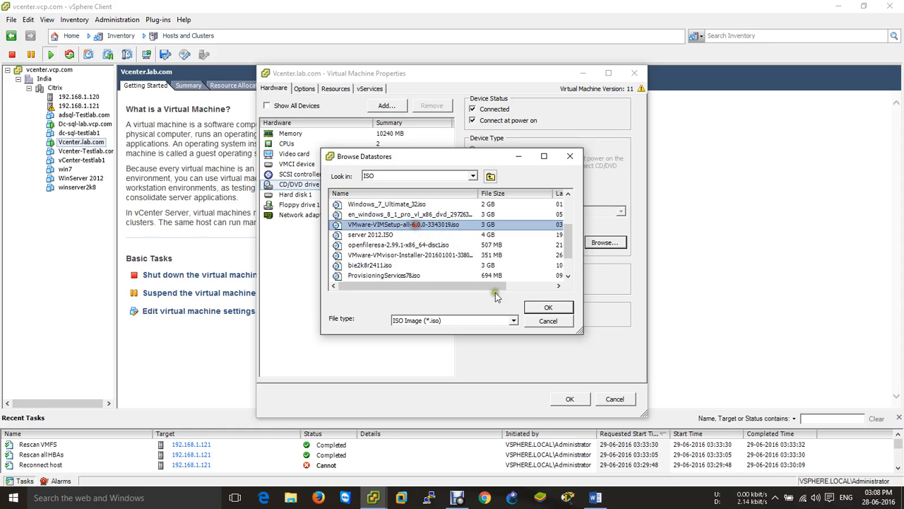
{"action": "left_click", "coordinate": [541, 311]}
{"action": "left_click", "coordinate": [570, 398]}
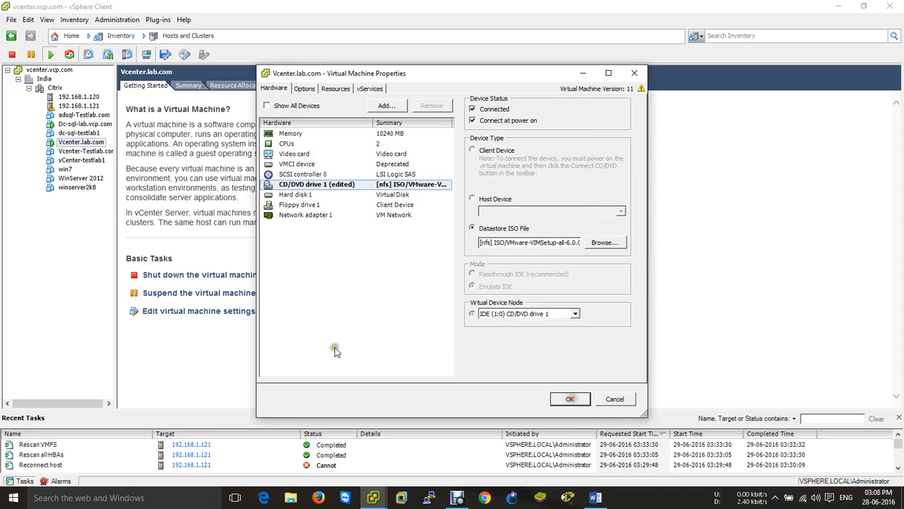
{"action": "right_click", "coordinate": [70, 143]}
{"action": "left_click", "coordinate": [107, 183]}
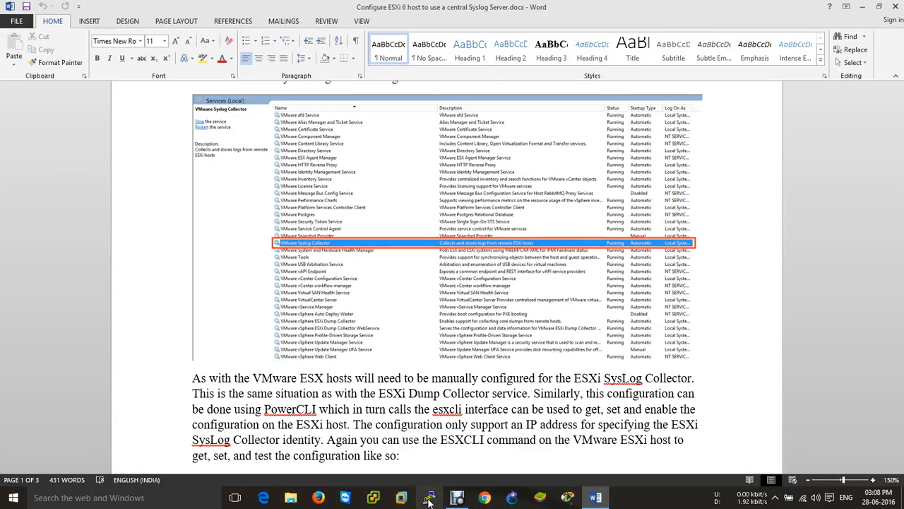
Change the vSphere Client server address to 192.168.1.111 and attempt a login
{"action": "left_click", "coordinate": [374, 498]}
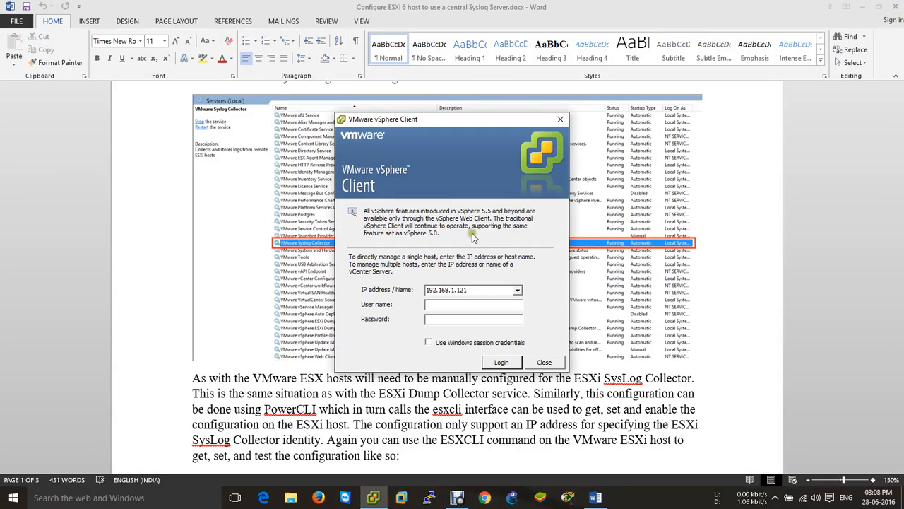
{"action": "left_click", "coordinate": [487, 291]}
{"action": "left_click", "coordinate": [488, 290]}
{"action": "key", "text": "BackSpace"}
{"action": "key", "text": "BackSpace"}
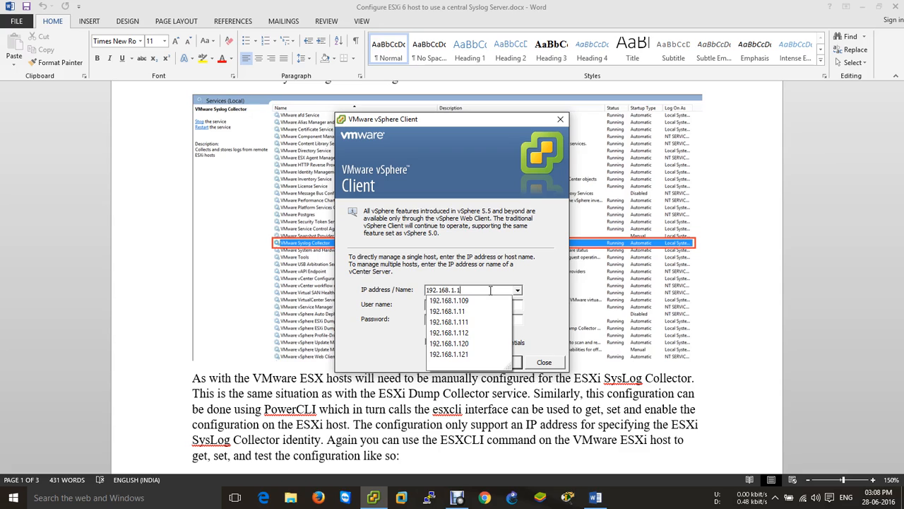
{"action": "type", "text": "11"}
{"action": "key", "text": "Tab"}
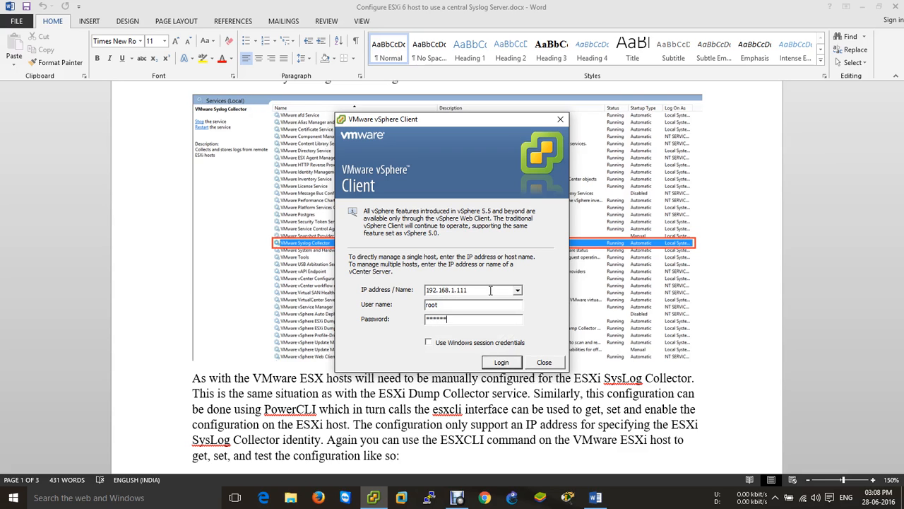
{"action": "key", "text": "Return"}
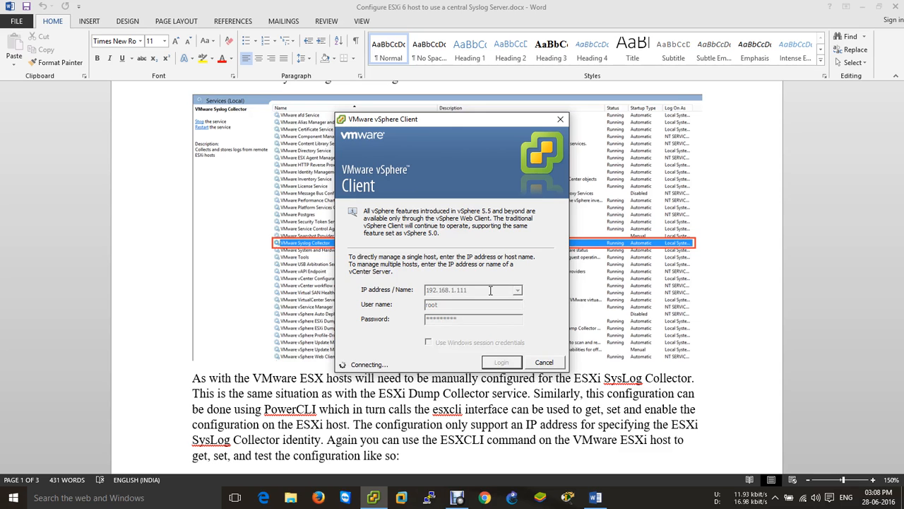
Start a Remote Desktop connection to 192.168.1.111 using mstsc
{"action": "key", "text": "super+r"}
{"action": "type", "text": "cmd"}
{"action": "key", "text": "alt+Tab"}
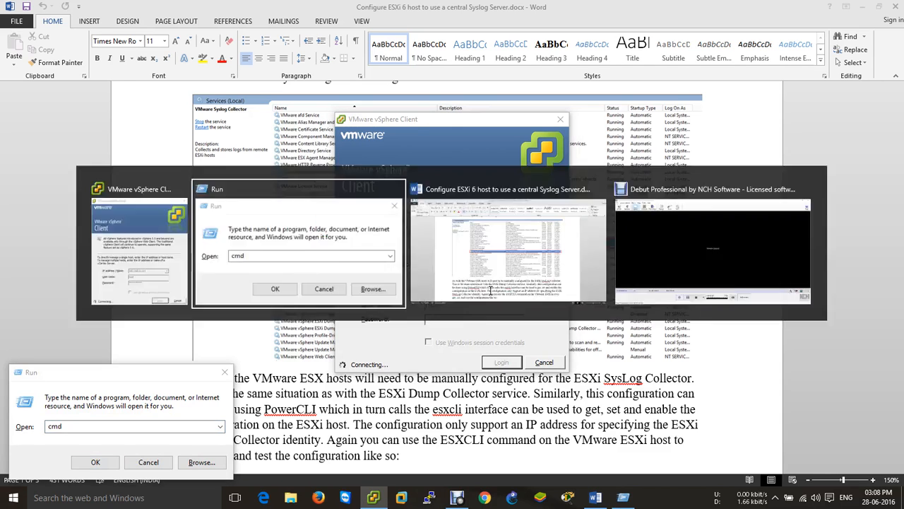
{"action": "type", "text": "mstsc"}
{"action": "key", "text": "Return"}
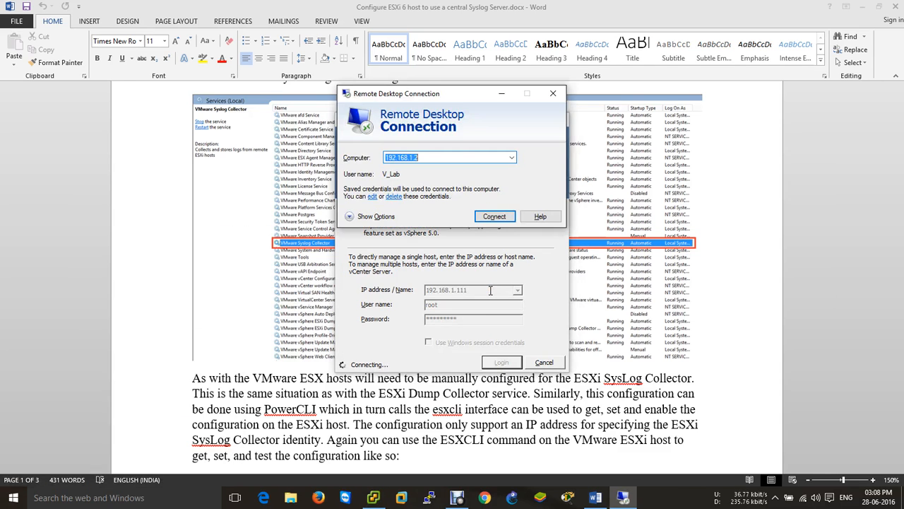
{"action": "key", "text": "BackSpace"}
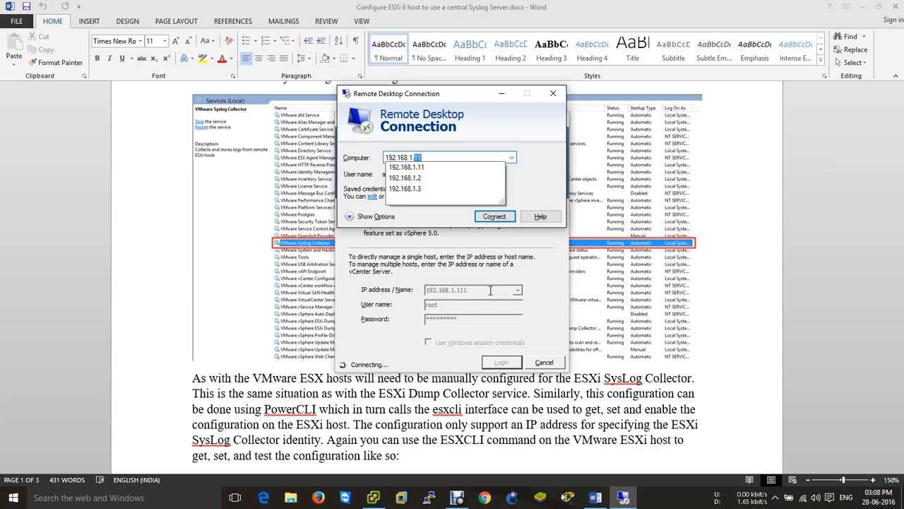
{"action": "type", "text": "111"}
{"action": "key", "text": "Return"}
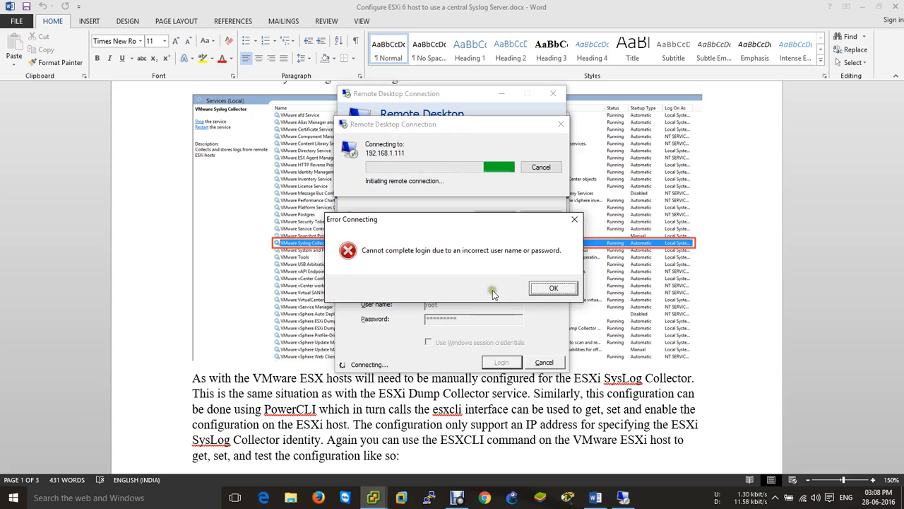
Retry the vCenter login with the SSO administrator account and dismiss the remote desktop error
{"action": "left_click", "coordinate": [549, 289]}
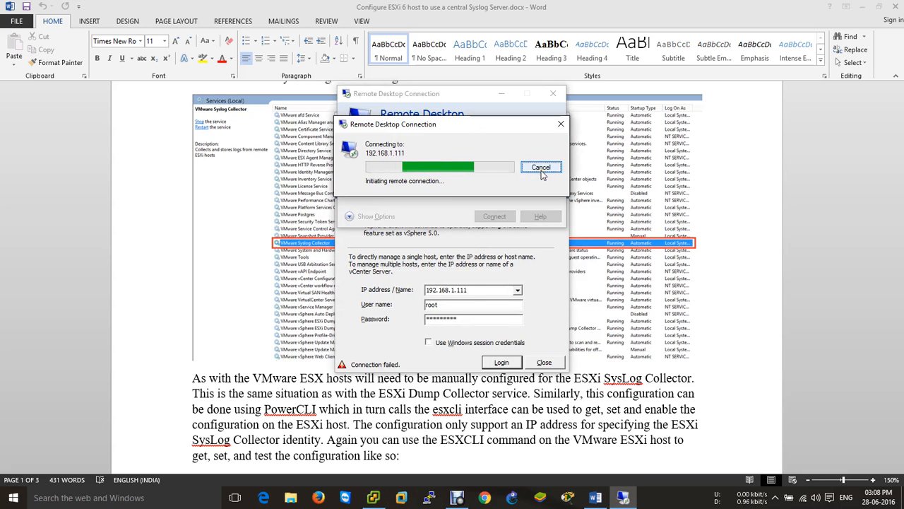
{"action": "left_click_drag", "start_coordinate": [467, 307], "coordinate": [341, 315]}
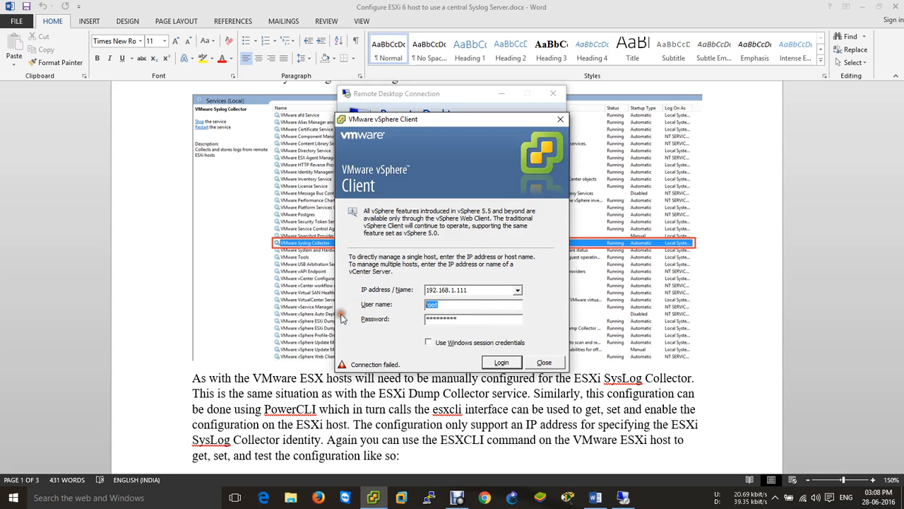
{"action": "type", "text": "administrator@vsphere.local"}
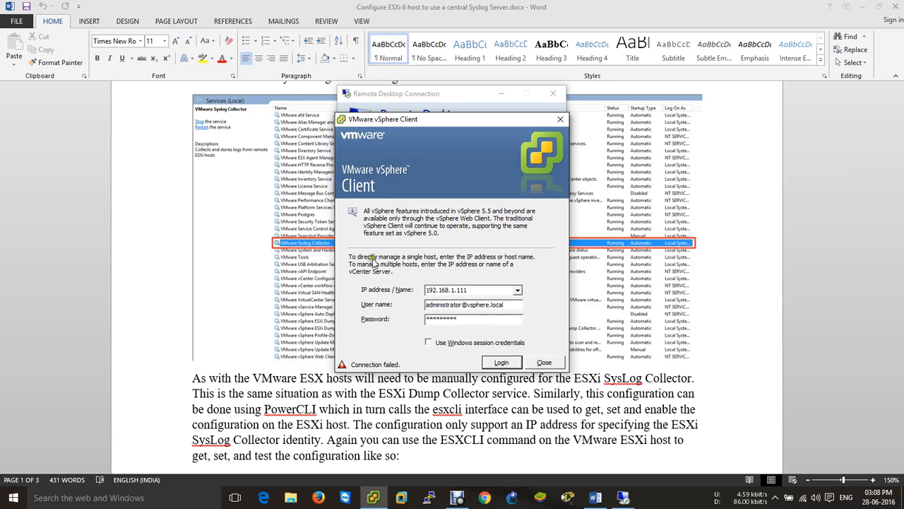
{"action": "left_click", "coordinate": [501, 362]}
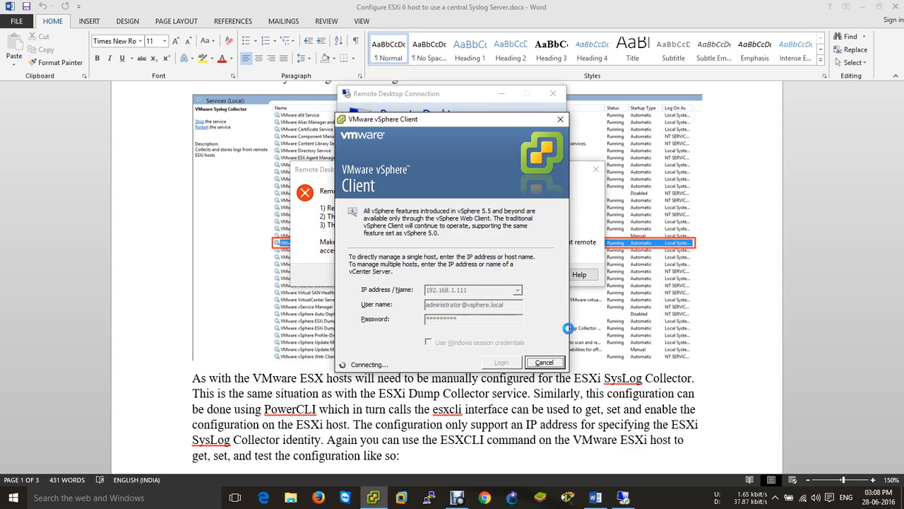
{"action": "left_click", "coordinate": [592, 223]}
{"action": "left_click", "coordinate": [537, 274]}
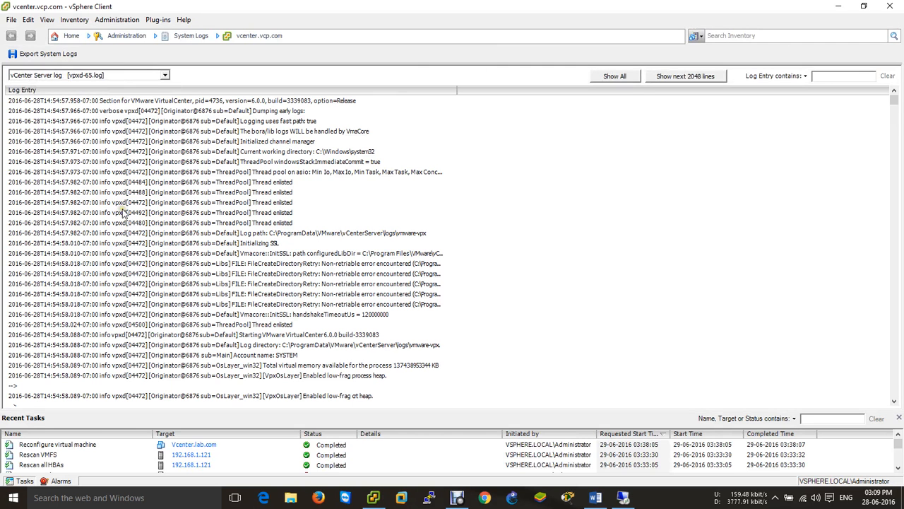
Open the Vcenter.lab.com console from Hosts and Clusters and switch it to full screen
{"action": "left_click", "coordinate": [69, 36]}
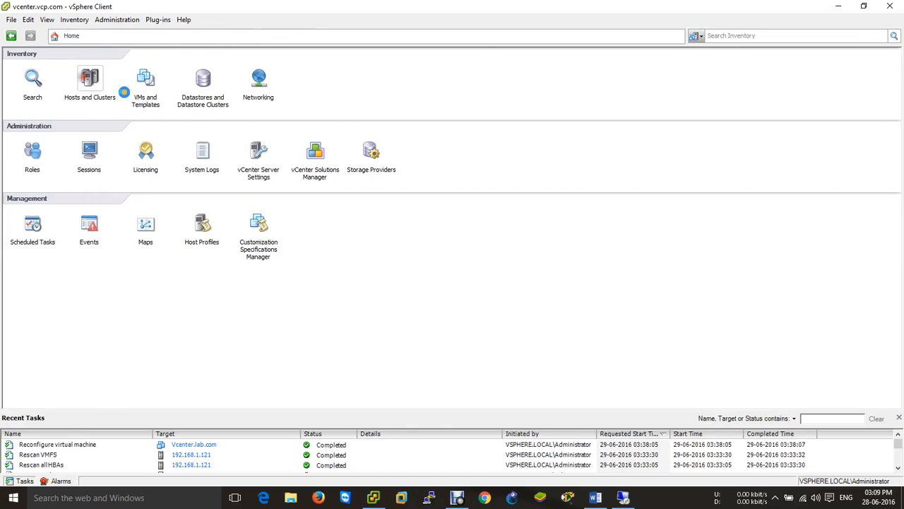
{"action": "left_click", "coordinate": [83, 89]}
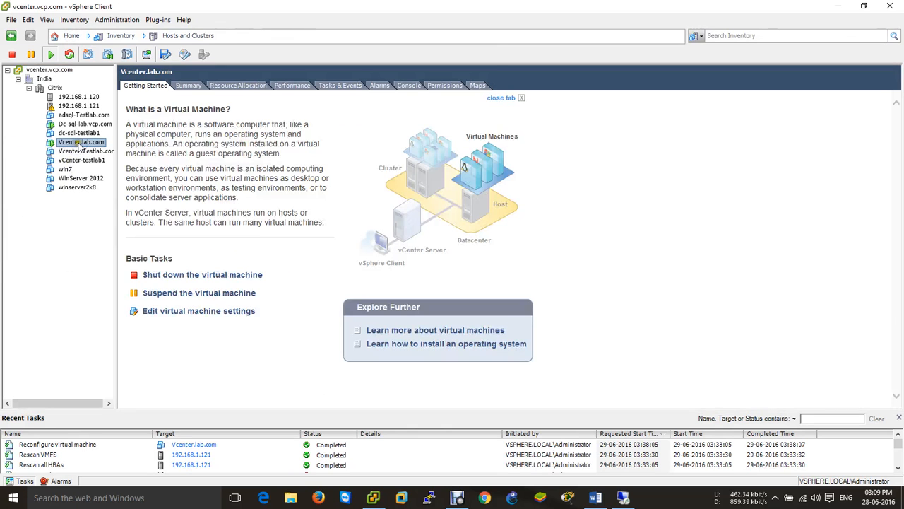
{"action": "right_click", "coordinate": [80, 145]}
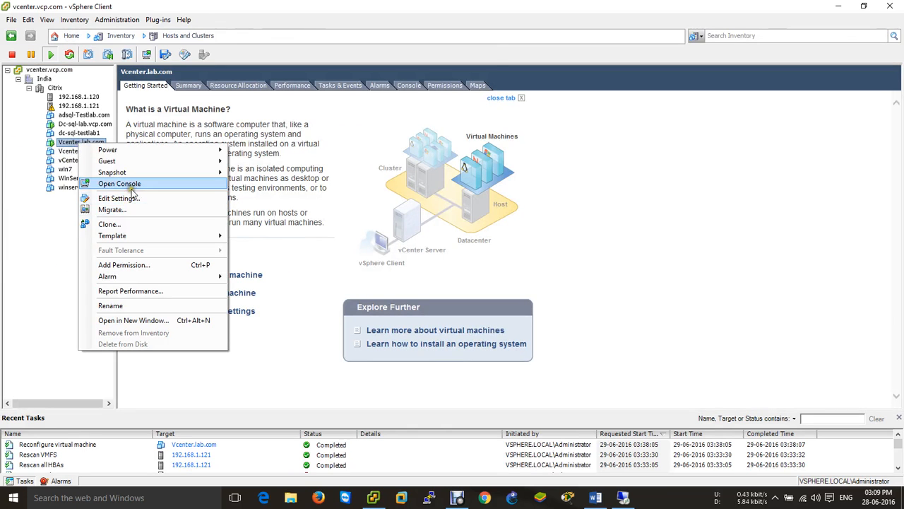
{"action": "left_click", "coordinate": [159, 186]}
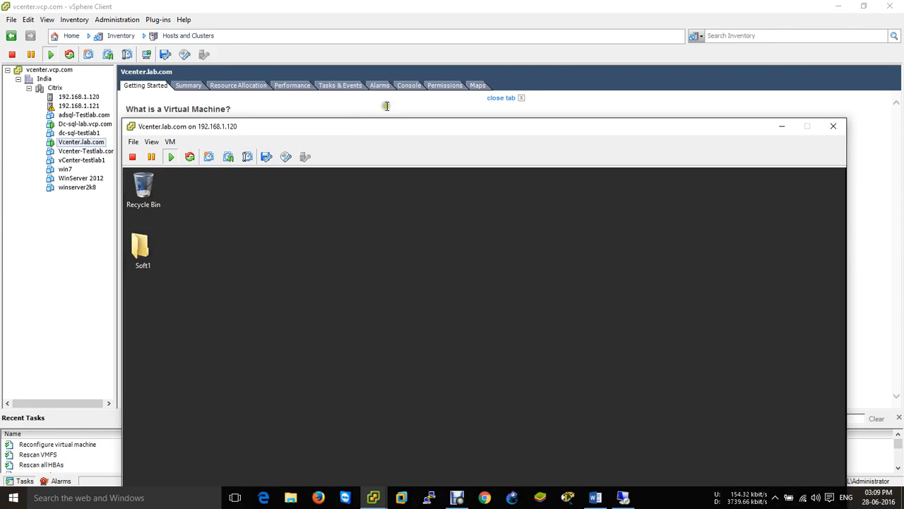
{"action": "left_click", "coordinate": [385, 126]}
{"action": "left_click_drag", "start_coordinate": [385, 126], "coordinate": [373, 9]}
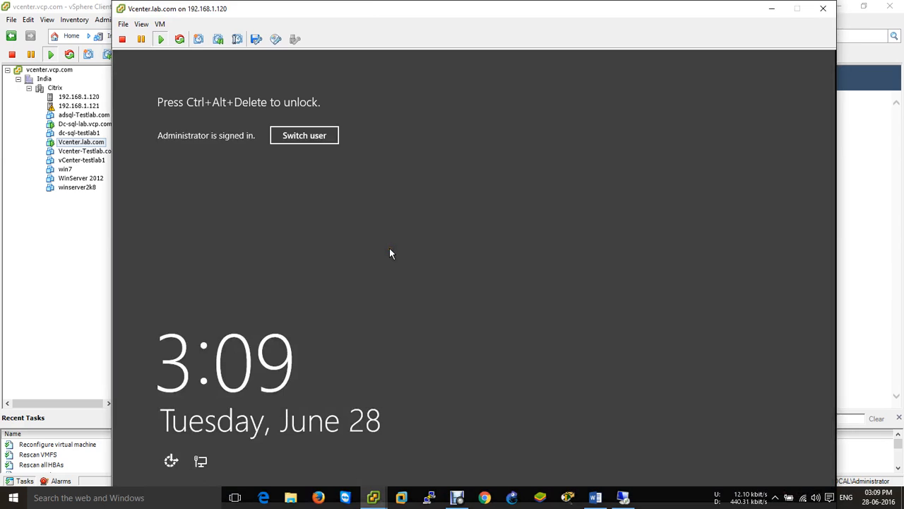
{"action": "key", "text": "ctrl+alt+Return"}
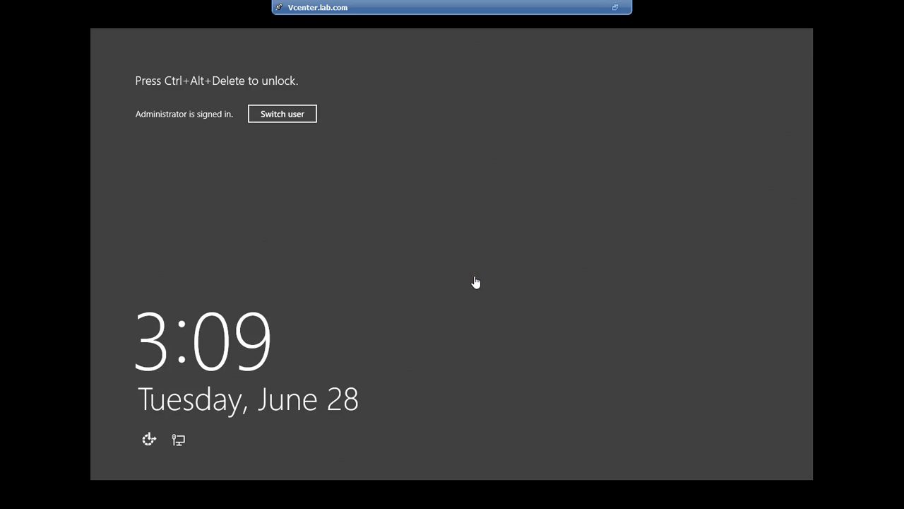
Send Ctrl+Alt+Del and sign in to Windows Server as Administrator
{"action": "left_click", "coordinate": [297, 113]}
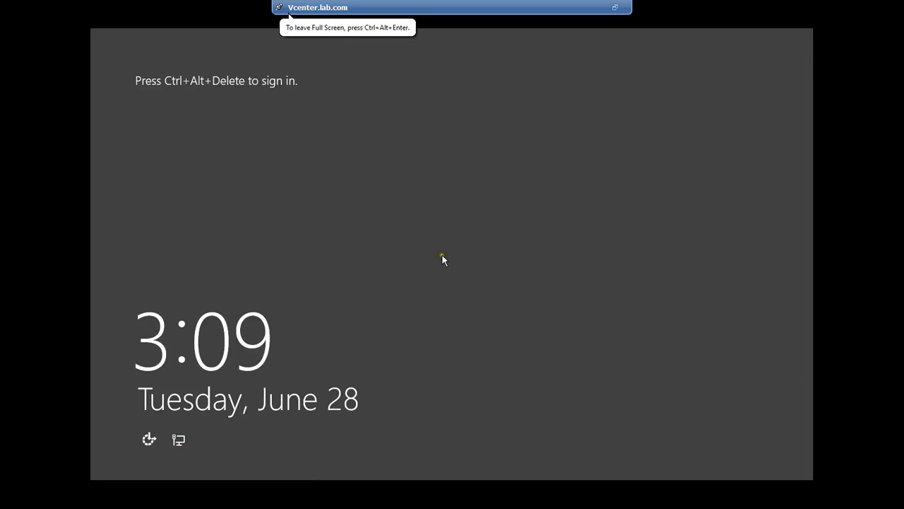
{"action": "key", "text": "ctrl+alt+Insert"}
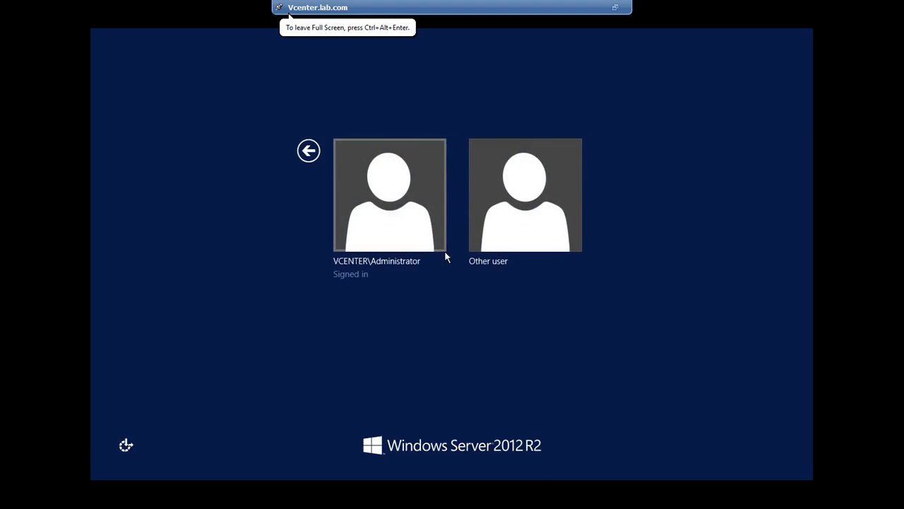
{"action": "left_click", "coordinate": [416, 237]}
{"action": "type", "text": "••••"}
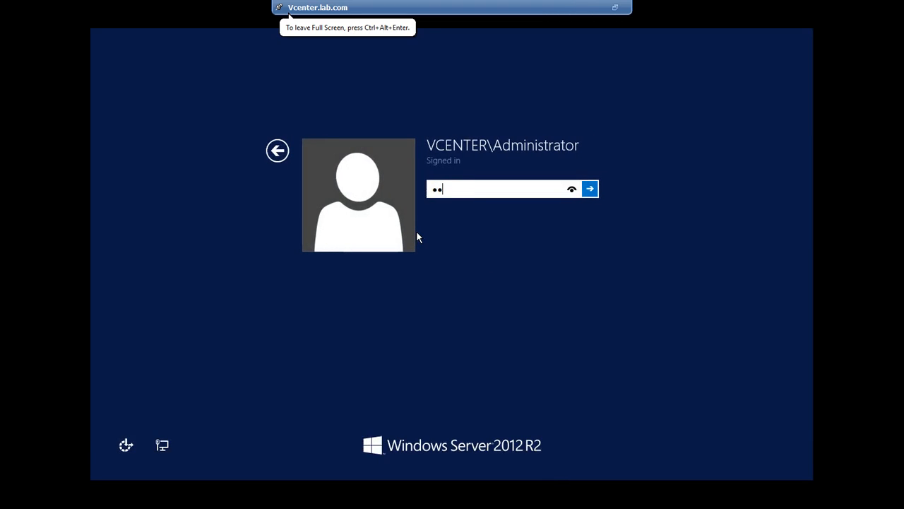
{"action": "type", "text": "•••••"}
{"action": "key", "text": "Return"}
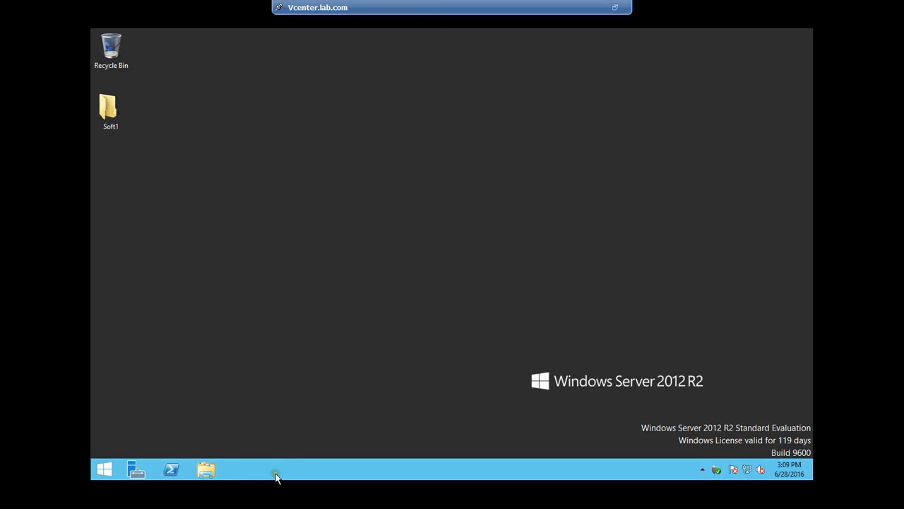
Allow remote desktop connections to this computer in System Properties
{"action": "left_click", "coordinate": [205, 470]}
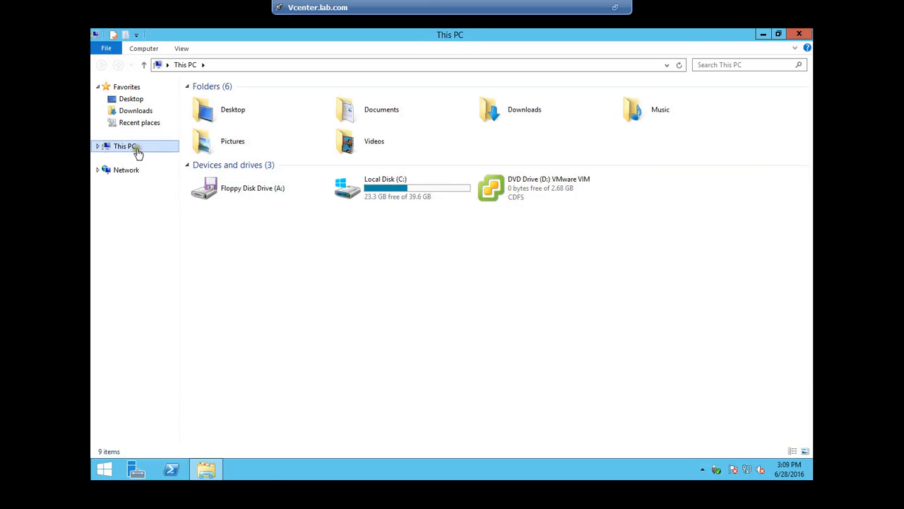
{"action": "right_click", "coordinate": [134, 147]}
{"action": "left_click", "coordinate": [159, 280]}
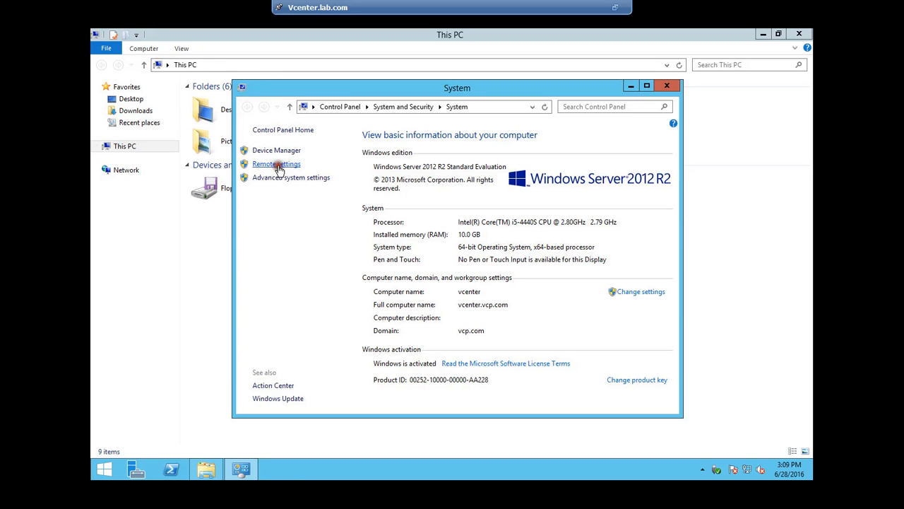
{"action": "left_click", "coordinate": [275, 164]}
{"action": "left_click", "coordinate": [192, 261]}
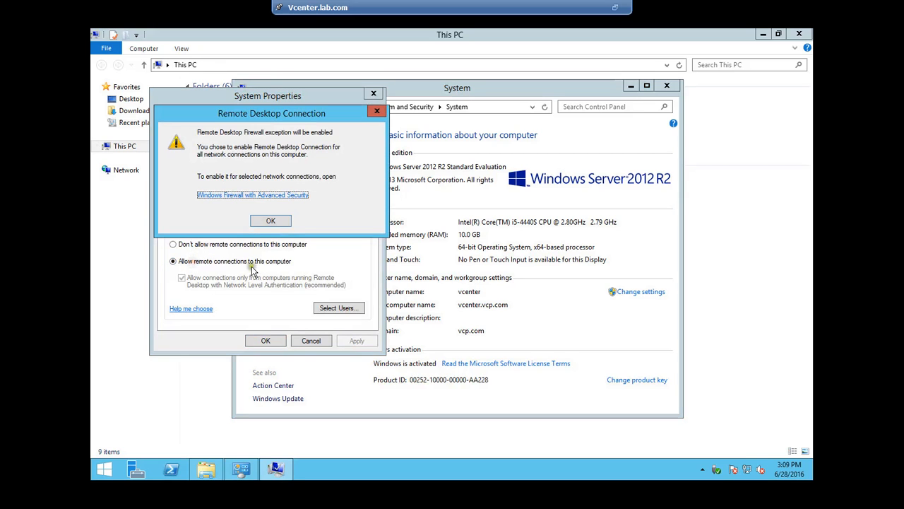
{"action": "left_click", "coordinate": [280, 221]}
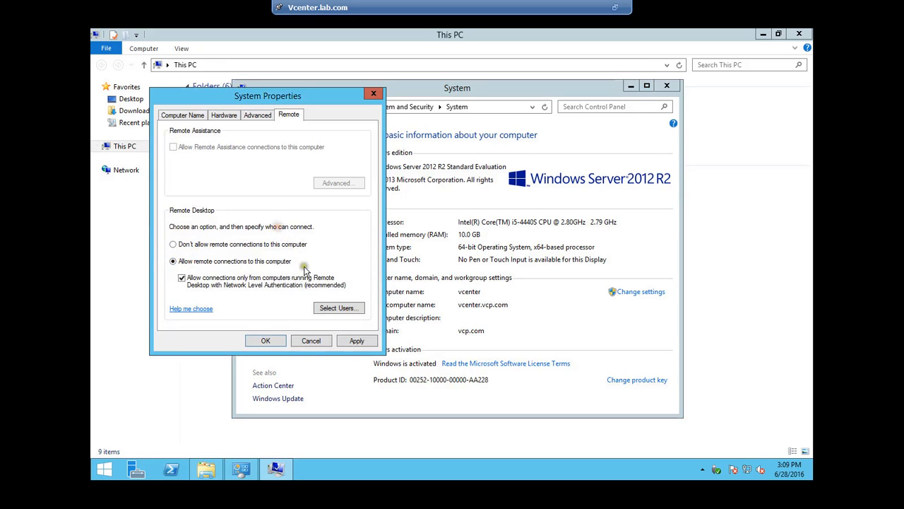
{"action": "left_click", "coordinate": [356, 340]}
{"action": "left_click", "coordinate": [265, 339]}
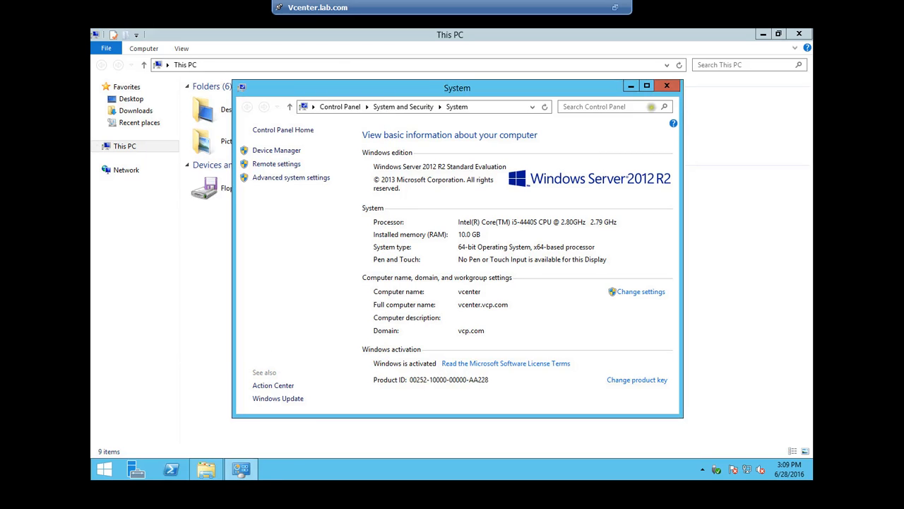
{"action": "left_click", "coordinate": [666, 85]}
Check Windows Firewall status via Network and Sharing Center, then close all windows
{"action": "right_click", "coordinate": [746, 471]}
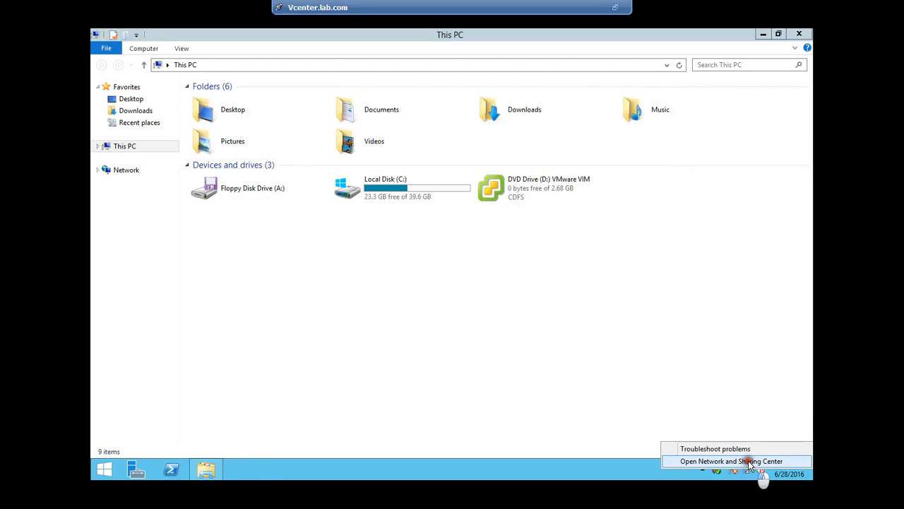
{"action": "left_click", "coordinate": [759, 460]}
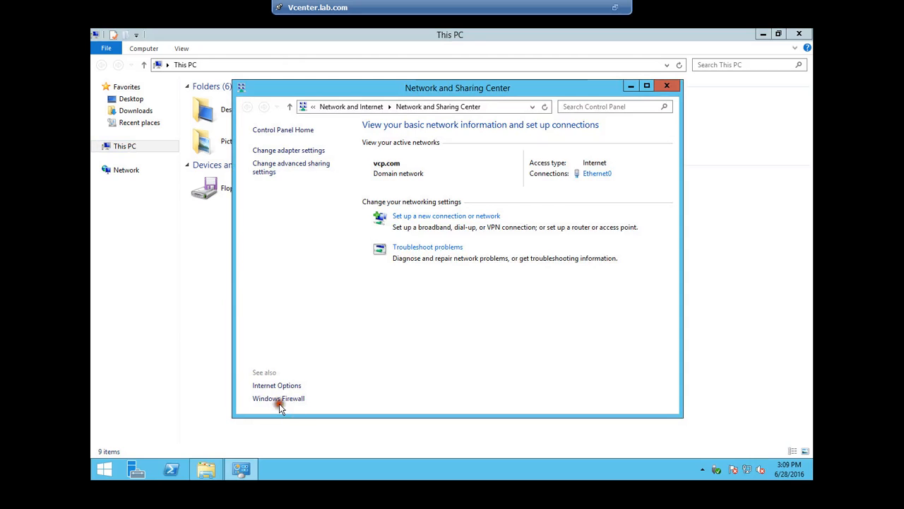
{"action": "left_click", "coordinate": [279, 399]}
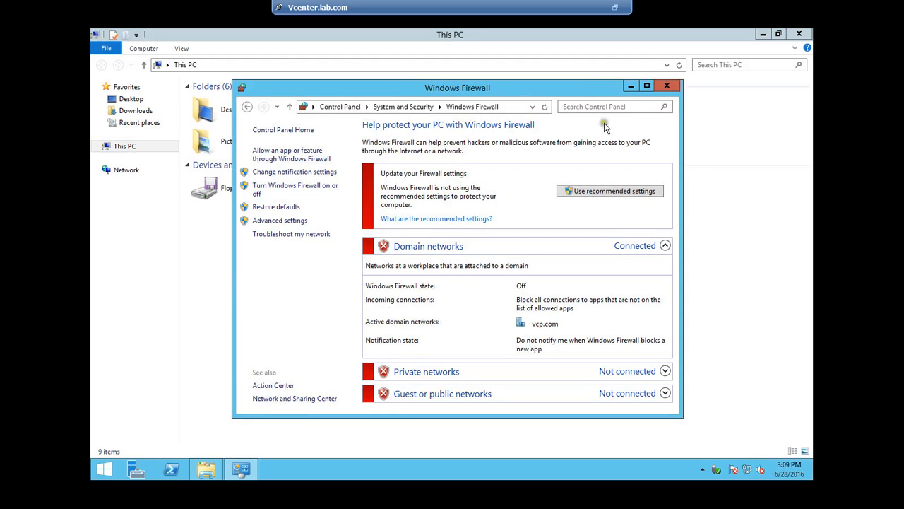
{"action": "left_click", "coordinate": [666, 85]}
{"action": "left_click", "coordinate": [799, 34]}
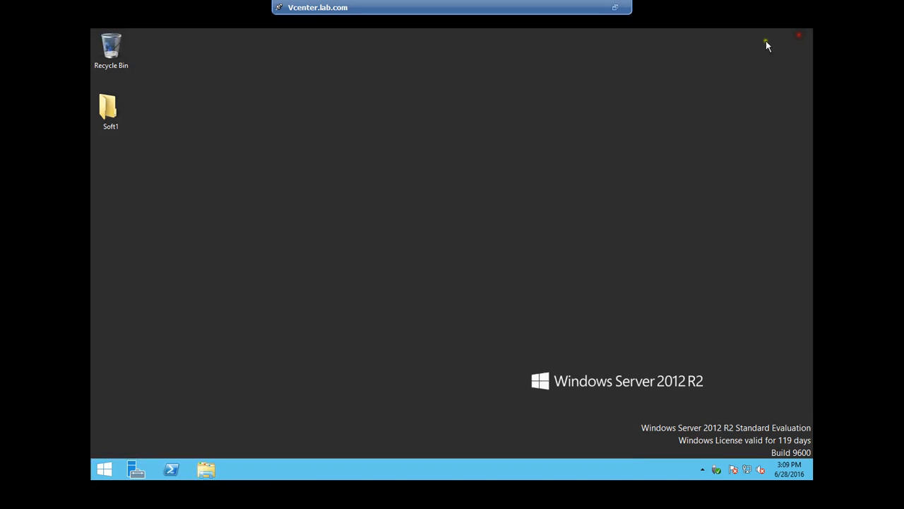
Close the VM console and start a Remote Desktop connection to 192.168.1.111
{"action": "left_click", "coordinate": [622, 10]}
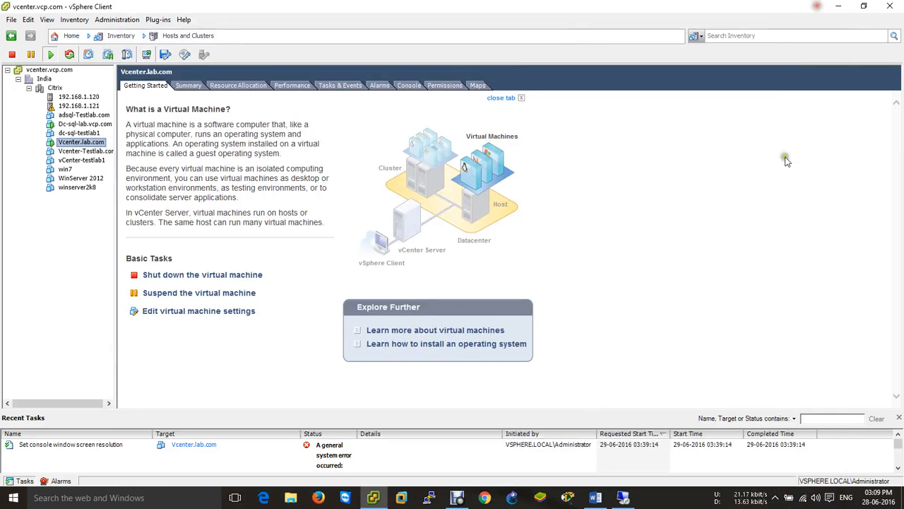
{"action": "left_click", "coordinate": [821, 10]}
{"action": "key", "text": "super+r"}
{"action": "key", "text": "Return"}
{"action": "key", "text": "End"}
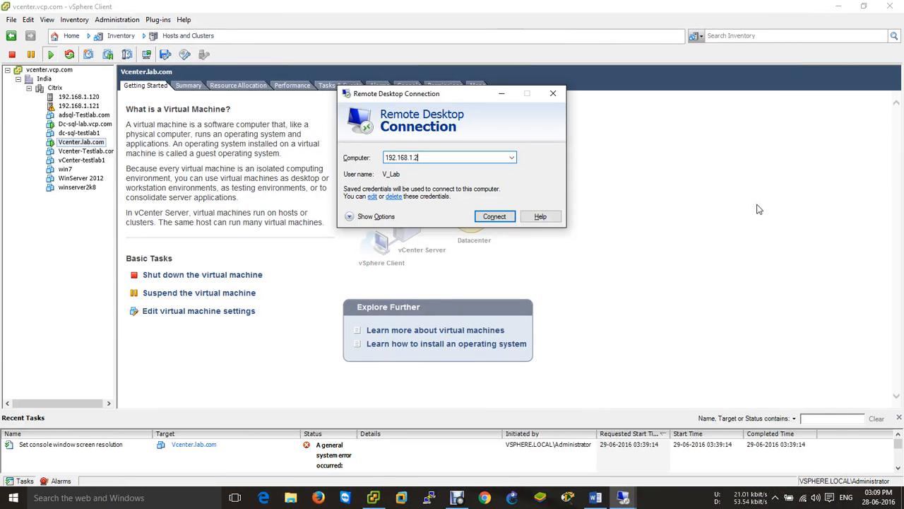
{"action": "key", "text": "BackSpace"}
{"action": "type", "text": "111"}
{"action": "key", "text": "Return"}
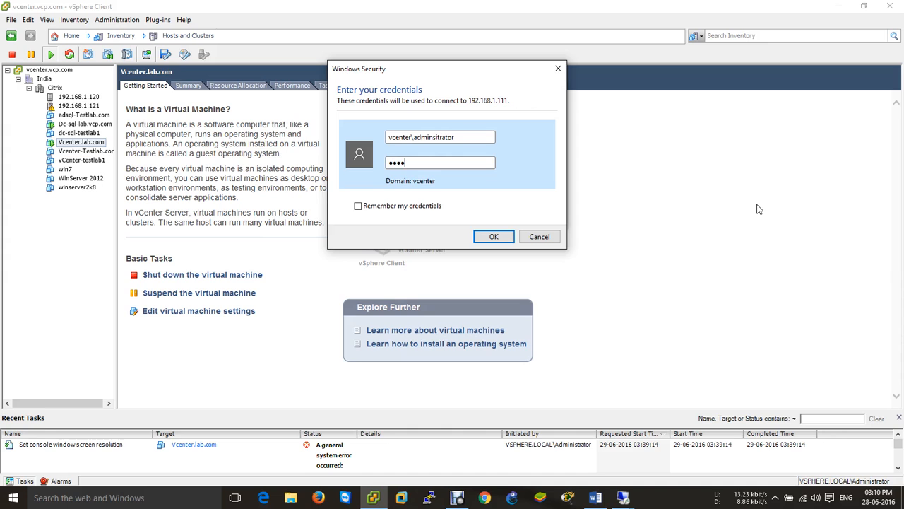
Sign in with the local administrator account and accept the untrusted certificate
{"action": "key", "text": "Return"}
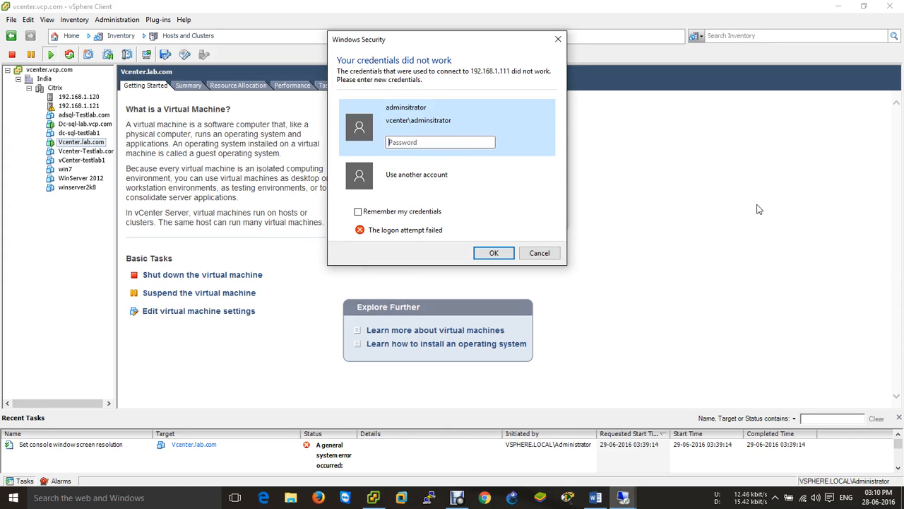
{"action": "left_click", "coordinate": [452, 175]}
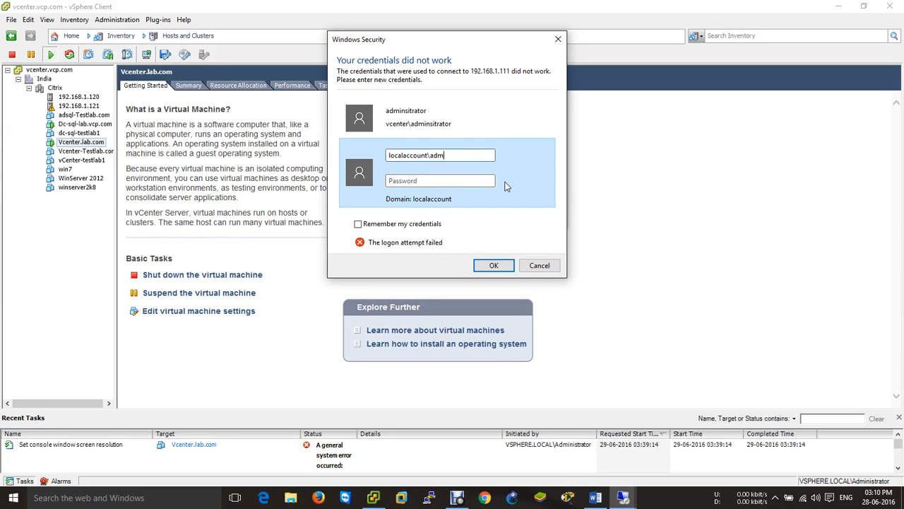
{"action": "type", "text": "***"}
{"action": "key", "text": "Return"}
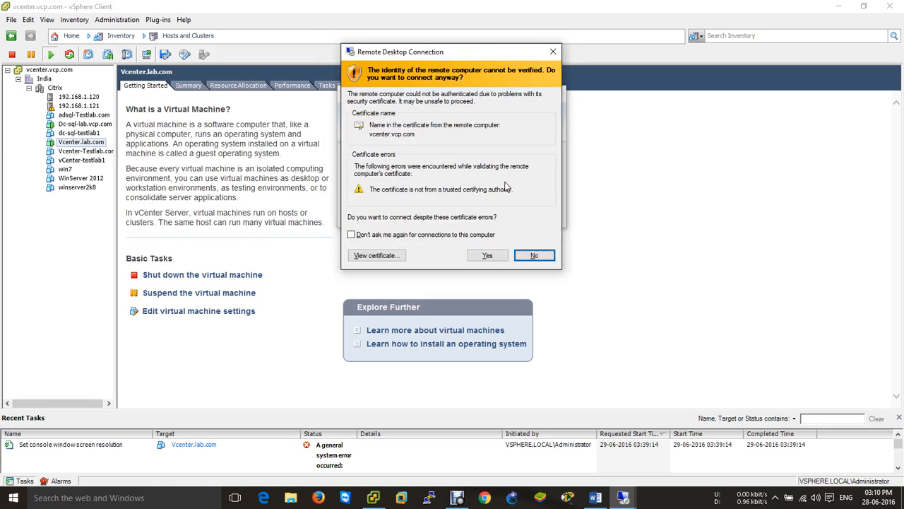
{"action": "left_click_drag", "start_coordinate": [459, 51], "coordinate": [676, 101]}
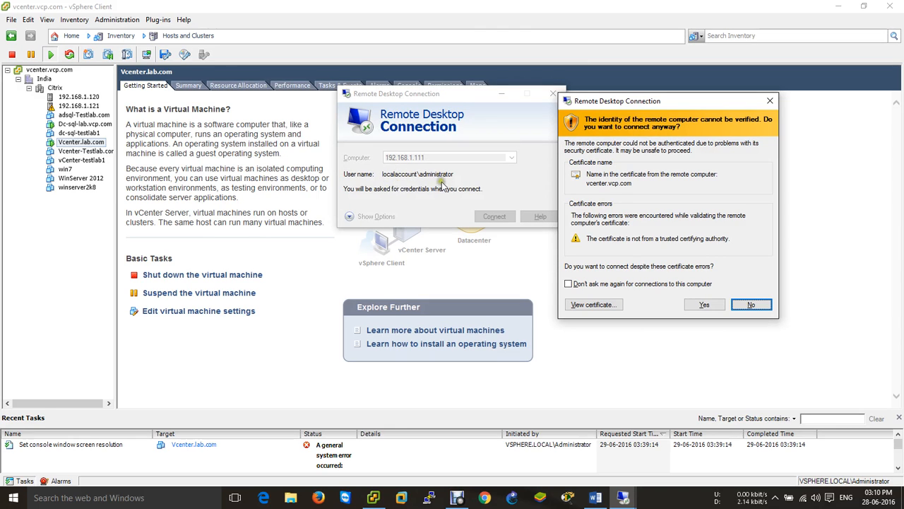
{"action": "left_click", "coordinate": [708, 305]}
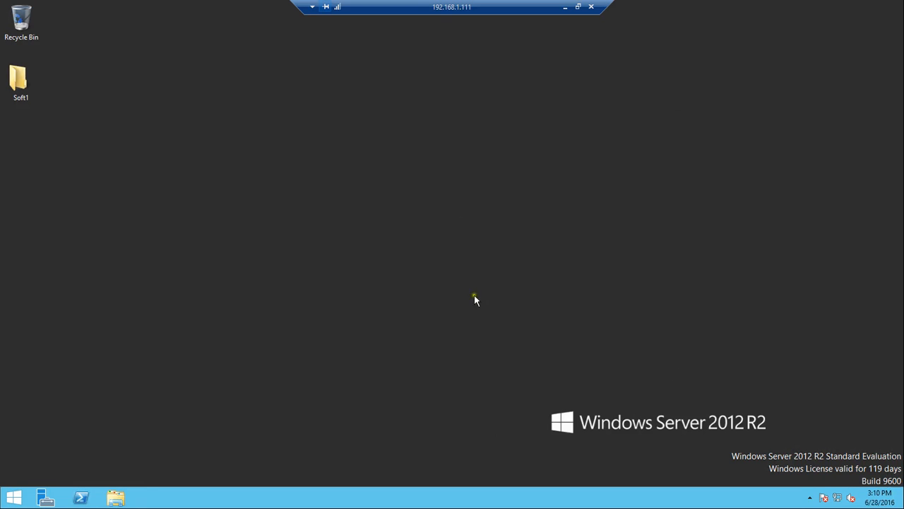
Close the old vSphere Client and launch the installer from the VMware VIM disc on the remote server
{"action": "left_click", "coordinate": [568, 7]}
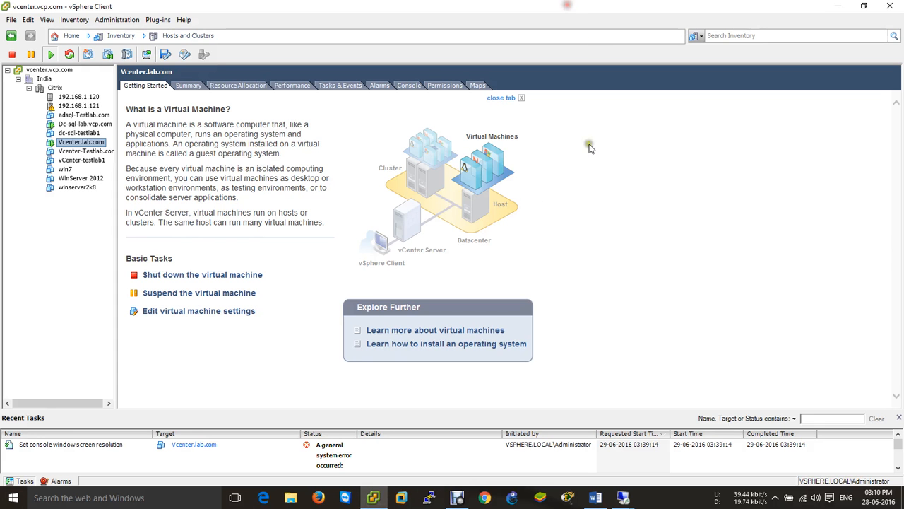
{"action": "left_click", "coordinate": [900, 4]}
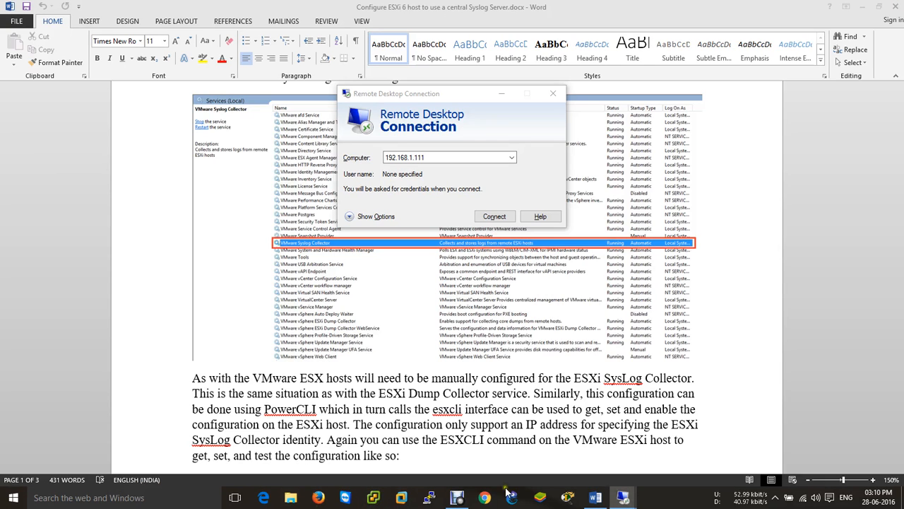
{"action": "mouse_move", "coordinate": [629, 500]}
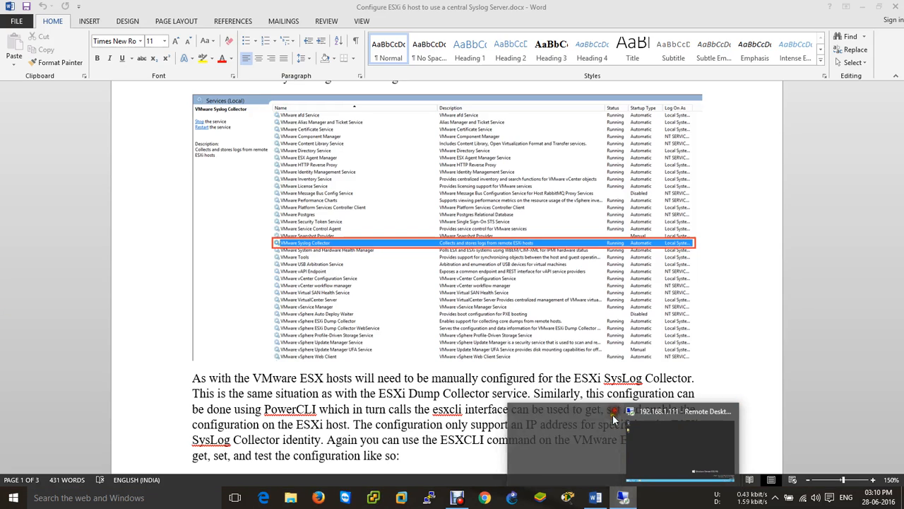
{"action": "left_click", "coordinate": [618, 436]}
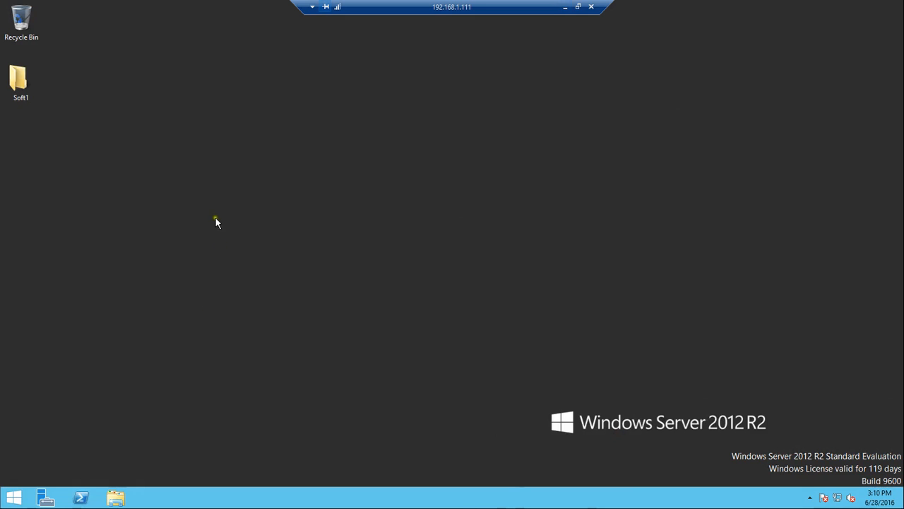
{"action": "left_click", "coordinate": [116, 497]}
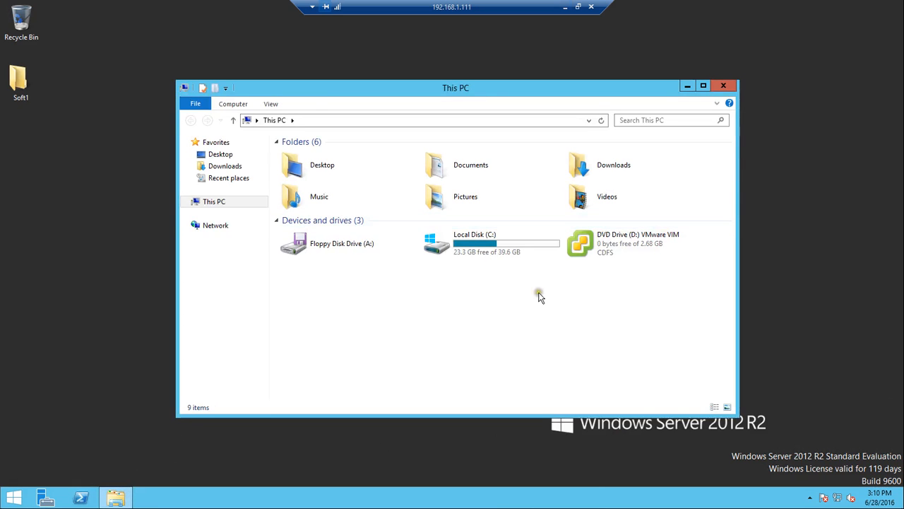
{"action": "double_click", "coordinate": [585, 244]}
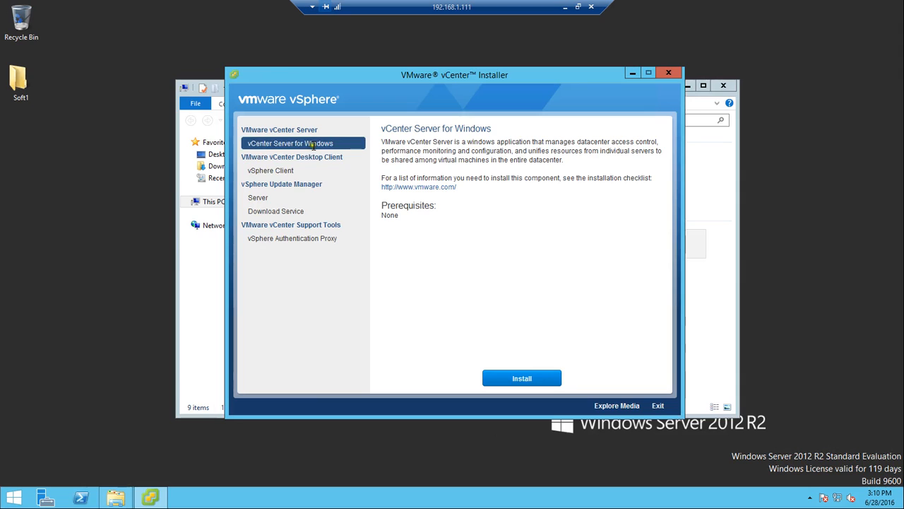
Install vSphere Client in English (United States), accepting the licence and default Program Files folder
{"action": "left_click", "coordinate": [283, 171]}
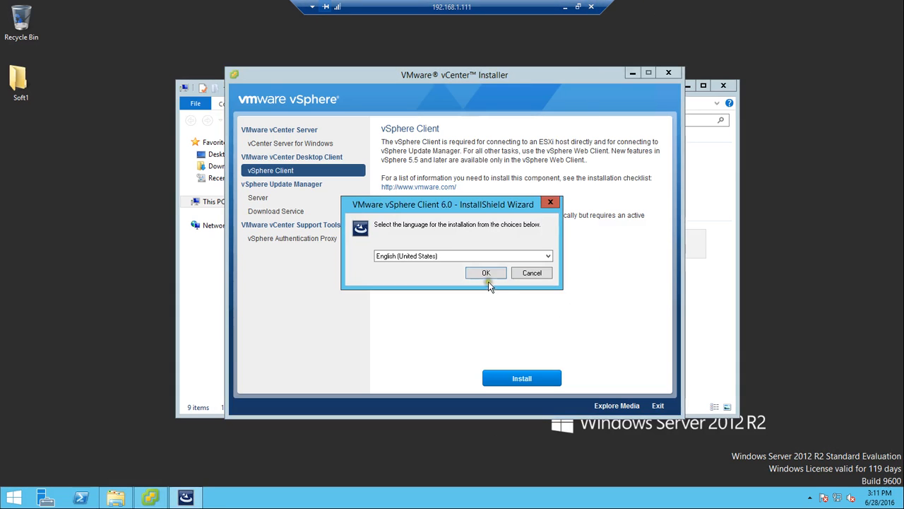
{"action": "left_click", "coordinate": [488, 275]}
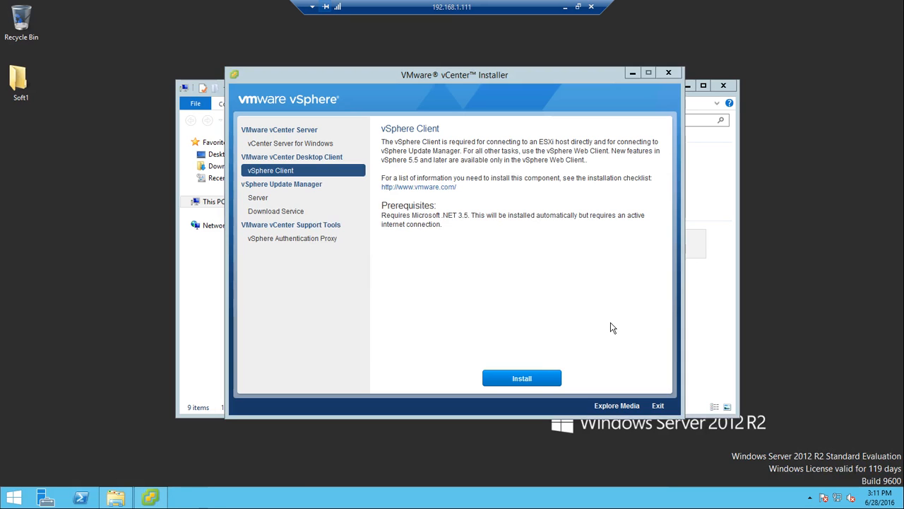
{"action": "left_click", "coordinate": [514, 339]}
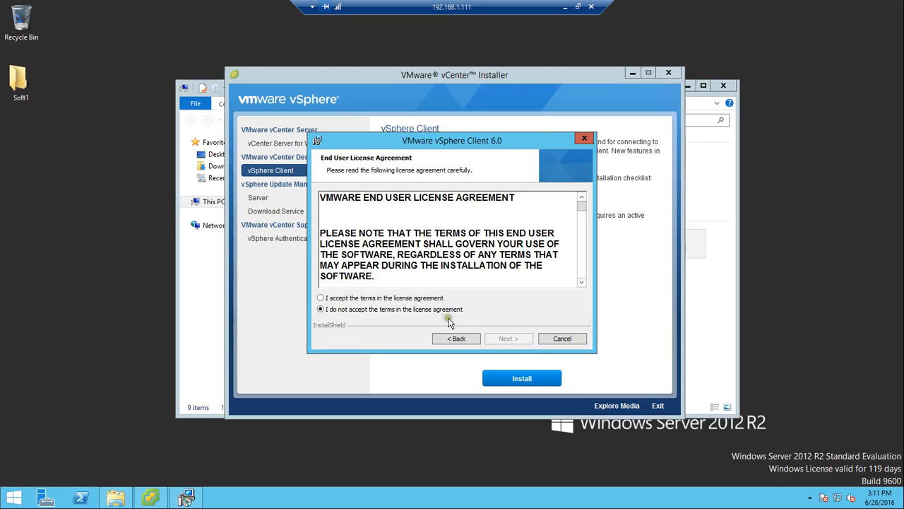
{"action": "left_click", "coordinate": [436, 299]}
{"action": "left_click", "coordinate": [499, 339]}
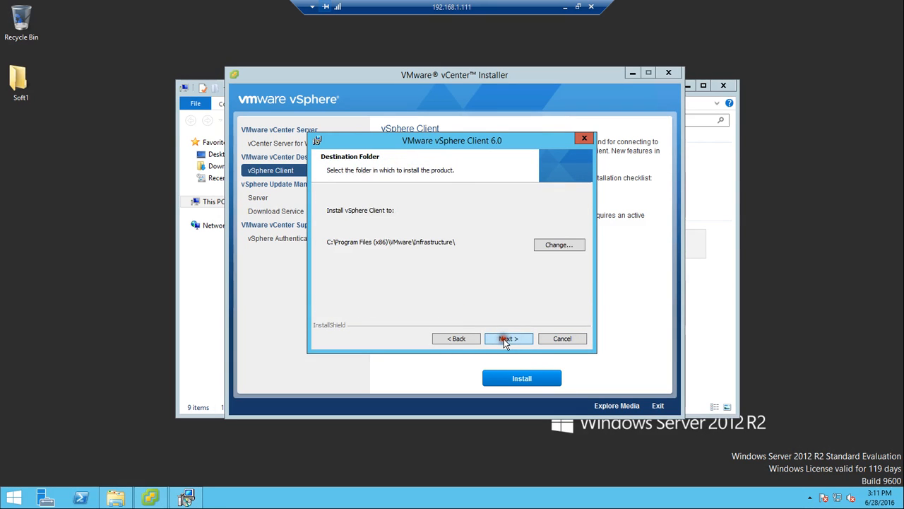
{"action": "left_click", "coordinate": [505, 339]}
{"action": "left_click", "coordinate": [513, 340]}
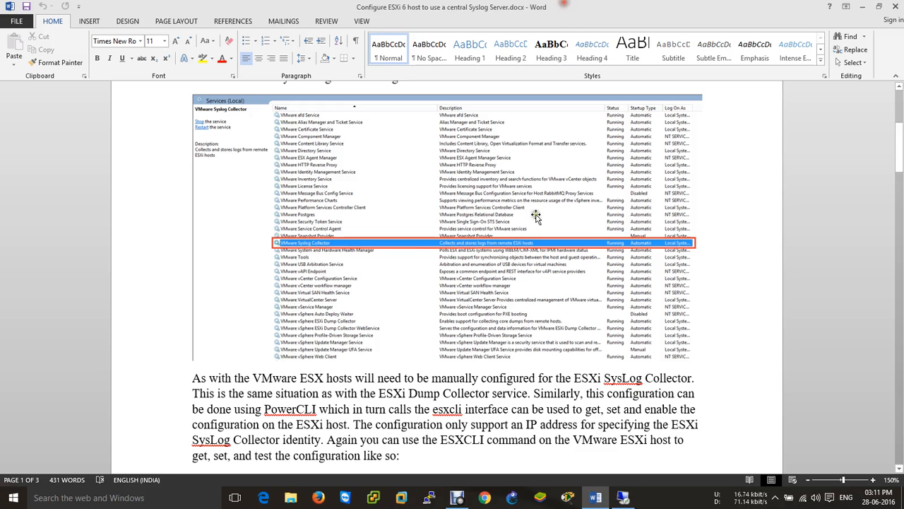
Check the remote server's system properties from This PC, then close File Explorer
{"action": "left_click", "coordinate": [373, 497]}
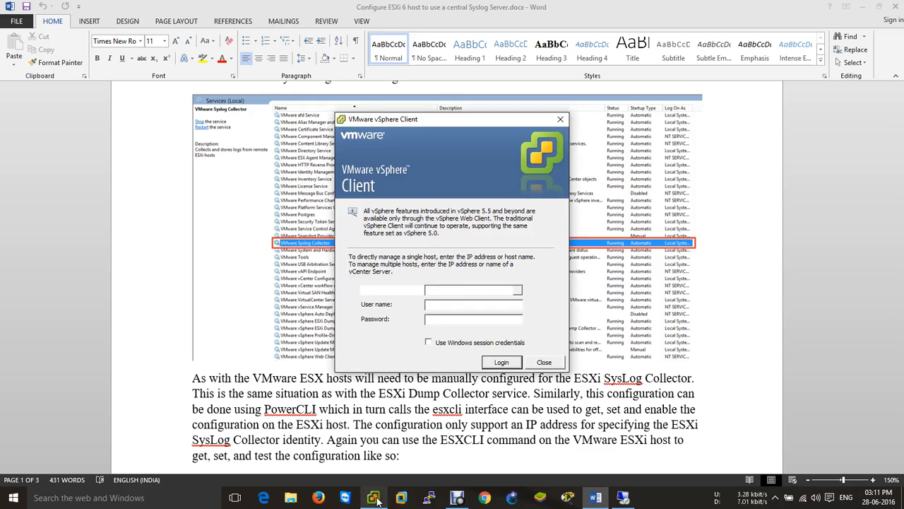
{"action": "left_click", "coordinate": [294, 496]}
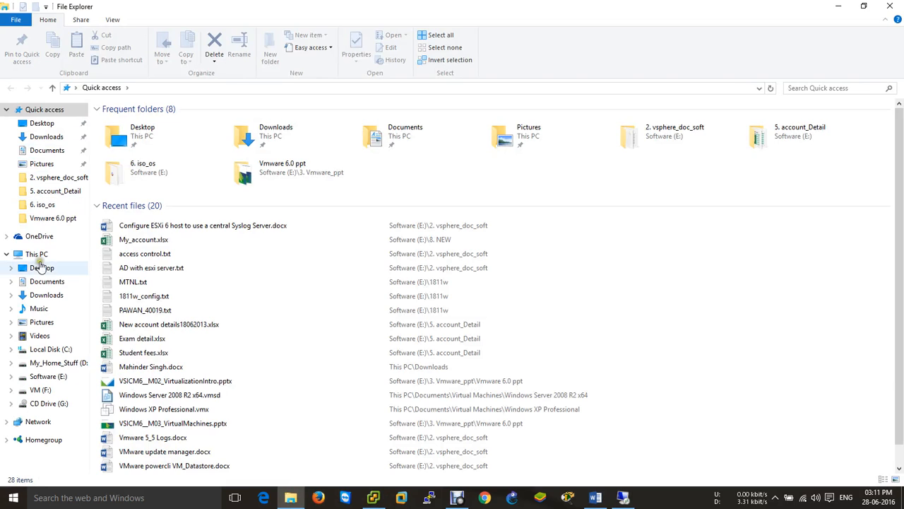
{"action": "left_click", "coordinate": [37, 254]}
{"action": "right_click", "coordinate": [37, 253]}
{"action": "left_click", "coordinate": [70, 404]}
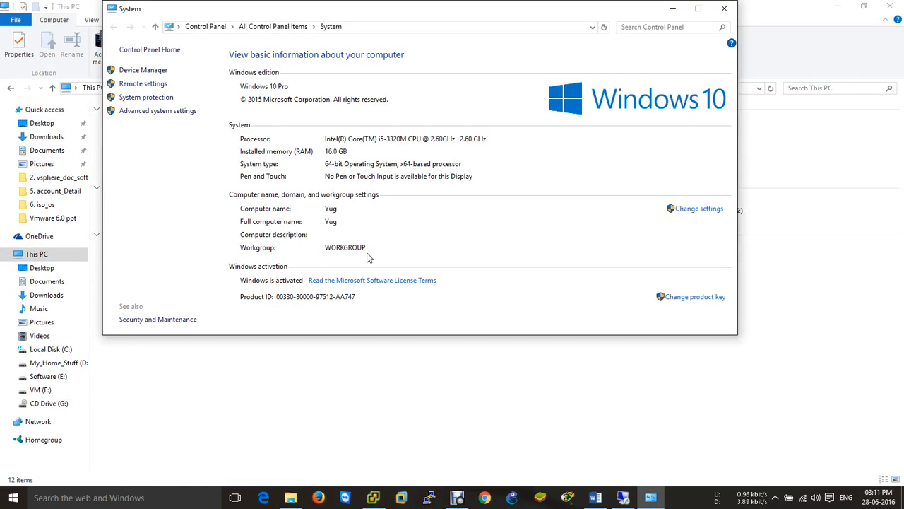
{"action": "left_click", "coordinate": [724, 9]}
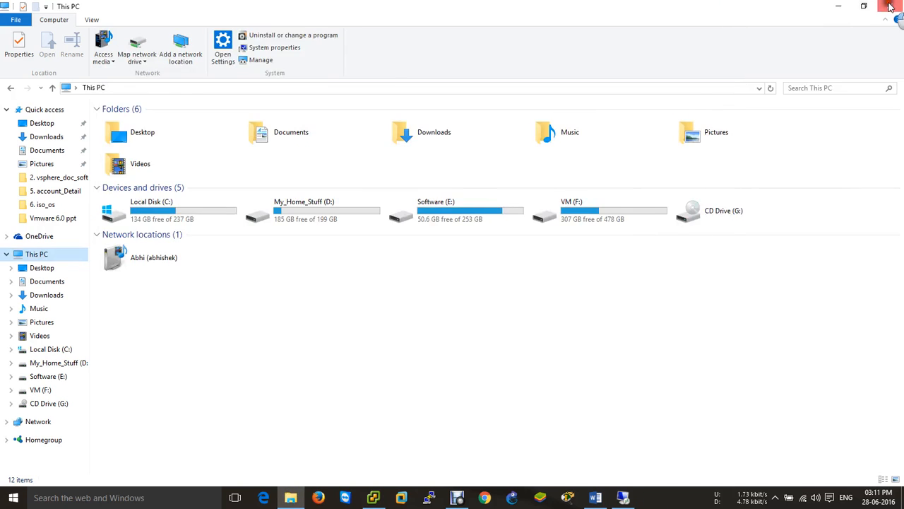
{"action": "left_click", "coordinate": [890, 6]}
Attempt login to 192.168.1.111 as administrator; it fails with a wrong-credentials error
{"action": "left_click", "coordinate": [481, 289]}
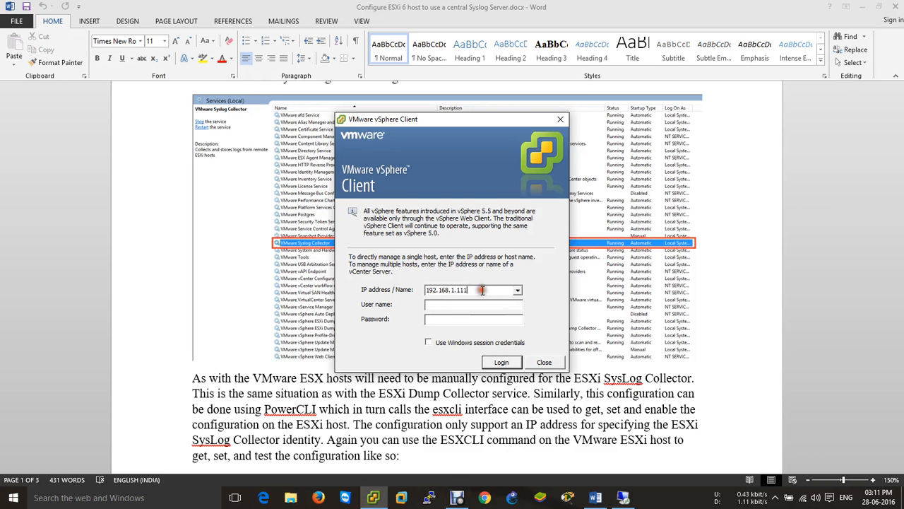
{"action": "left_click", "coordinate": [478, 304]}
{"action": "type", "text": "administrator@vsphere.local"}
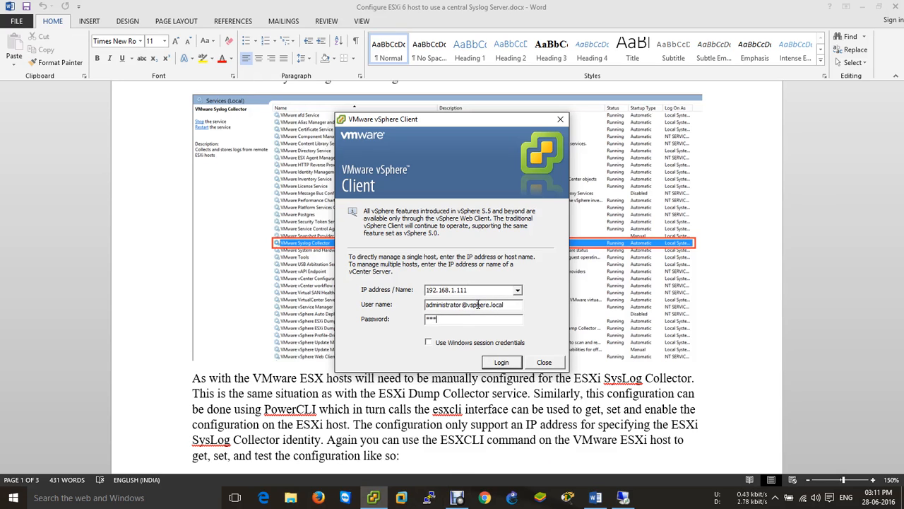
{"action": "key", "text": "Return"}
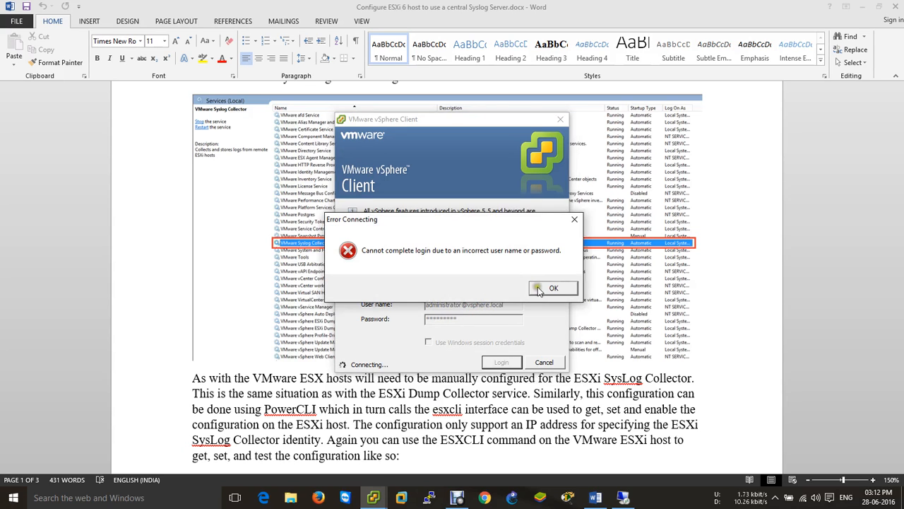
Dismiss the login error, re-enter the correct password and reach the vcenter.vcp.com Home page
{"action": "left_click", "coordinate": [537, 288]}
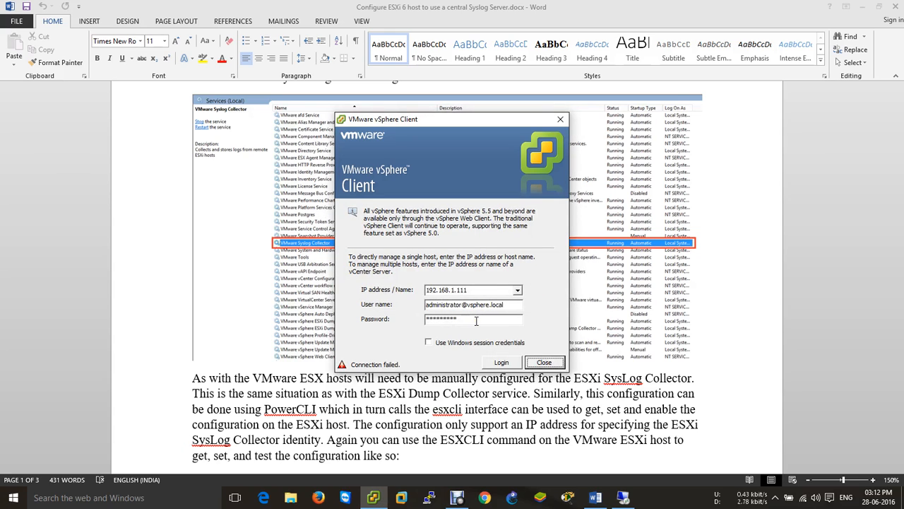
{"action": "left_click_drag", "start_coordinate": [477, 320], "coordinate": [171, 331]}
{"action": "type", "text": "*"}
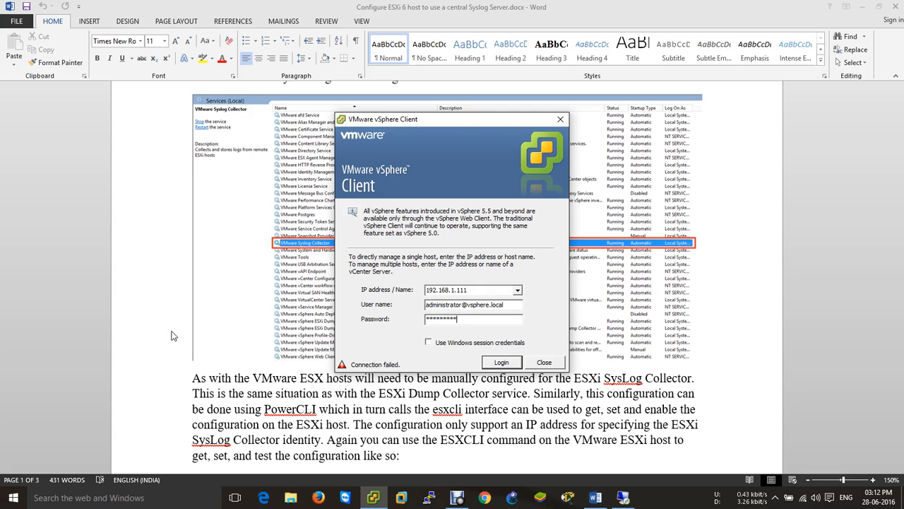
{"action": "key", "text": "Return"}
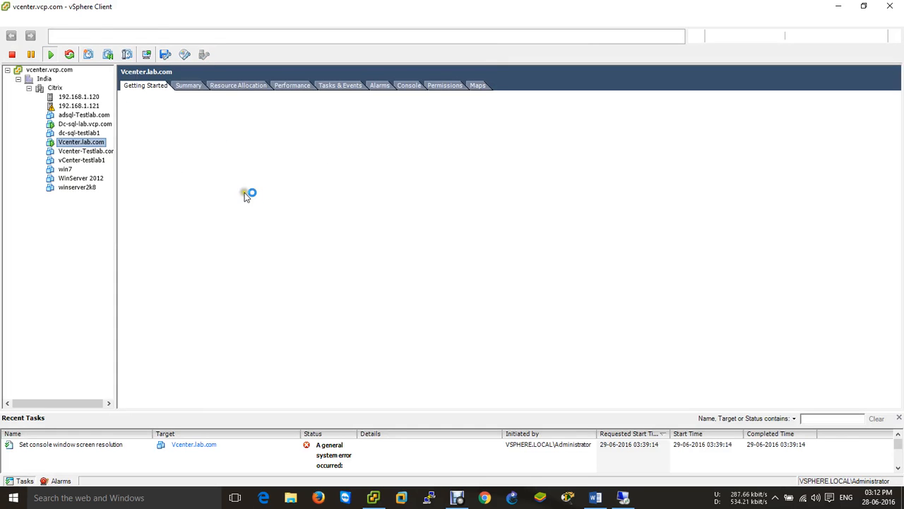
{"action": "left_click", "coordinate": [70, 35]}
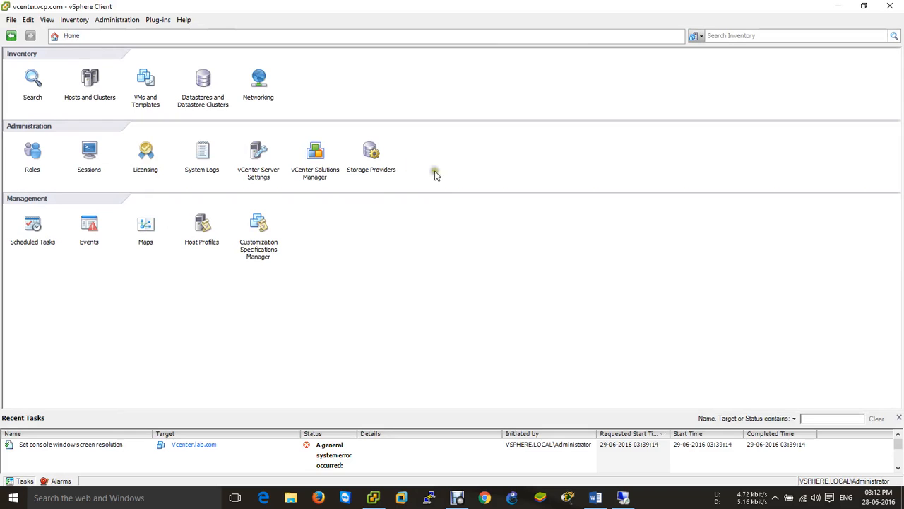
{"action": "left_click", "coordinate": [158, 19]}
{"action": "left_click", "coordinate": [168, 30]}
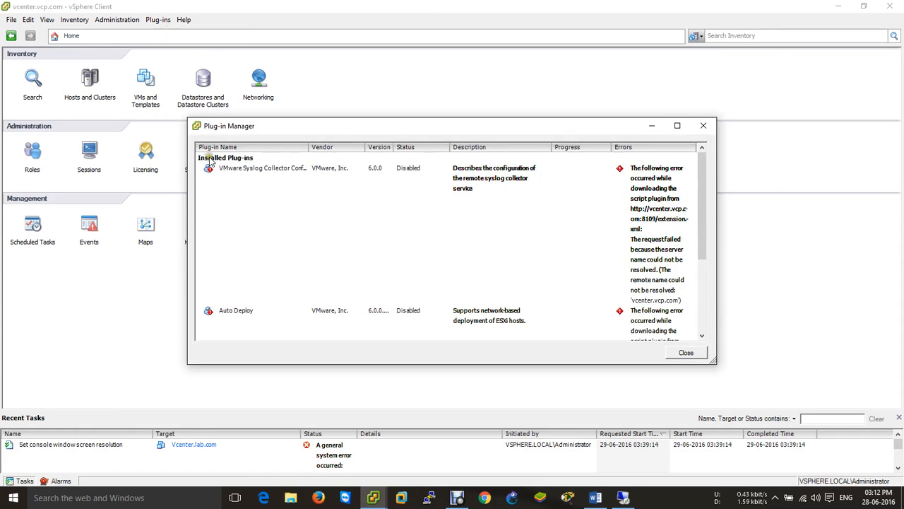
{"action": "left_click", "coordinate": [244, 170]}
{"action": "left_click_drag", "start_coordinate": [310, 149], "coordinate": [338, 150]}
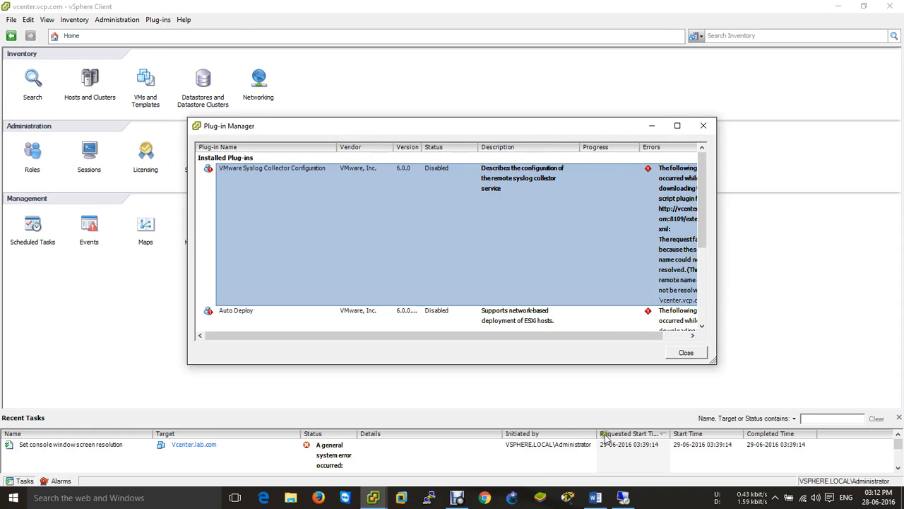
{"action": "left_click_drag", "start_coordinate": [534, 337], "coordinate": [686, 332]}
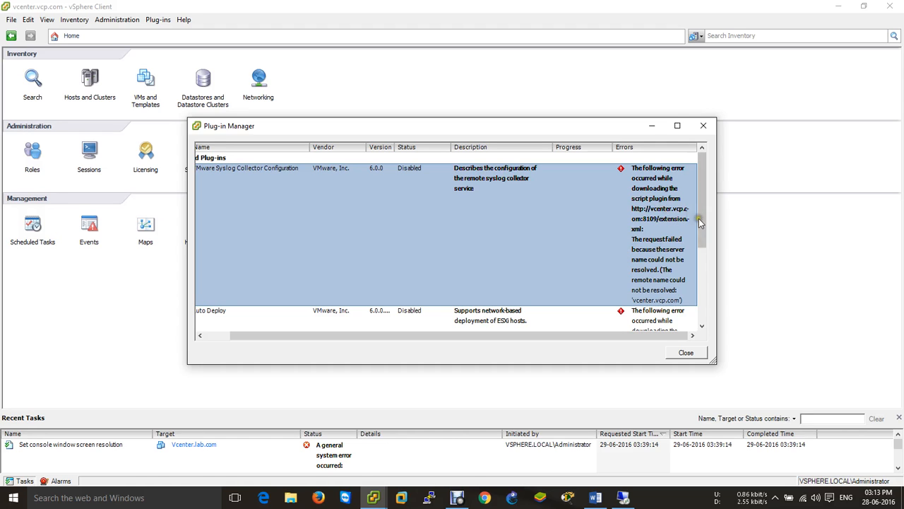
{"action": "left_click_drag", "start_coordinate": [705, 231], "coordinate": [706, 293]}
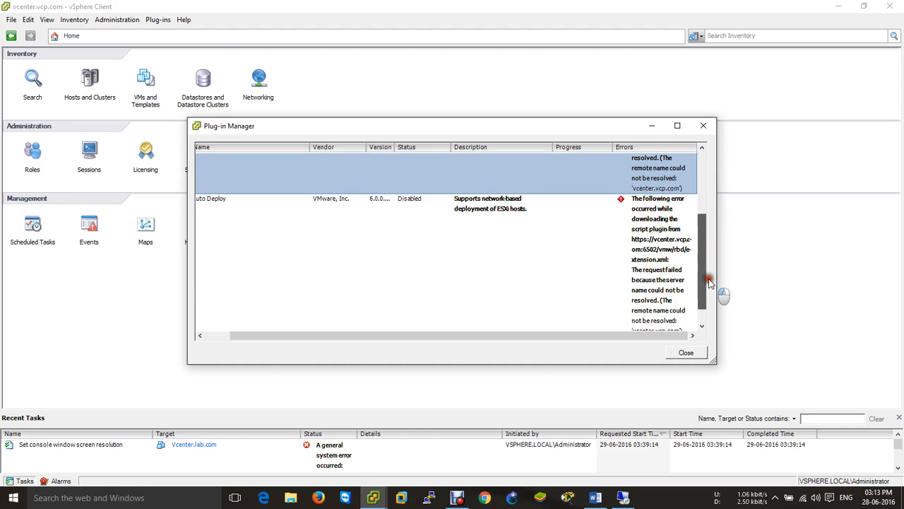
{"action": "left_click", "coordinate": [668, 242]}
{"action": "left_click_drag", "start_coordinate": [698, 254], "coordinate": [723, 306]}
{"action": "left_click_drag", "start_coordinate": [541, 336], "coordinate": [377, 338]}
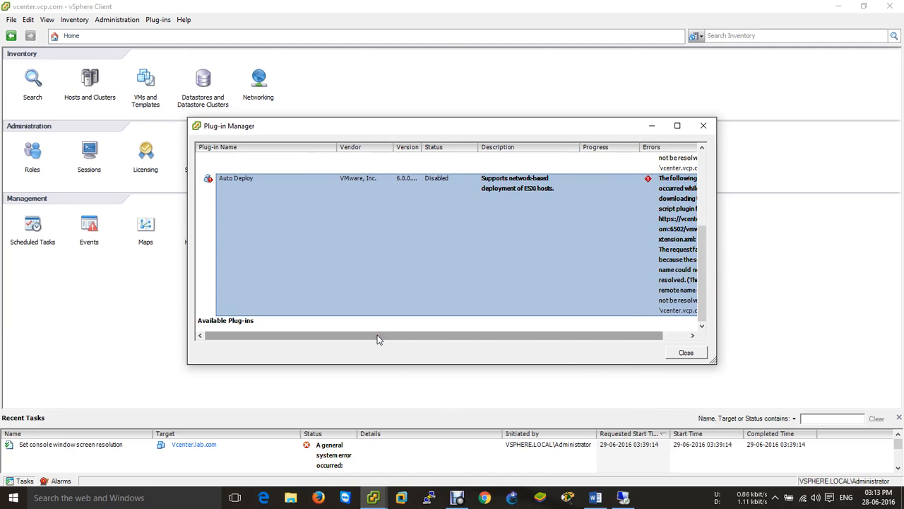
{"action": "left_click", "coordinate": [686, 352]}
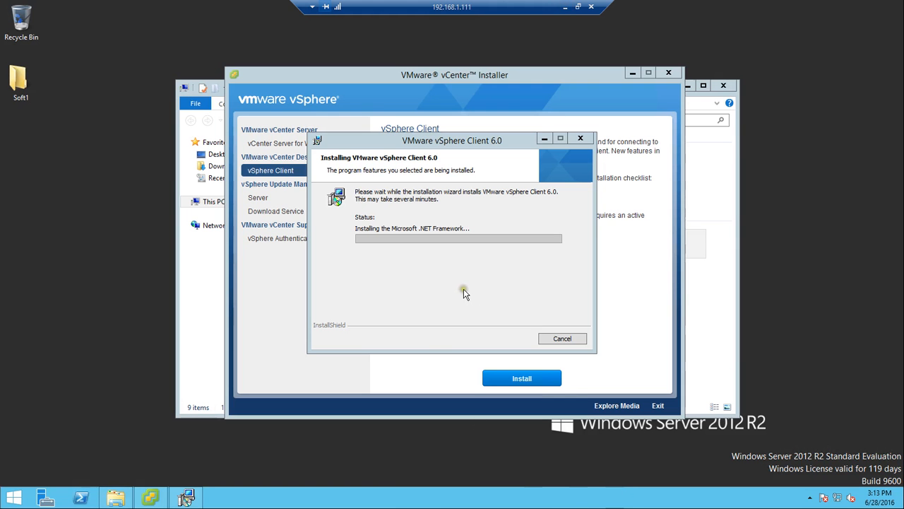
Let the vSphere Client 6.0 install finish and sign in to vcenter.vcp.com with the new client
{"action": "left_click_drag", "start_coordinate": [447, 140], "coordinate": [517, 190]}
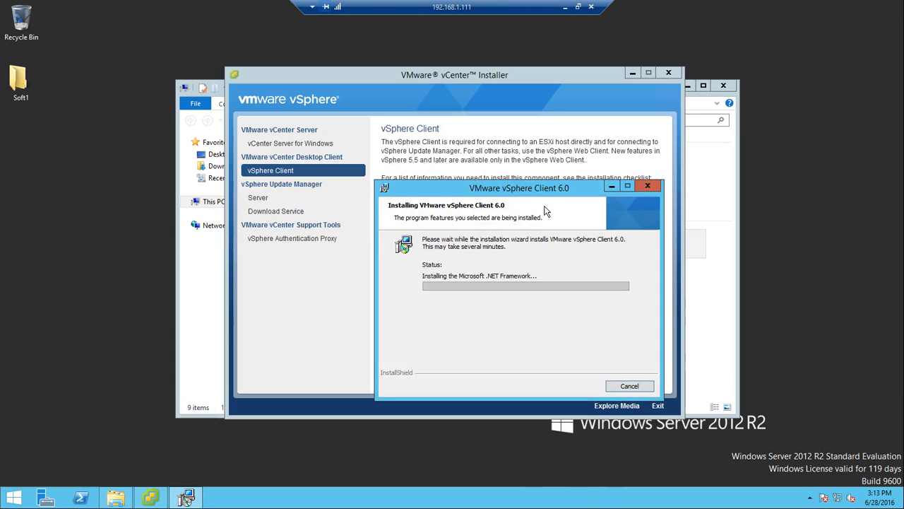
{"action": "left_click", "coordinate": [566, 7]}
{"action": "left_click", "coordinate": [625, 497]}
{"action": "left_click", "coordinate": [565, 7]}
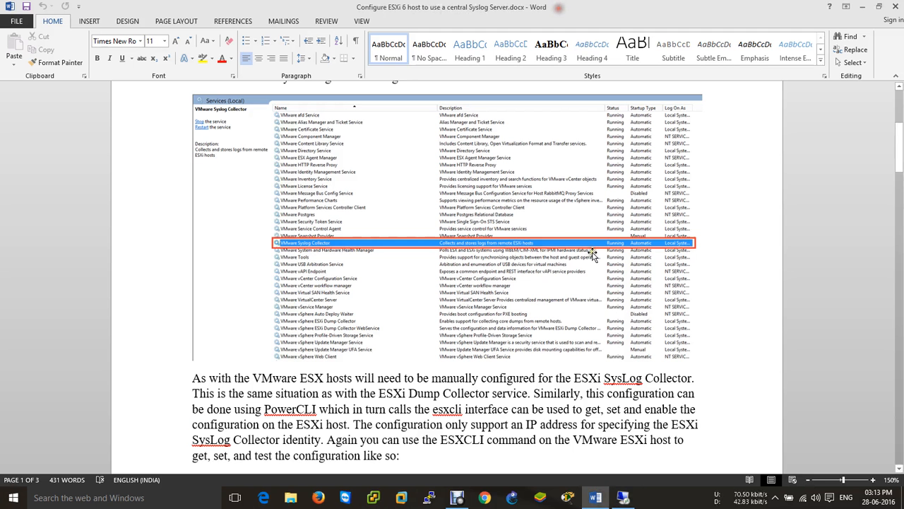
{"action": "left_click", "coordinate": [428, 497]}
{"action": "left_click", "coordinate": [294, 452]}
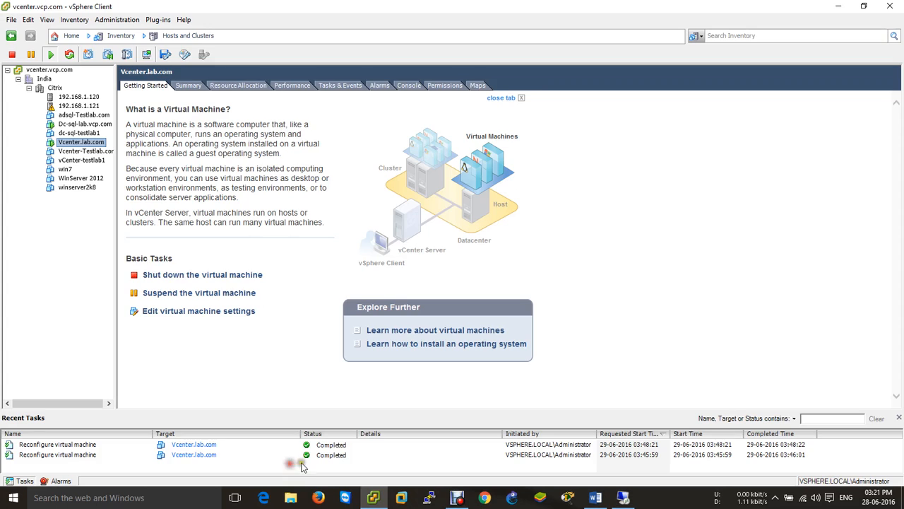
{"action": "left_click", "coordinate": [623, 497]}
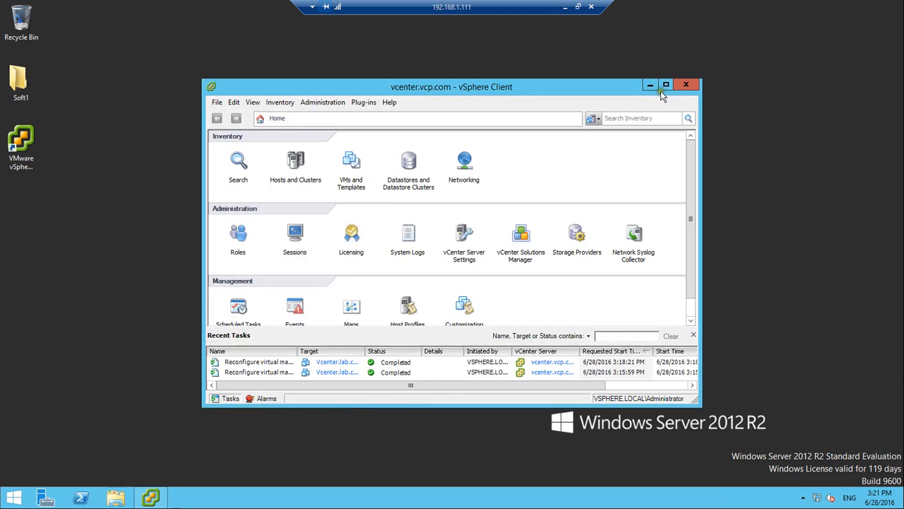
Confirm in Manage Plug-ins that the Syslog Collector plug-in is Enabled
{"action": "left_click", "coordinate": [665, 85]}
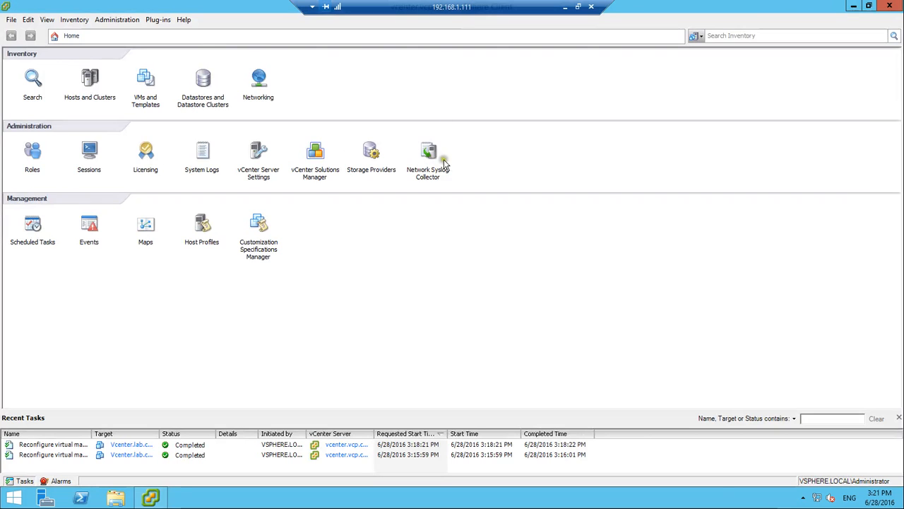
{"action": "left_click", "coordinate": [157, 20]}
{"action": "left_click", "coordinate": [176, 31]}
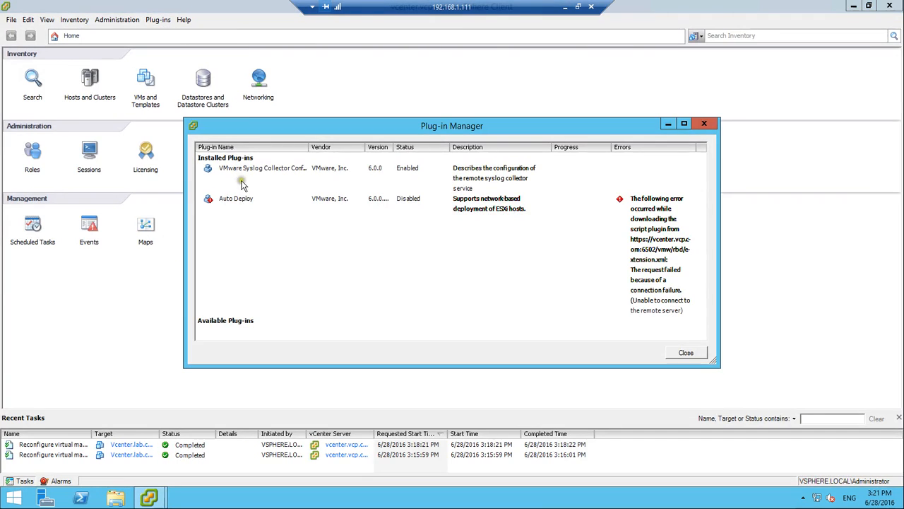
{"action": "left_click", "coordinate": [245, 178]}
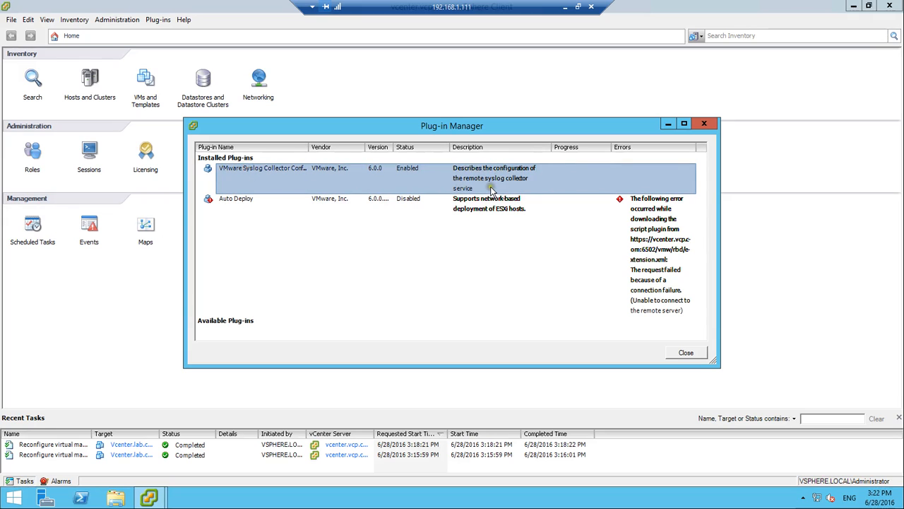
{"action": "left_click", "coordinate": [704, 124]}
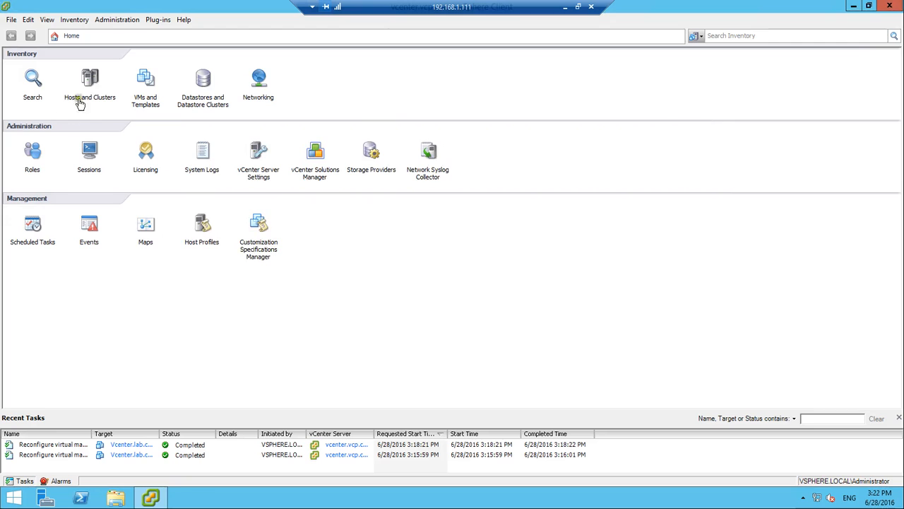
Browse the India > Citrix hosts, then open the Network Syslog Collector overview from Home
{"action": "left_click", "coordinate": [106, 78]}
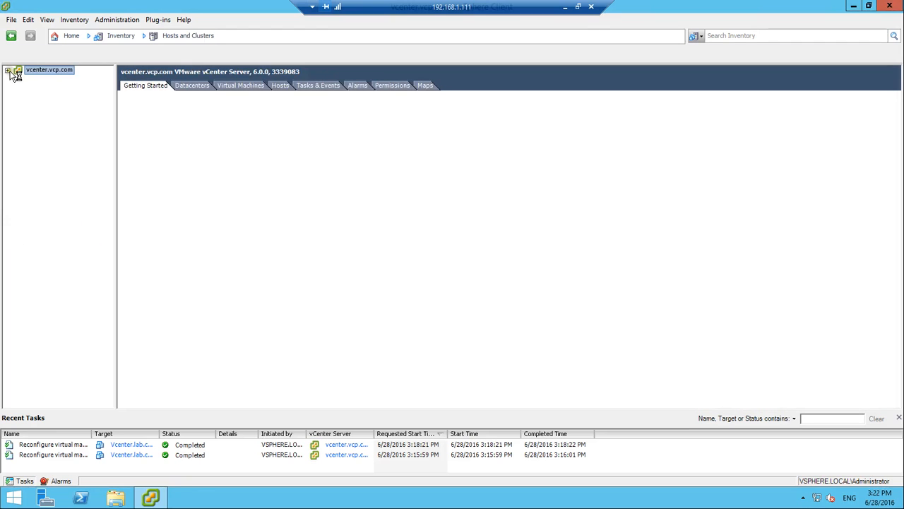
{"action": "left_click", "coordinate": [17, 78]}
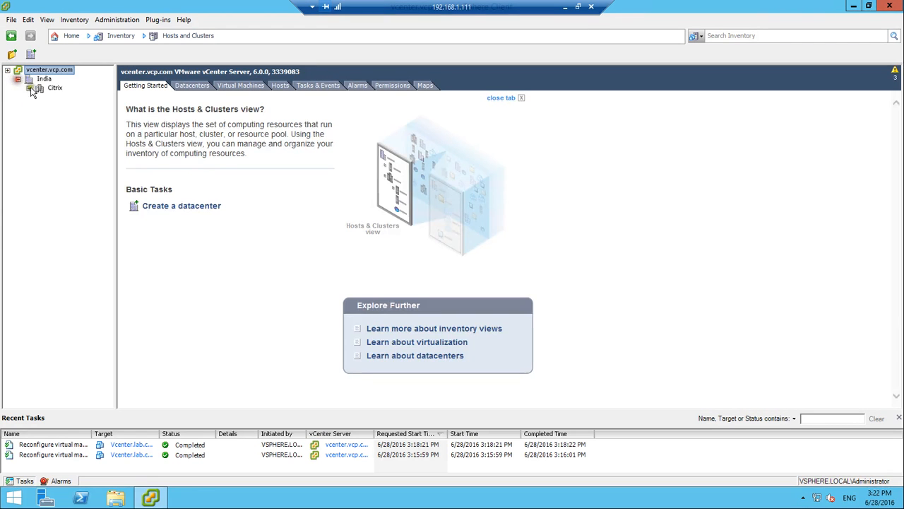
{"action": "left_click", "coordinate": [29, 89]}
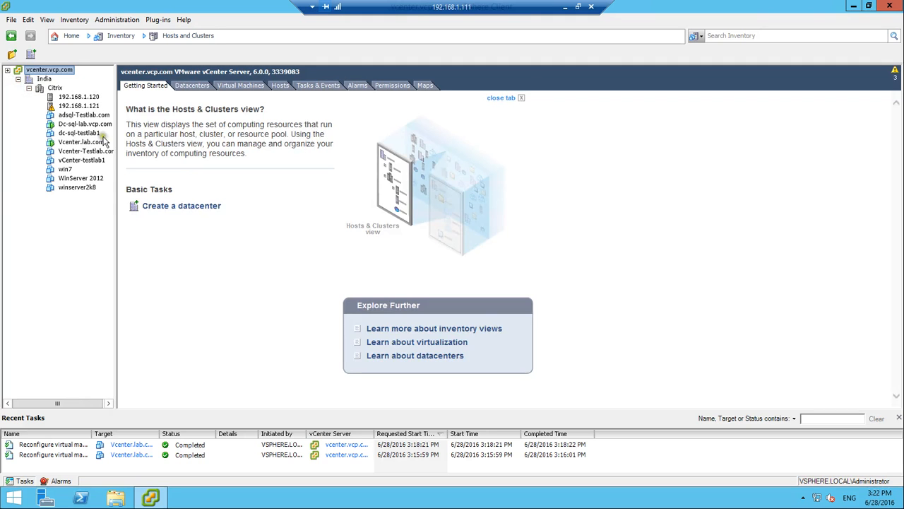
{"action": "left_click", "coordinate": [72, 37]}
{"action": "left_click", "coordinate": [434, 159]}
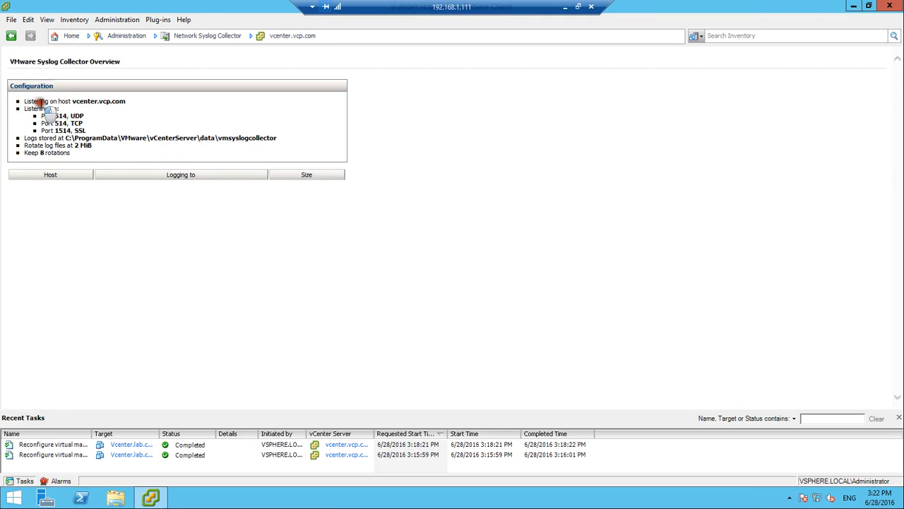
Verify the server's hostname with the cmd hostname command against listening host vcenter.vcp.com
{"action": "left_click_drag", "start_coordinate": [25, 101], "coordinate": [131, 100]}
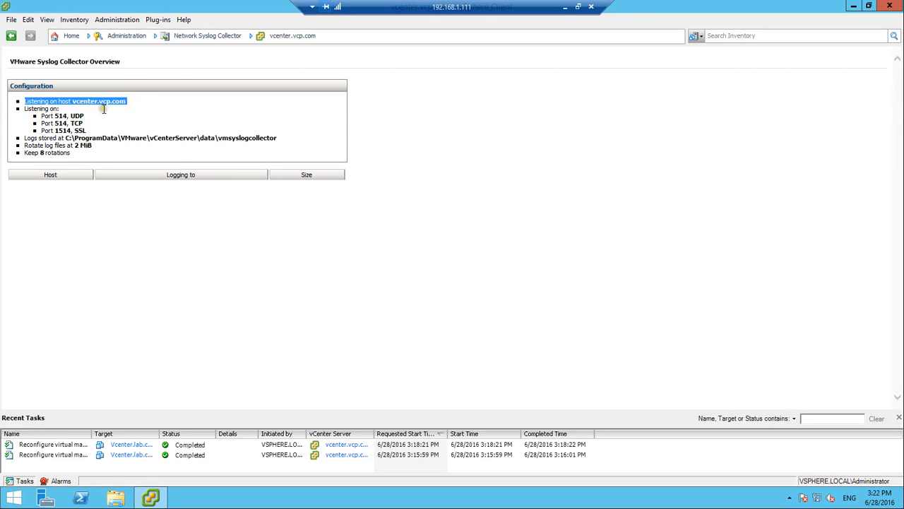
{"action": "key", "text": "super+r"}
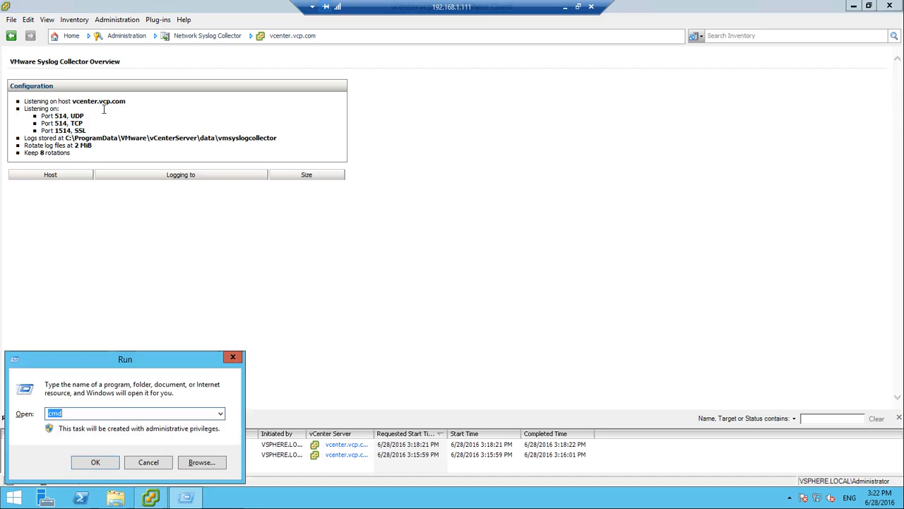
{"action": "type", "text": "cmd"}
{"action": "key", "text": "Return"}
{"action": "type", "text": "hostname"}
{"action": "key", "text": "Return"}
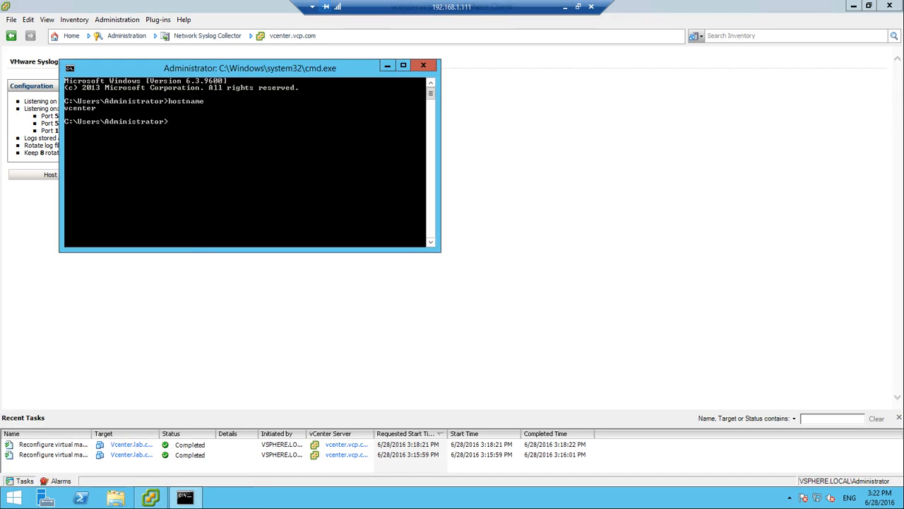
{"action": "type", "text": "exit"}
{"action": "key", "text": "Return"}
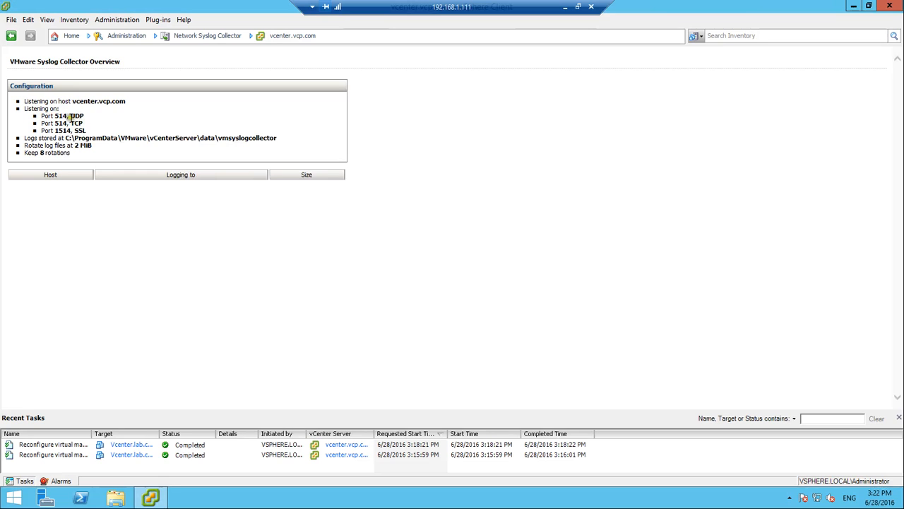
Note the 514 UDP port and the C:\ProgramData log storage path, then bring up File Explorer
{"action": "left_click_drag", "start_coordinate": [55, 115], "coordinate": [94, 134]}
{"action": "left_click_drag", "start_coordinate": [27, 138], "coordinate": [287, 148]}
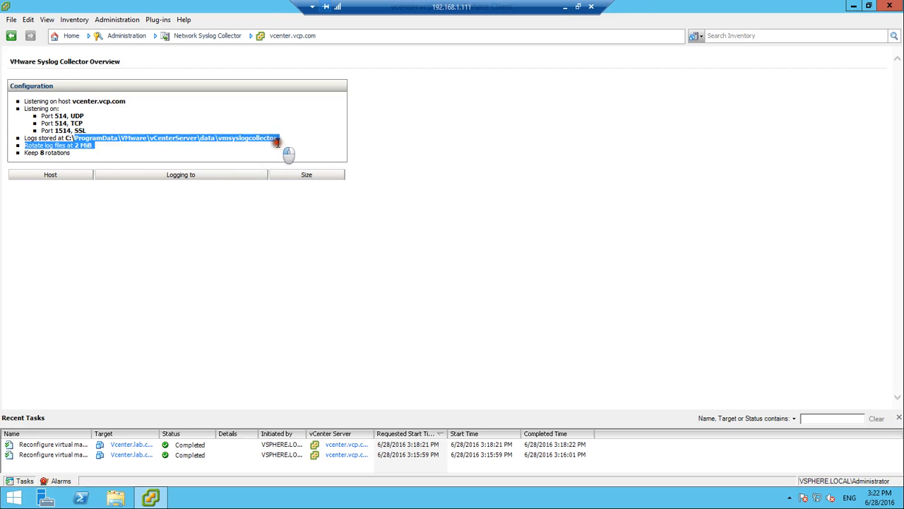
{"action": "left_click", "coordinate": [111, 144]}
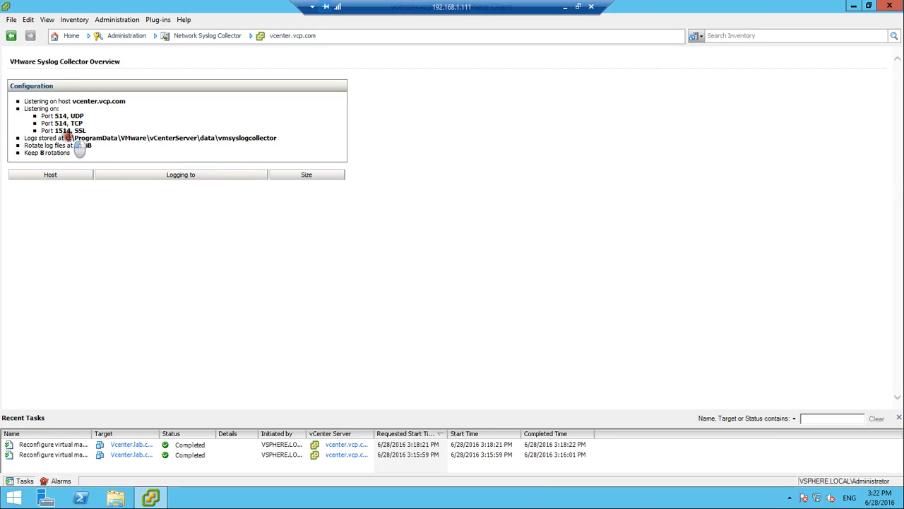
{"action": "left_click_drag", "start_coordinate": [67, 138], "coordinate": [118, 139]}
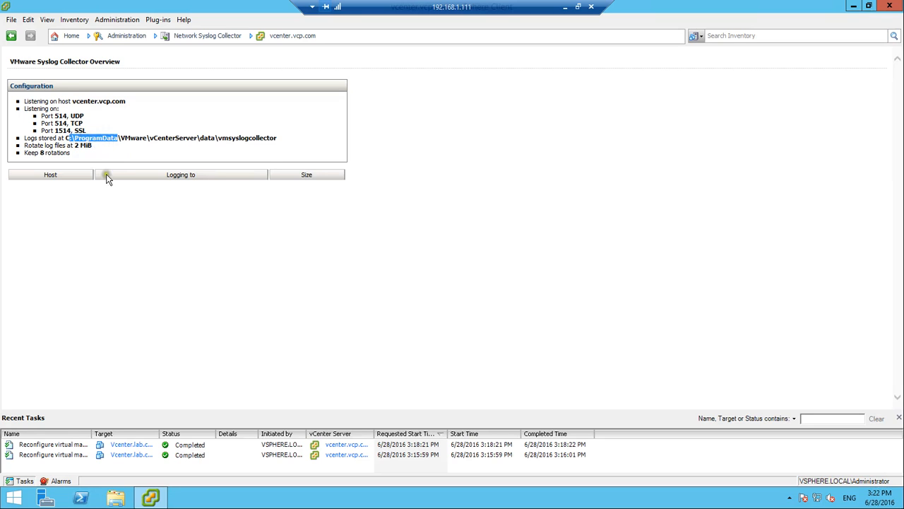
{"action": "left_click", "coordinate": [114, 498]}
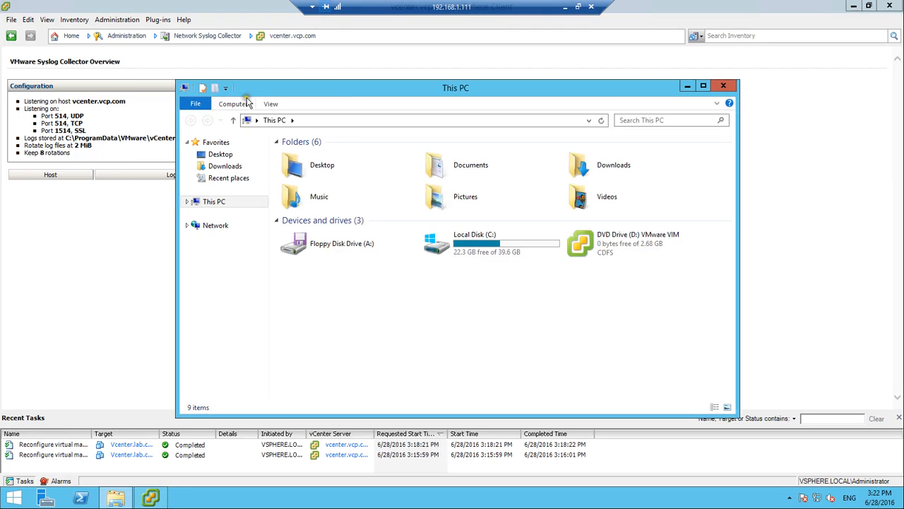
Turn on 'Show hidden files, folders, and drives' in File Explorer's folder options
{"action": "left_click", "coordinate": [270, 104]}
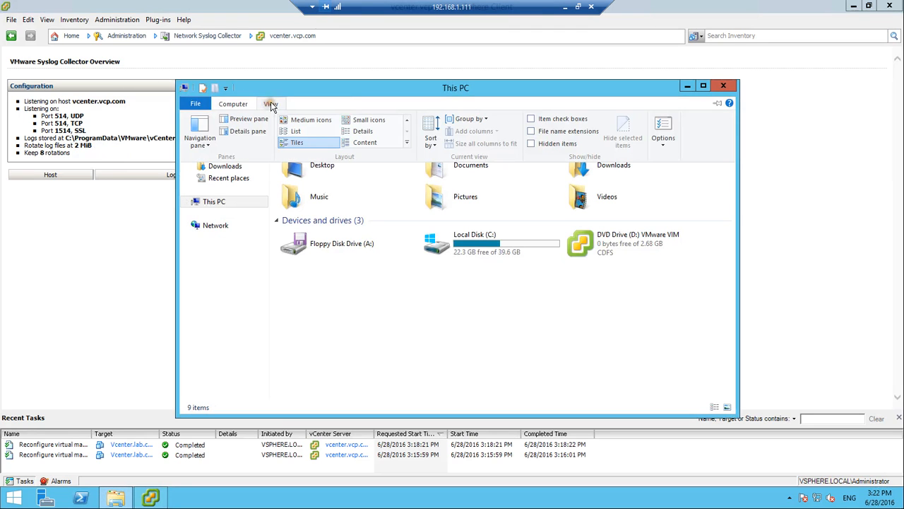
{"action": "left_click", "coordinate": [662, 130]}
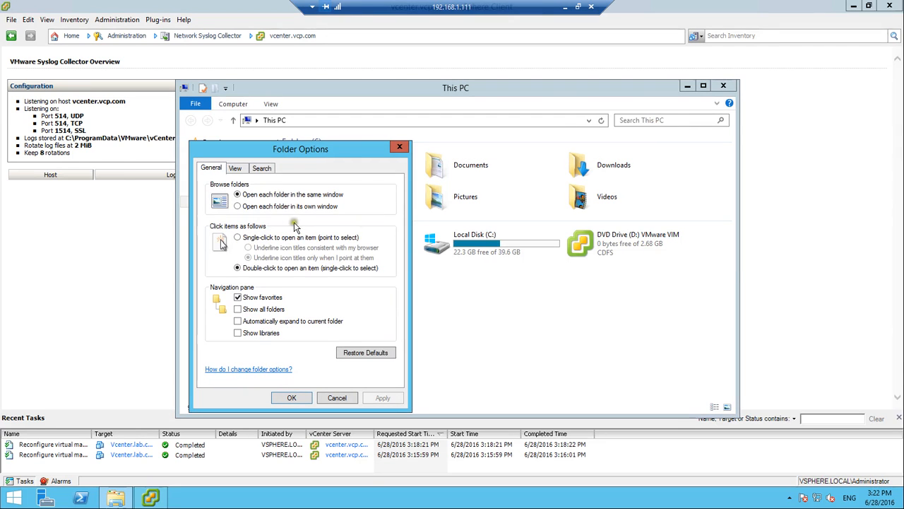
{"action": "left_click", "coordinate": [235, 168]}
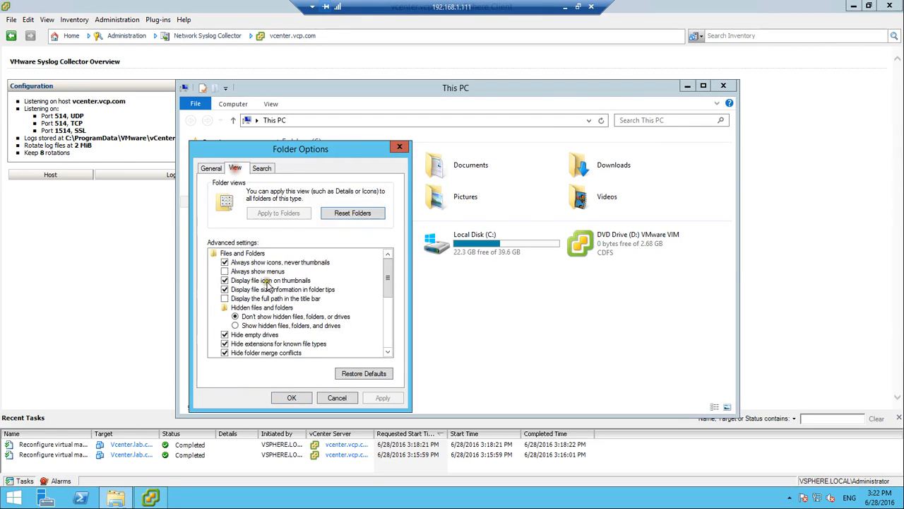
{"action": "left_click", "coordinate": [256, 325]}
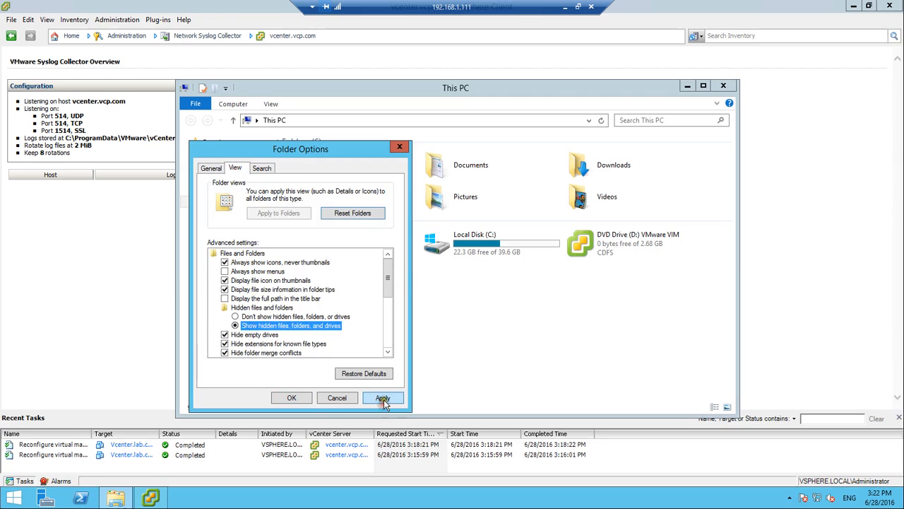
{"action": "left_click", "coordinate": [382, 399]}
{"action": "left_click", "coordinate": [304, 398]}
Find C:\ProgramData\VMware\vCenterServer\data\vmsyslogcollector empty, then minimize File Explorer
{"action": "double_click", "coordinate": [464, 253]}
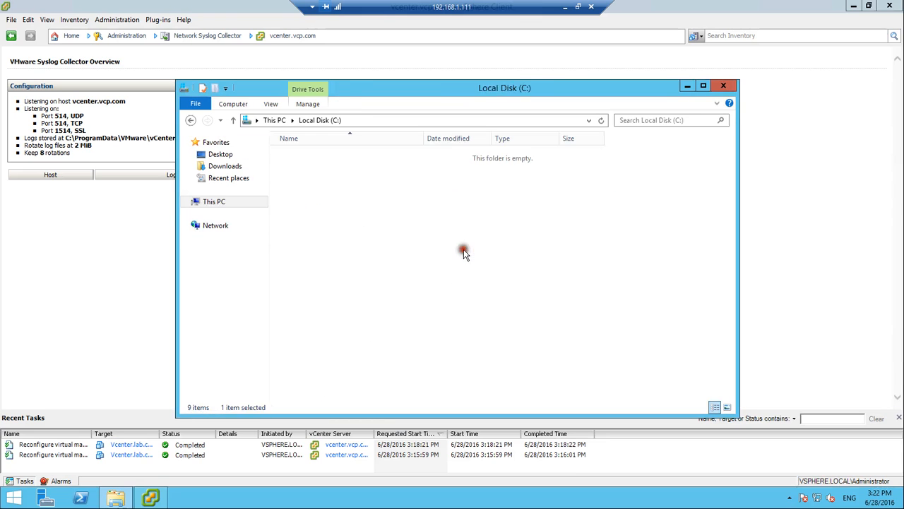
{"action": "left_click", "coordinate": [302, 192]}
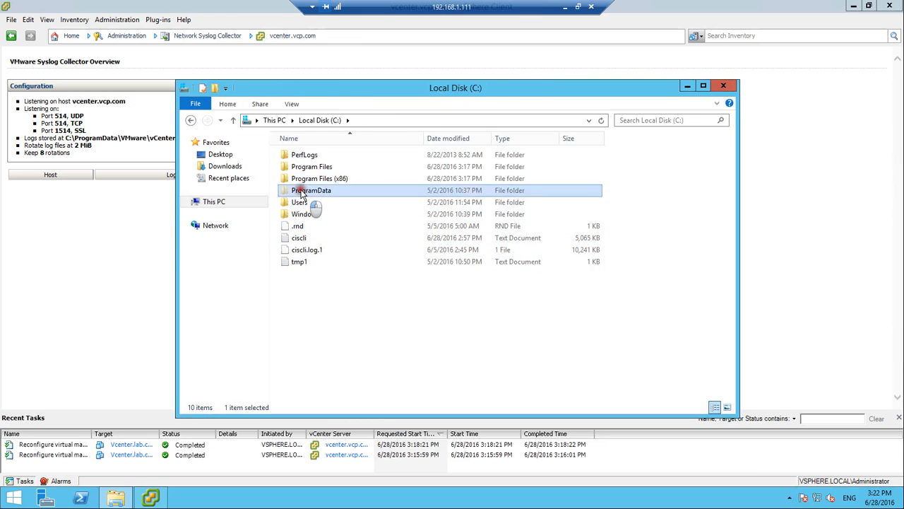
{"action": "double_click", "coordinate": [302, 193]}
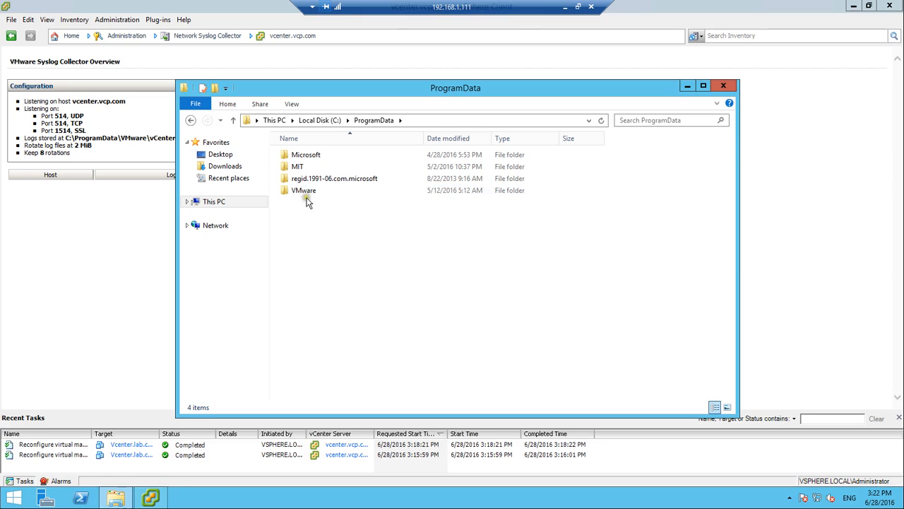
{"action": "double_click", "coordinate": [305, 191]}
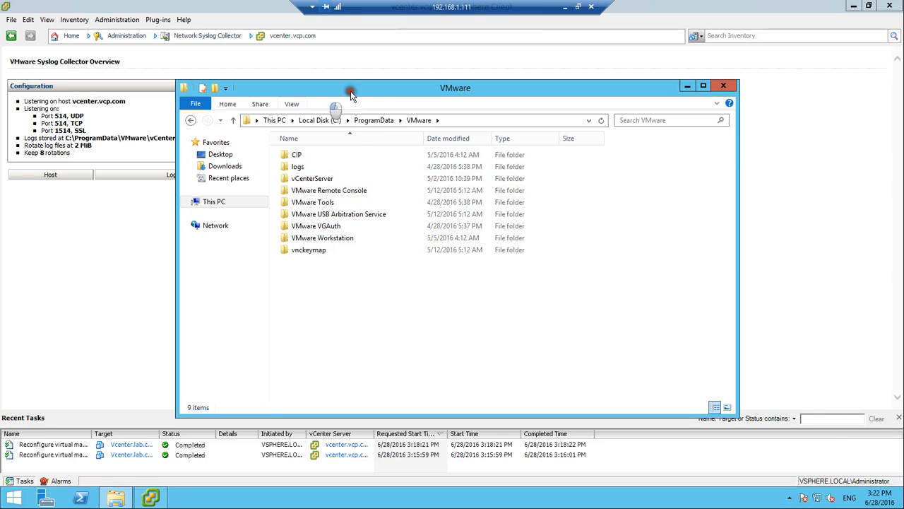
{"action": "left_click_drag", "start_coordinate": [288, 90], "coordinate": [381, 95]}
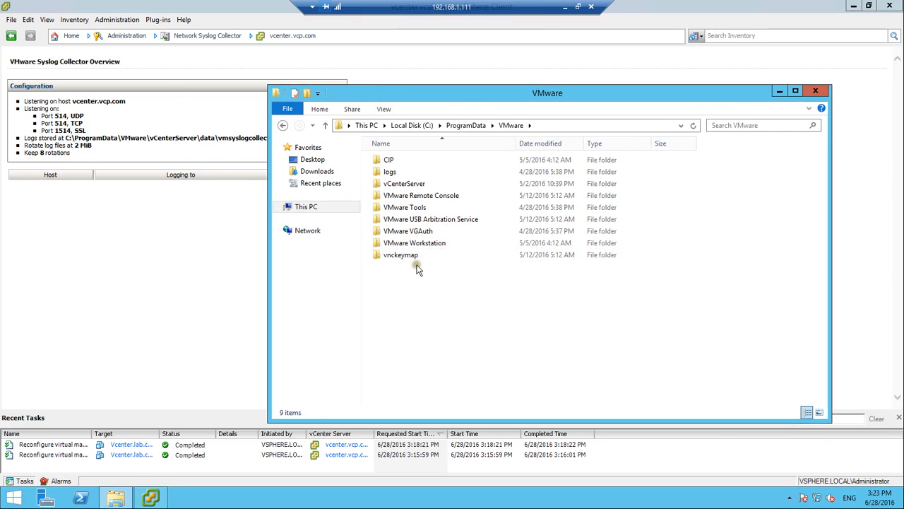
{"action": "double_click", "coordinate": [416, 184]}
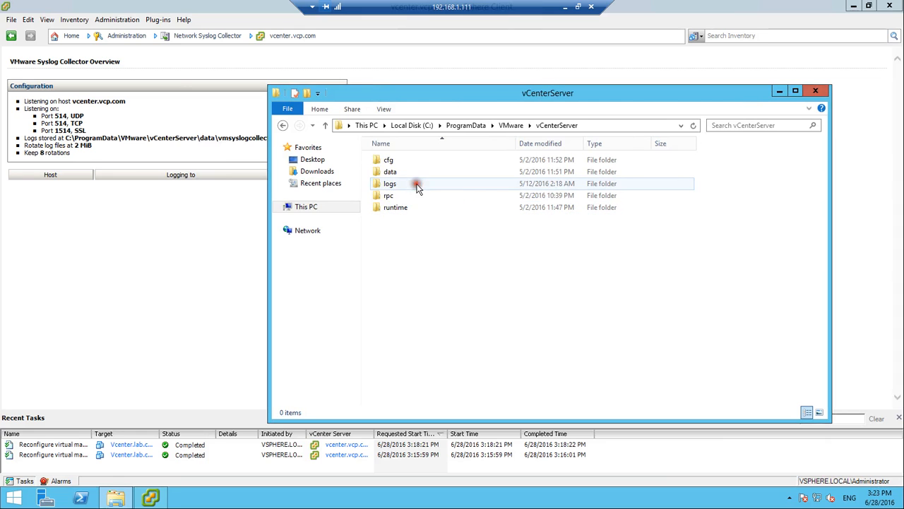
{"action": "double_click", "coordinate": [388, 172]}
{"action": "left_click_drag", "start_coordinate": [360, 95], "coordinate": [412, 91]}
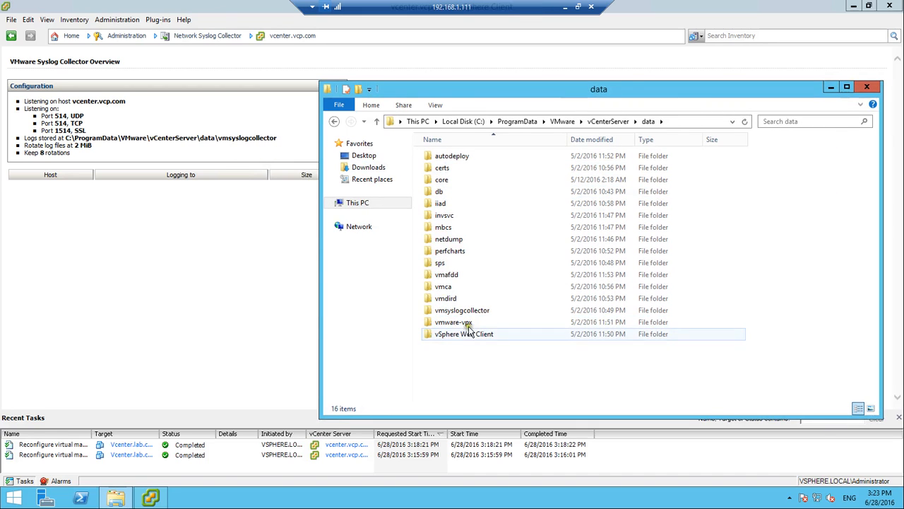
{"action": "double_click", "coordinate": [467, 310]}
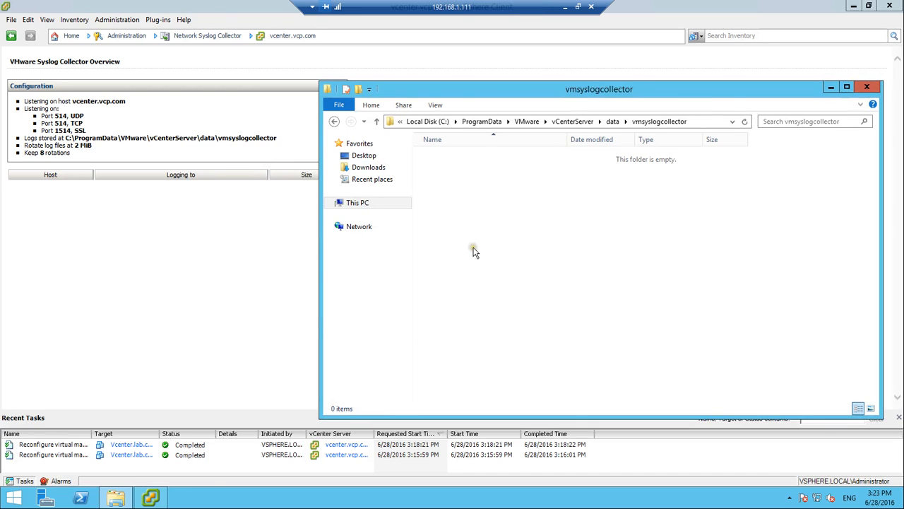
{"action": "left_click", "coordinate": [830, 86]}
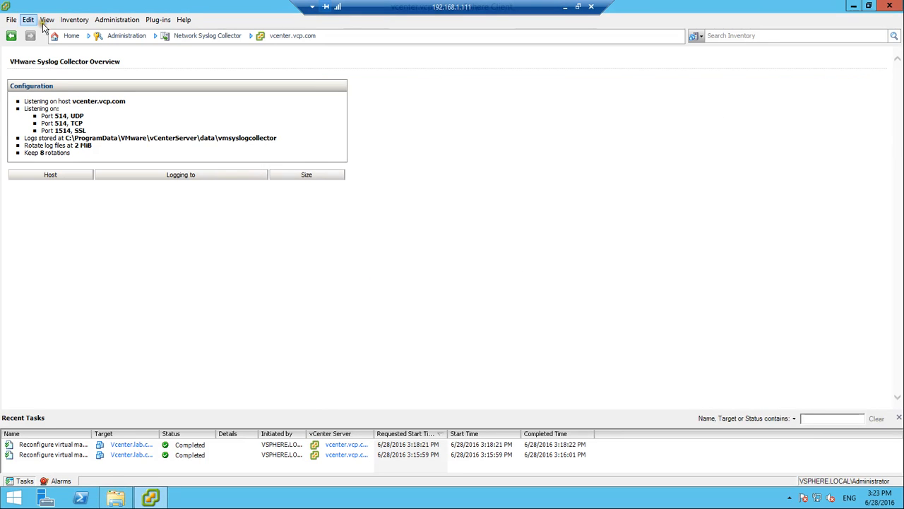
Open host 192.168.1.121's Security Profile services and confirm Syslog Server is Running
{"action": "left_click", "coordinate": [69, 37]}
{"action": "left_click", "coordinate": [91, 79]}
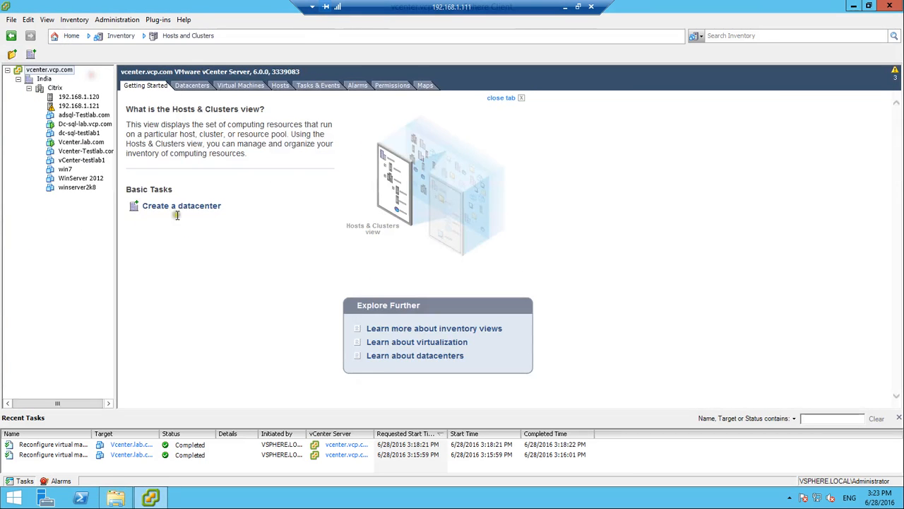
{"action": "left_click", "coordinate": [78, 106]}
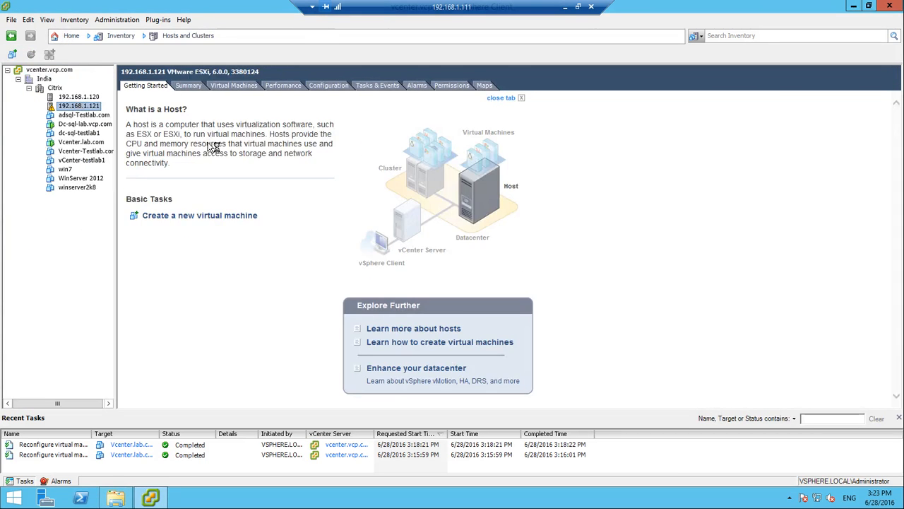
{"action": "left_click", "coordinate": [336, 88]}
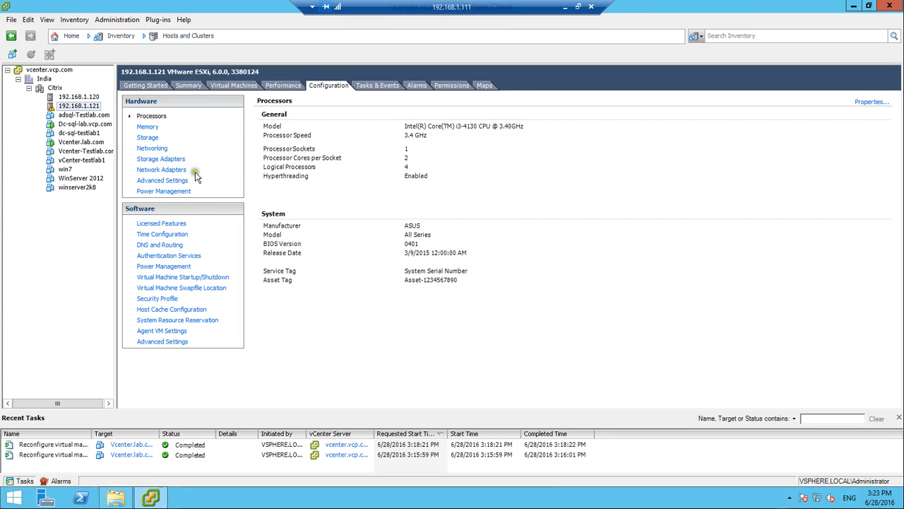
{"action": "left_click", "coordinate": [157, 300]}
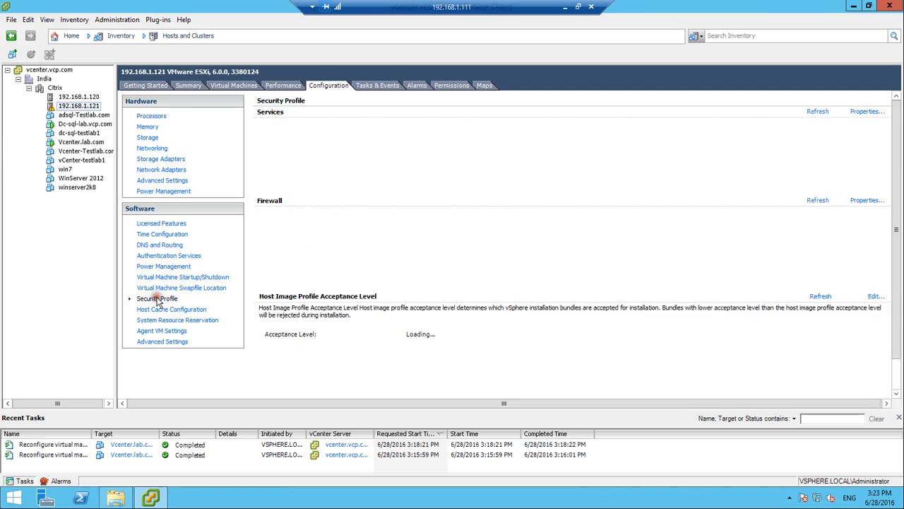
{"action": "left_click", "coordinate": [868, 111]}
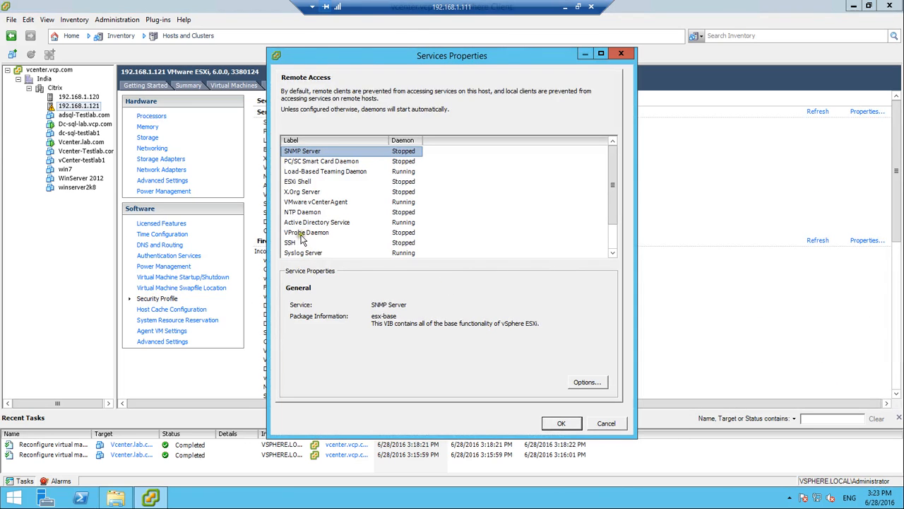
{"action": "left_click", "coordinate": [299, 212]}
{"action": "scroll", "coordinate": [321, 233], "scroll_direction": "down", "scroll_amount": 1}
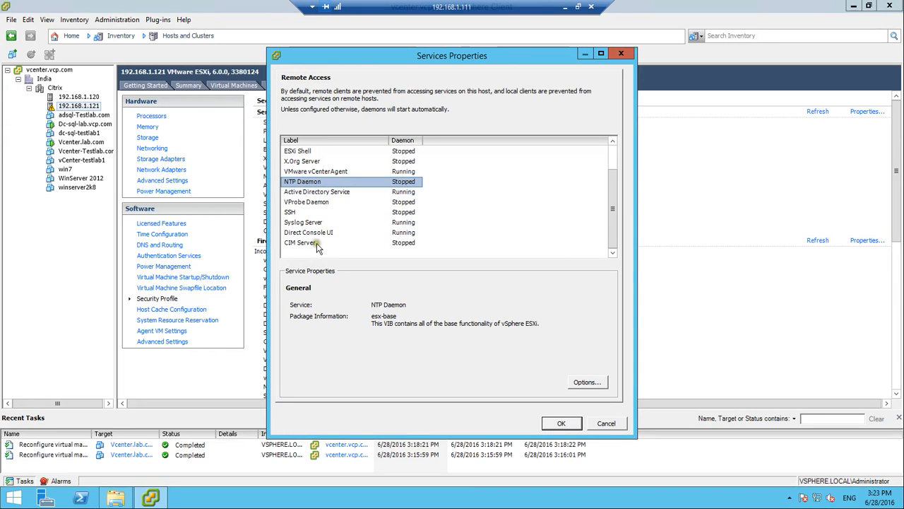
{"action": "left_click", "coordinate": [309, 223]}
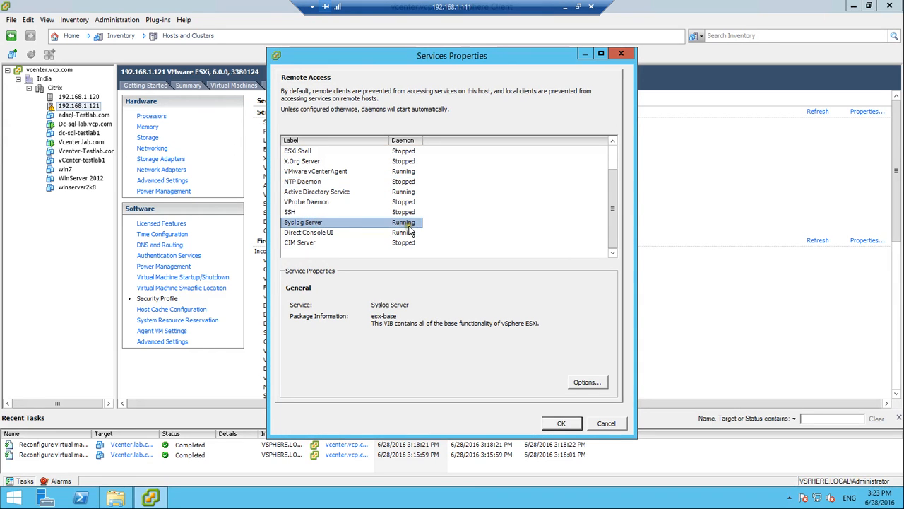
Enable the syslog firewall rule (ports 514, 1514) on host 192.168.1.121
{"action": "left_click", "coordinate": [565, 424]}
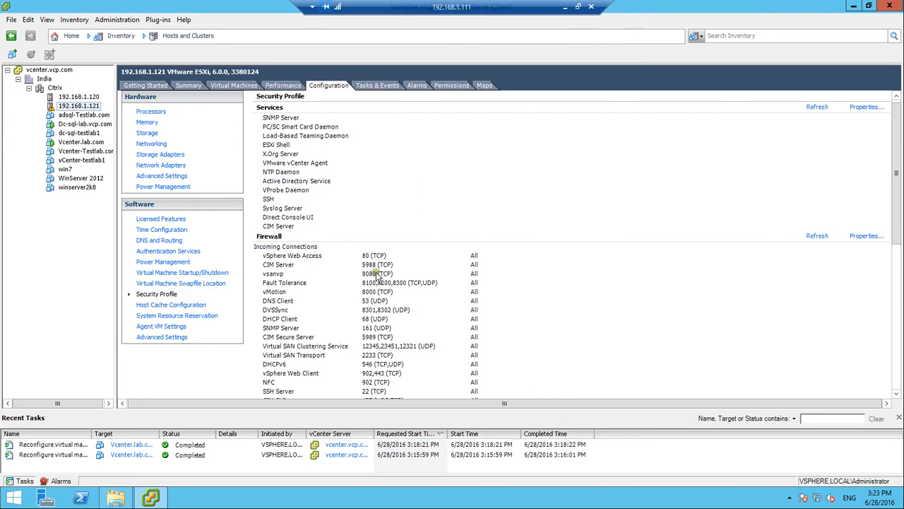
{"action": "left_click", "coordinate": [867, 236]}
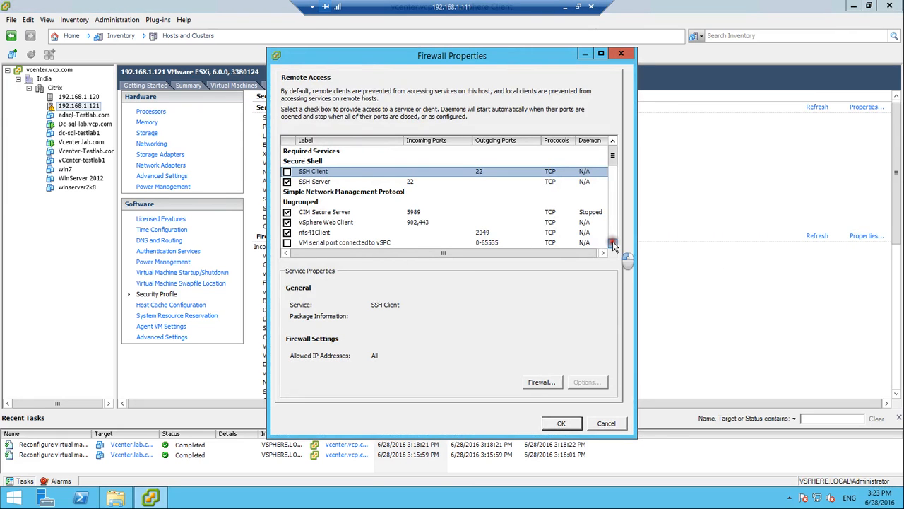
{"action": "left_click_drag", "start_coordinate": [612, 243], "coordinate": [612, 243]}
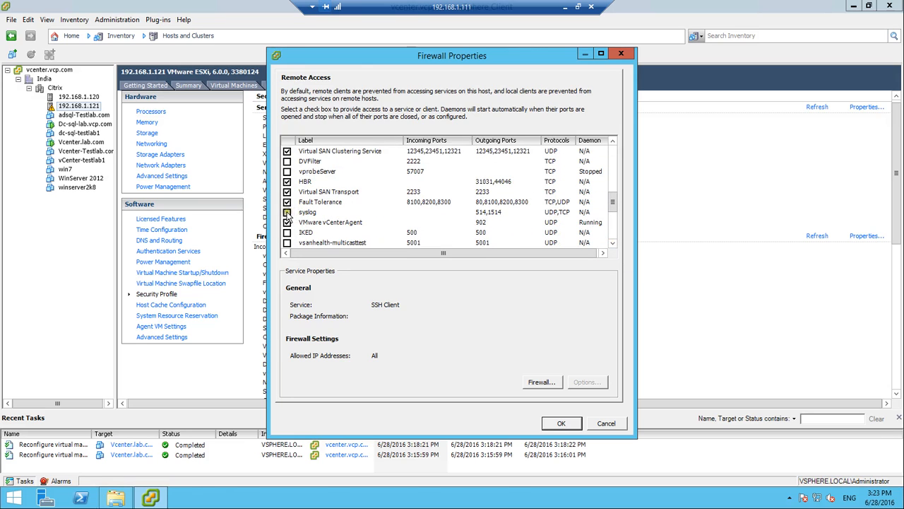
{"action": "left_click", "coordinate": [287, 212]}
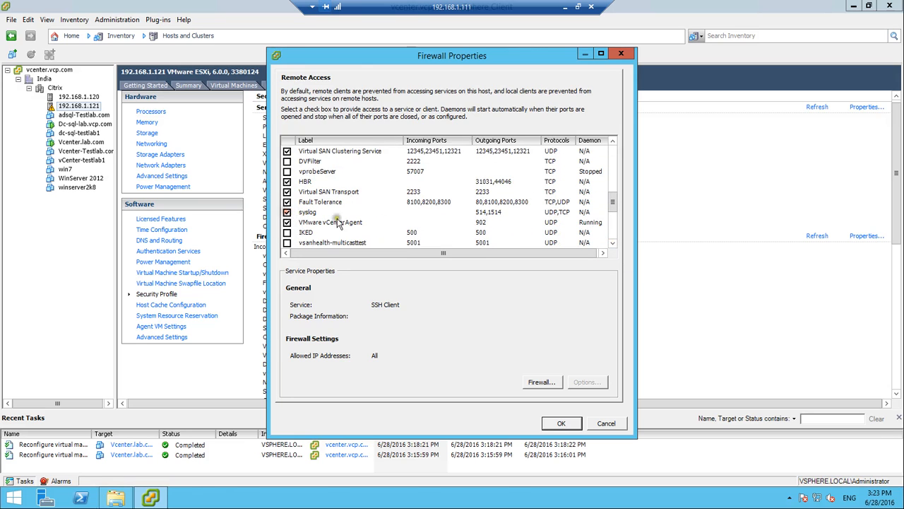
{"action": "left_click", "coordinate": [486, 211]}
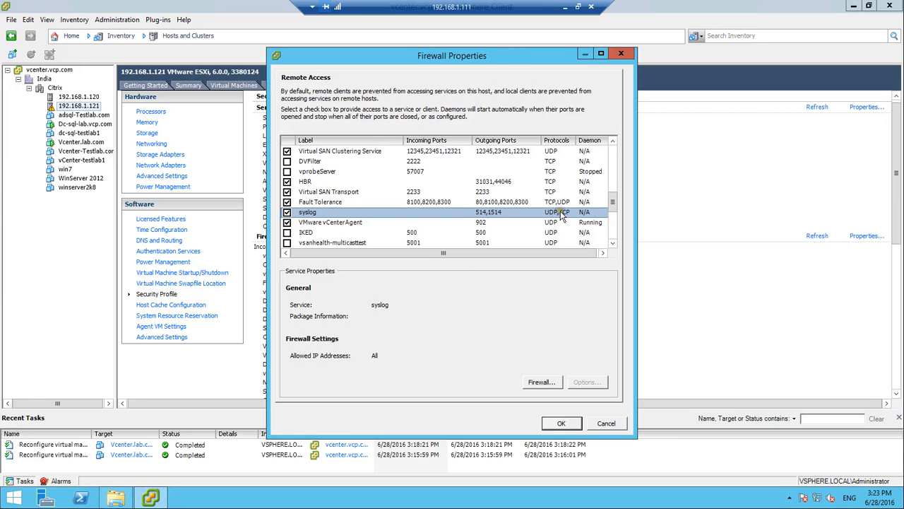
{"action": "left_click", "coordinate": [562, 423]}
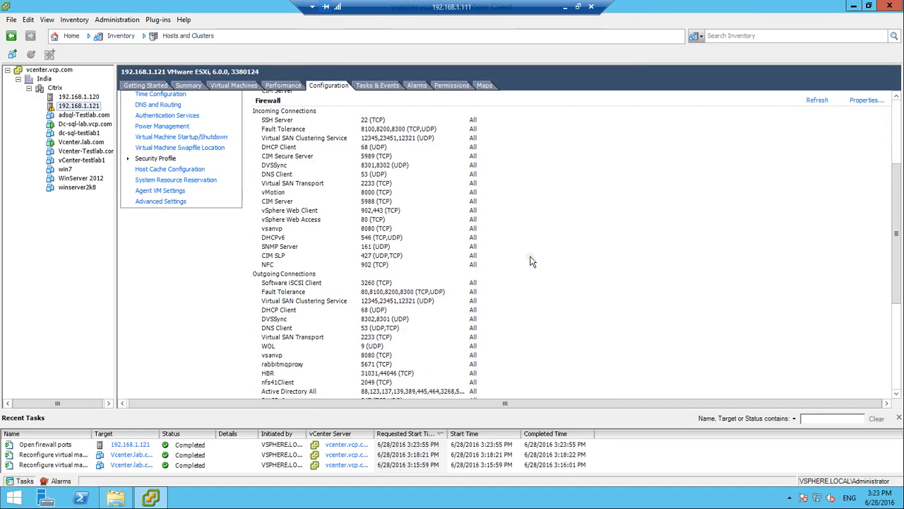
Refresh the host's firewall view and open its Advanced Settings dialog with the Syslog category
{"action": "left_click", "coordinate": [815, 236]}
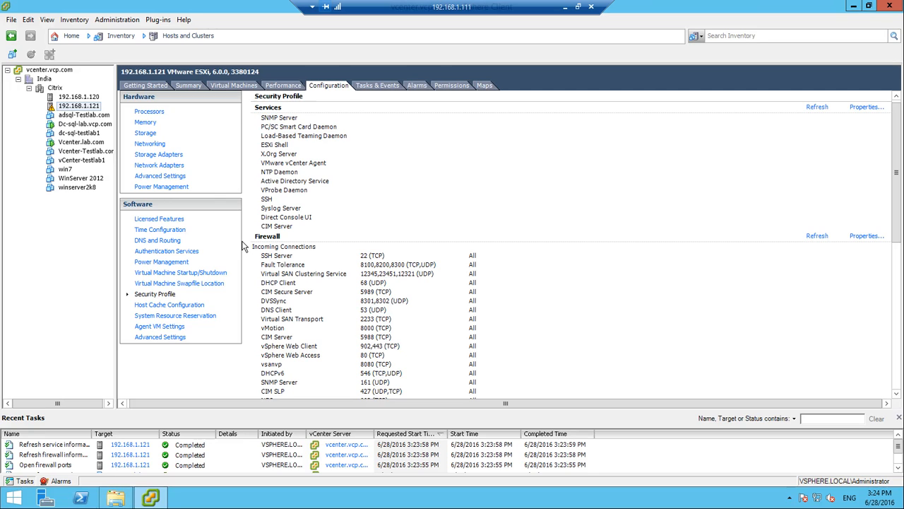
{"action": "left_click", "coordinate": [159, 338]}
Under Syslog > global, set Syslog.global.logHost on host 192.168.1.121 to vcenter.vcp.com and save it
{"action": "left_click_drag", "start_coordinate": [334, 283], "coordinate": [335, 346]}
{"action": "left_click", "coordinate": [260, 314]}
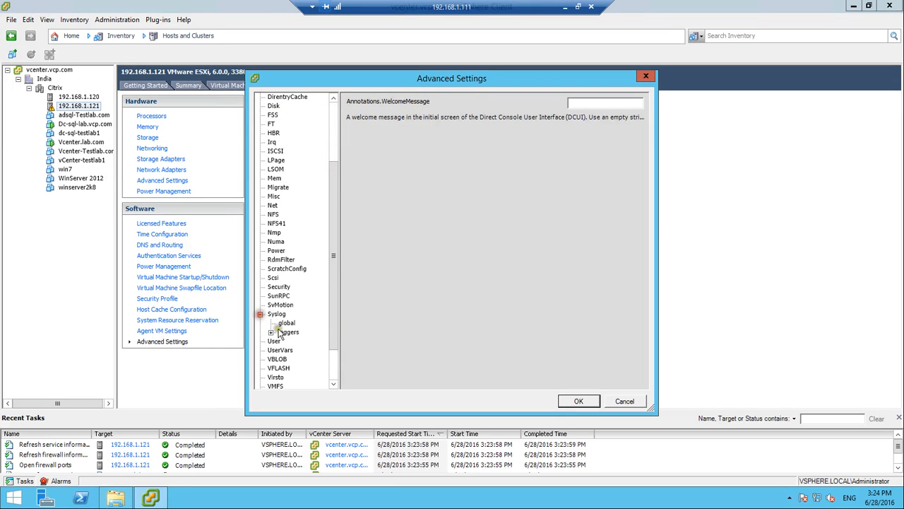
{"action": "left_click", "coordinate": [288, 323]}
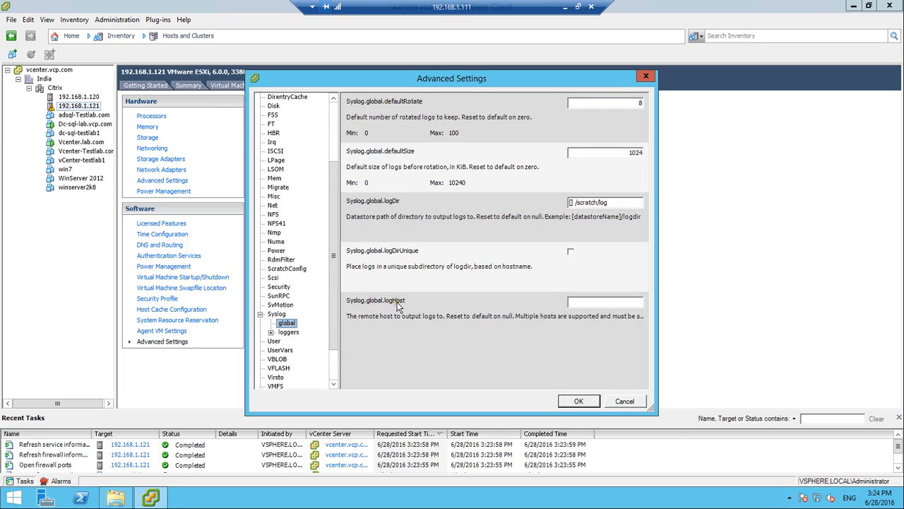
{"action": "left_click", "coordinate": [594, 302]}
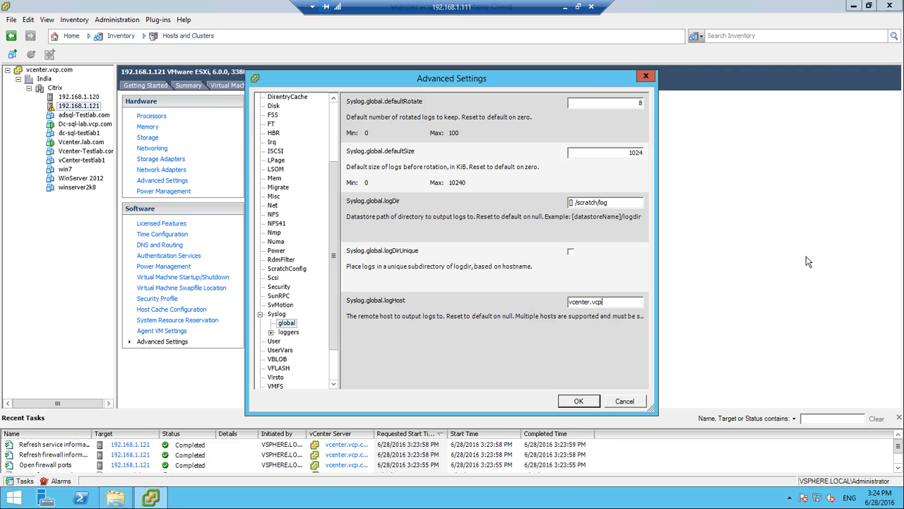
{"action": "type", "text": "vcenter.vcp.com"}
{"action": "left_click", "coordinate": [579, 401]}
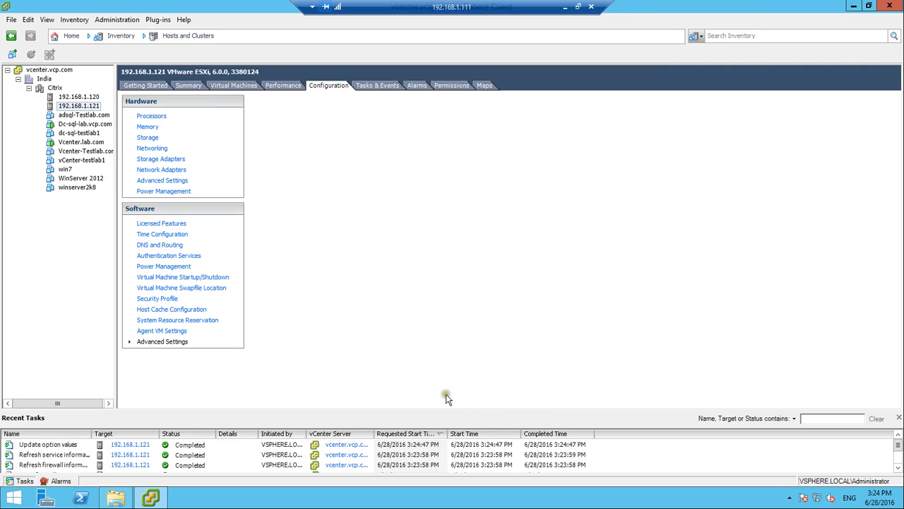
Restart the Syslog Server service from the host's Security Profile services properties
{"action": "left_click", "coordinate": [169, 298]}
{"action": "left_click", "coordinate": [866, 107]}
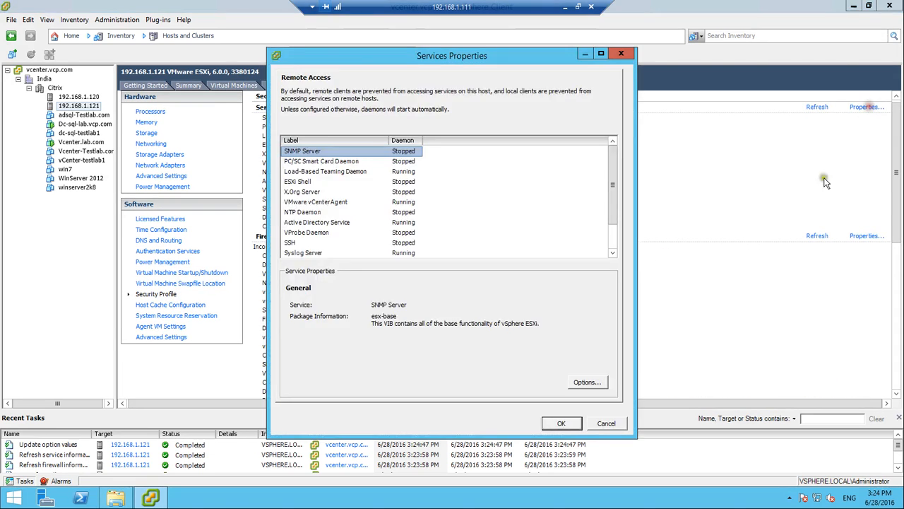
{"action": "left_click", "coordinate": [309, 243]}
{"action": "left_click", "coordinate": [315, 253]}
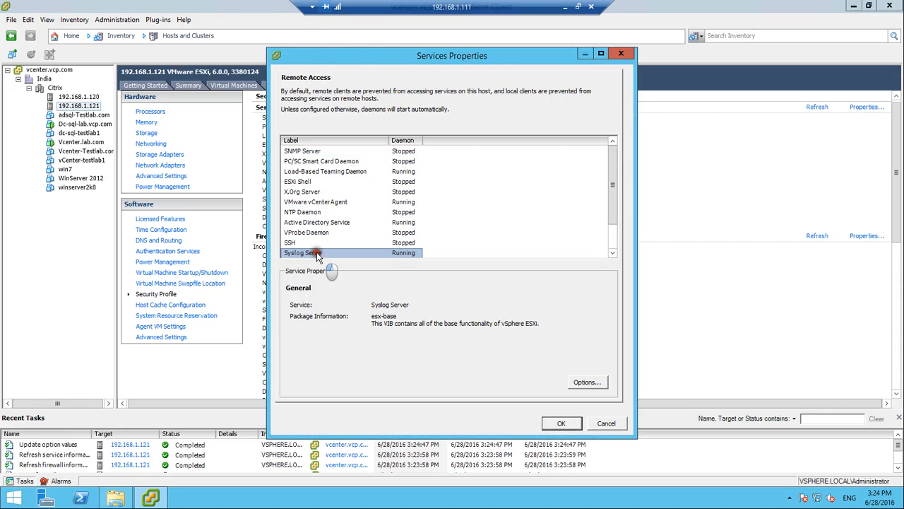
{"action": "left_click", "coordinate": [590, 383]}
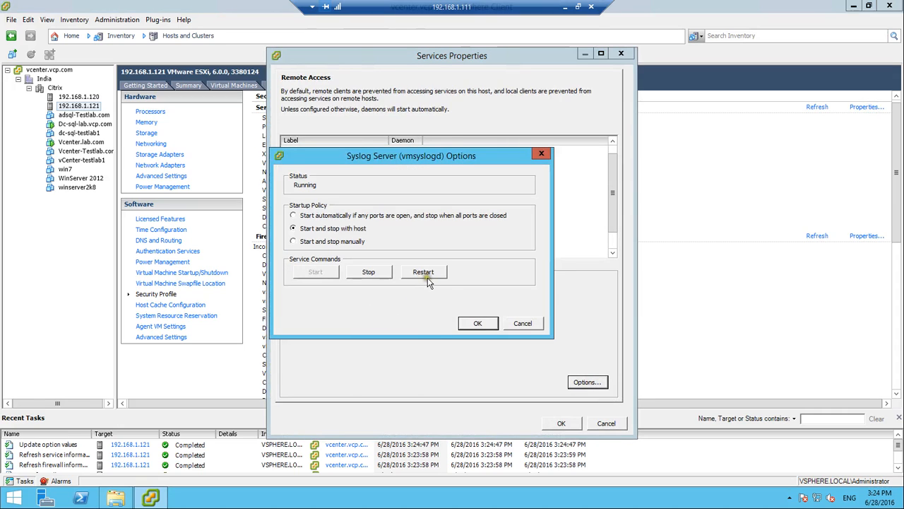
{"action": "left_click", "coordinate": [428, 273]}
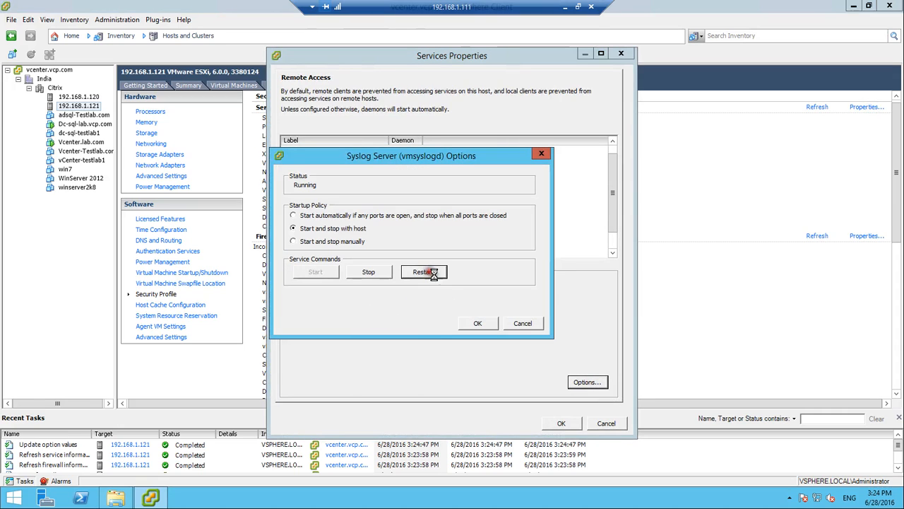
{"action": "left_click", "coordinate": [478, 323]}
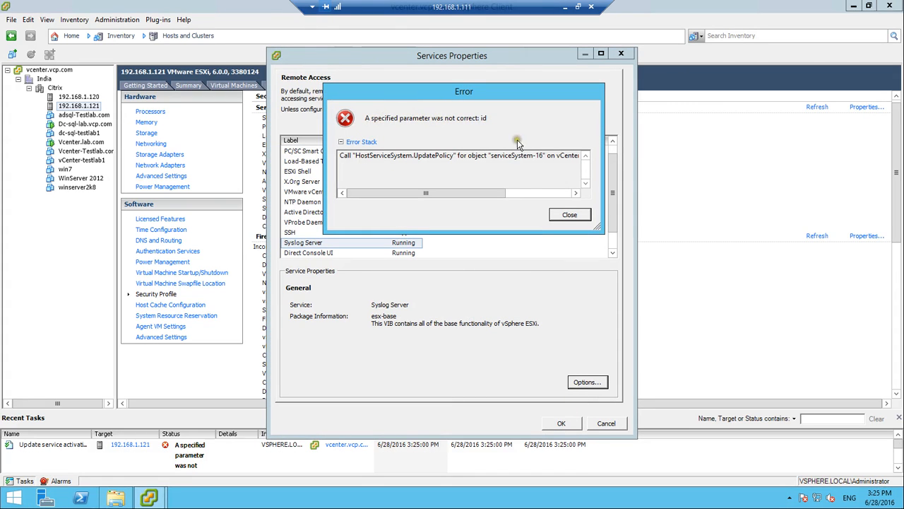
Dismiss the parameter error and close the Services Properties dialog
{"action": "left_click_drag", "start_coordinate": [484, 196], "coordinate": [559, 195]}
{"action": "left_click", "coordinate": [572, 214]}
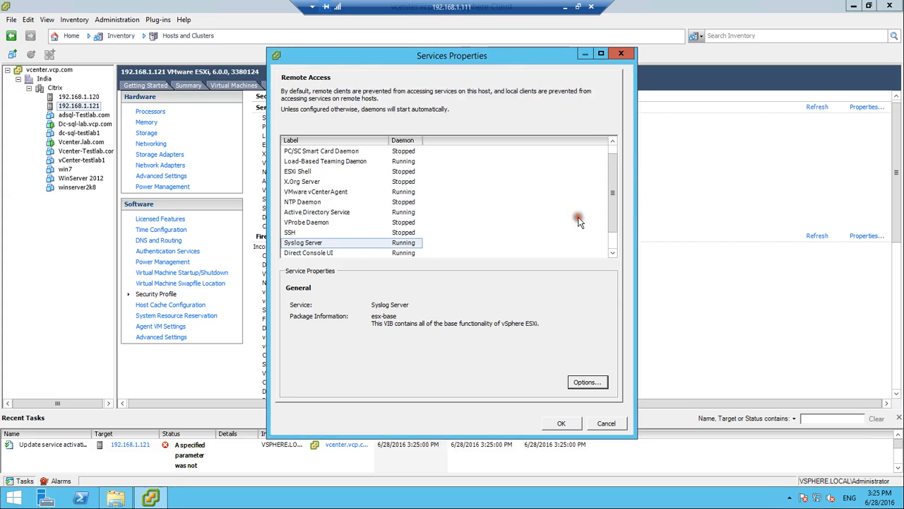
{"action": "left_click", "coordinate": [564, 424]}
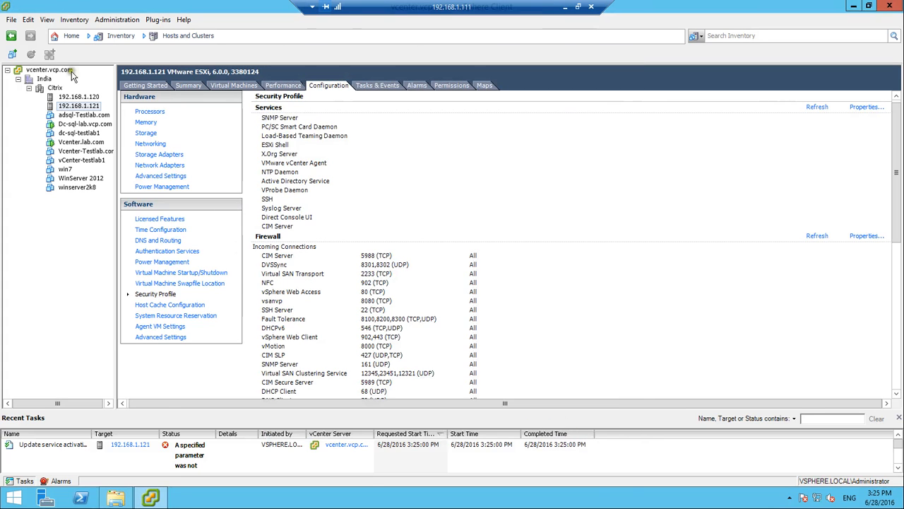
Check the Network Syslog Collector from Home, then close the vSphere Client
{"action": "left_click", "coordinate": [69, 35]}
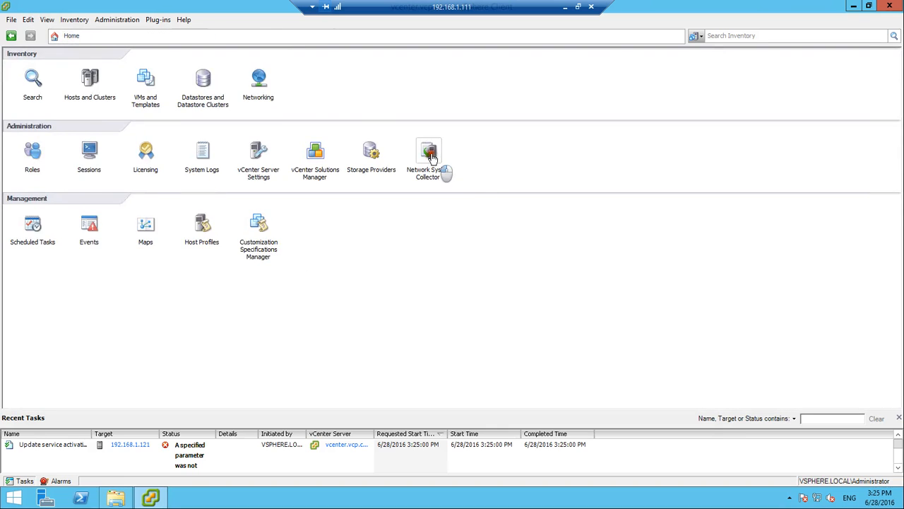
{"action": "left_click", "coordinate": [444, 170]}
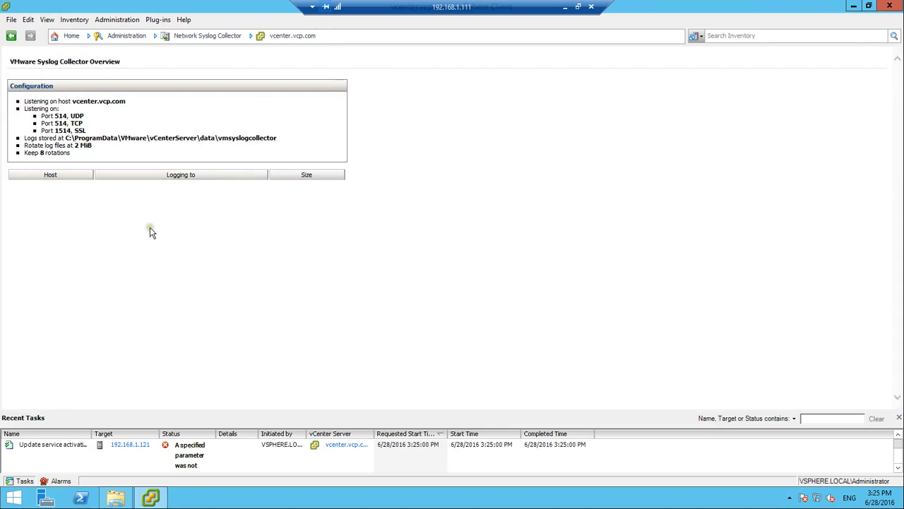
{"action": "left_click", "coordinate": [898, 4]}
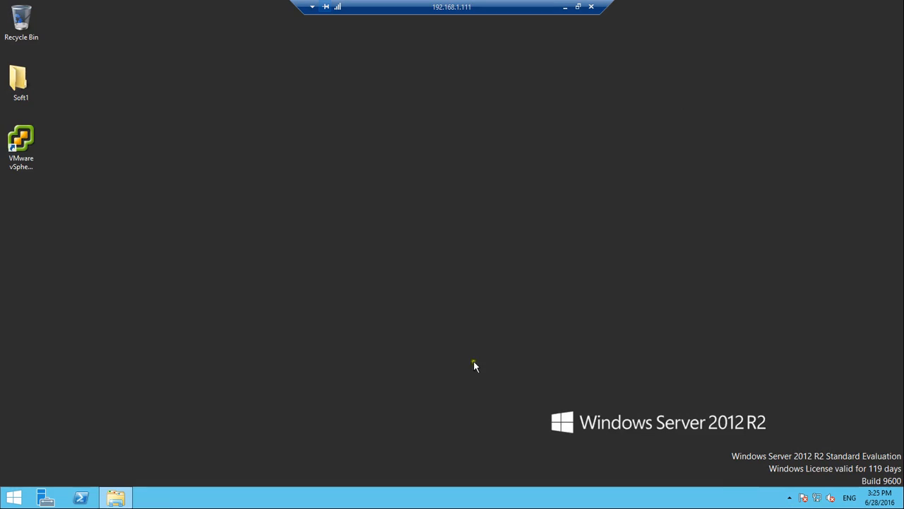
Relaunch vSphere Client, log in with the administrator credentials, and ignore the certificate warning
{"action": "double_click", "coordinate": [20, 141]}
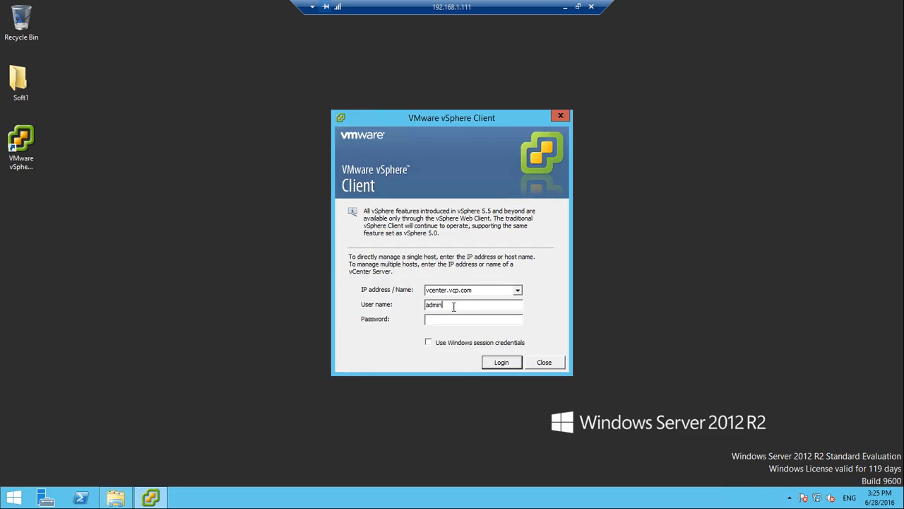
{"action": "type", "text": "administrator@vsphere.local"}
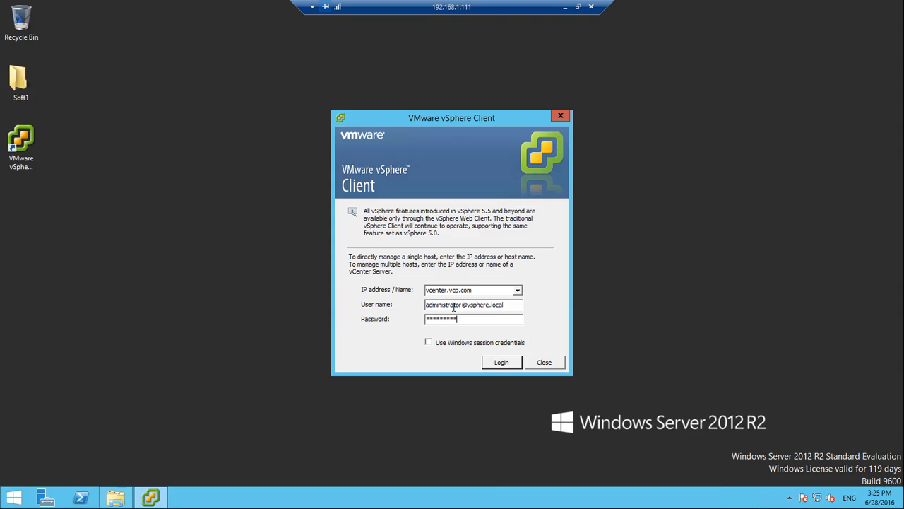
{"action": "key", "text": "Return"}
{"action": "left_click", "coordinate": [479, 280]}
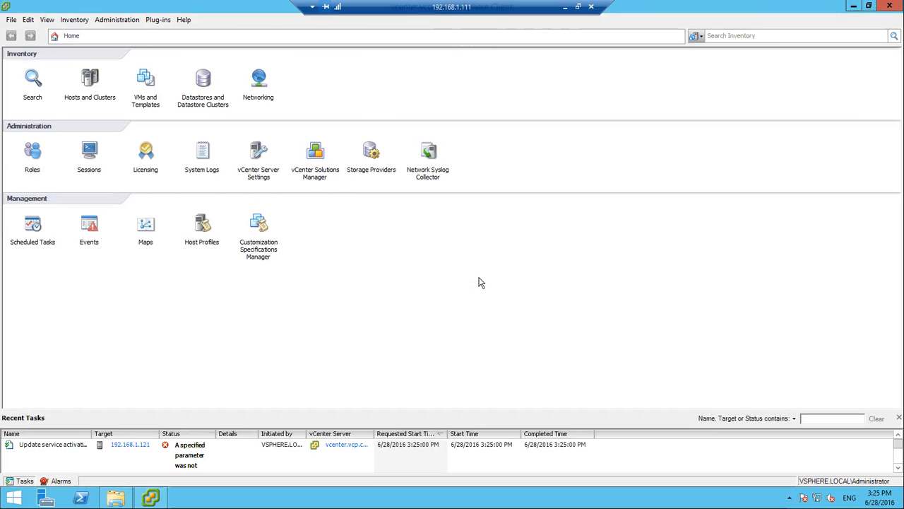
Open the Syslog Collector overview and the Esxi2.domain.name syslog file in Notepad
{"action": "left_click", "coordinate": [428, 154]}
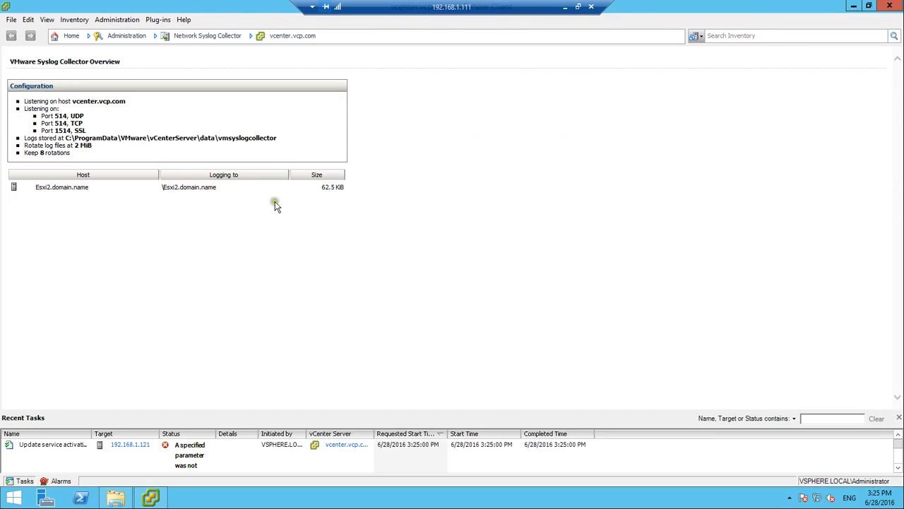
{"action": "left_click", "coordinate": [120, 498]}
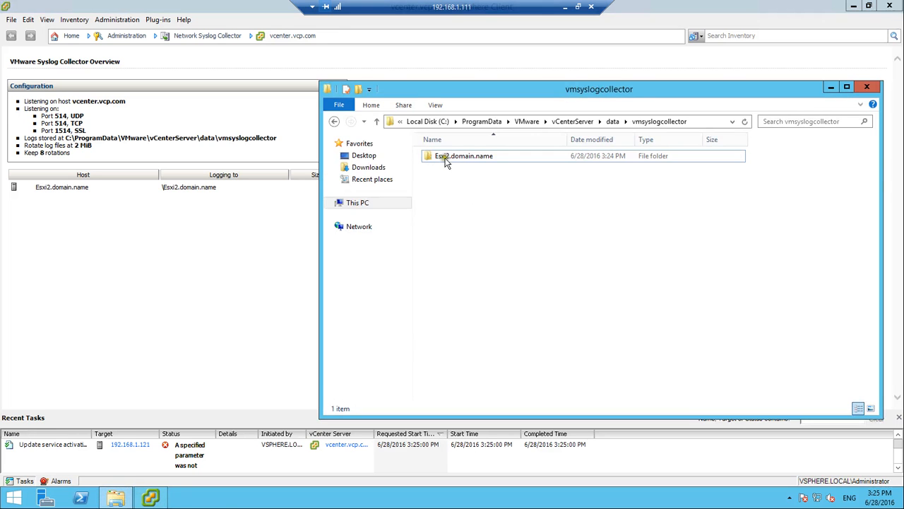
{"action": "double_click", "coordinate": [491, 157]}
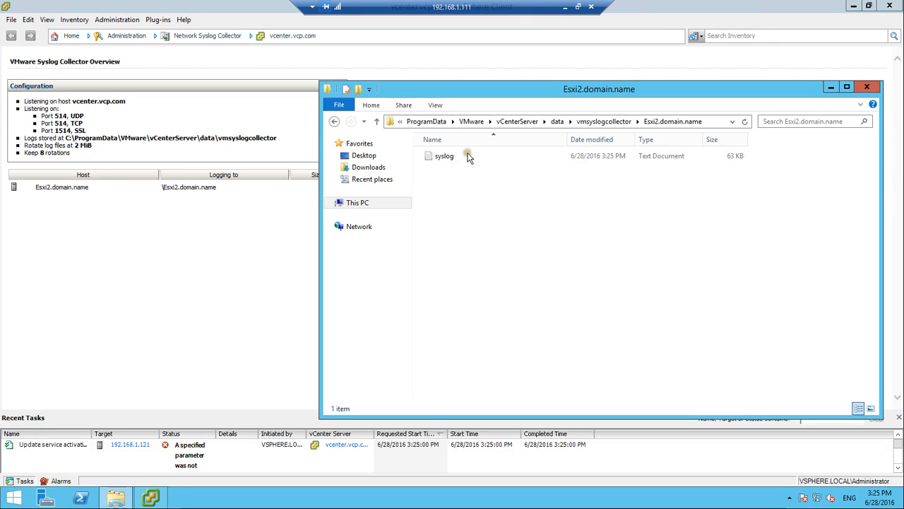
{"action": "double_click", "coordinate": [479, 159]}
Scroll through the received log entries, then close Notepad and the log folder window
{"action": "scroll", "coordinate": [452, 178], "scroll_direction": "down", "scroll_amount": 10}
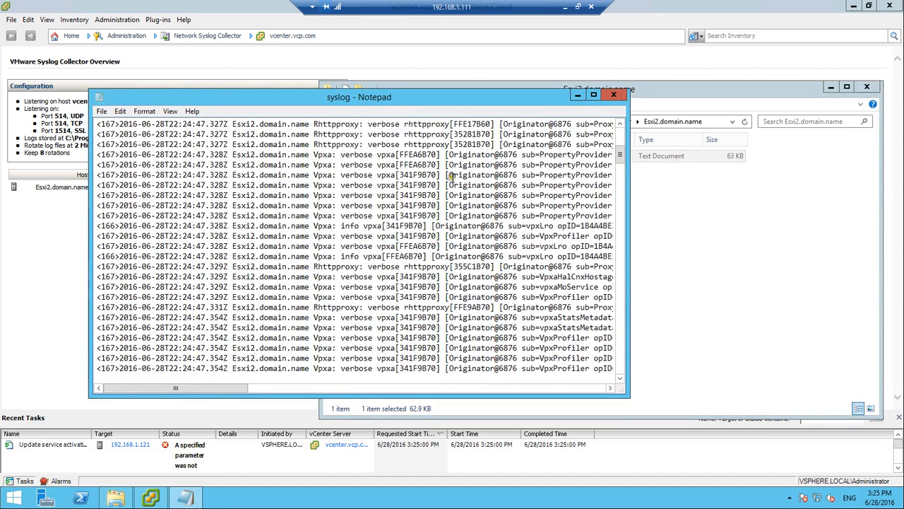
{"action": "scroll", "coordinate": [452, 178], "scroll_direction": "down", "scroll_amount": 6}
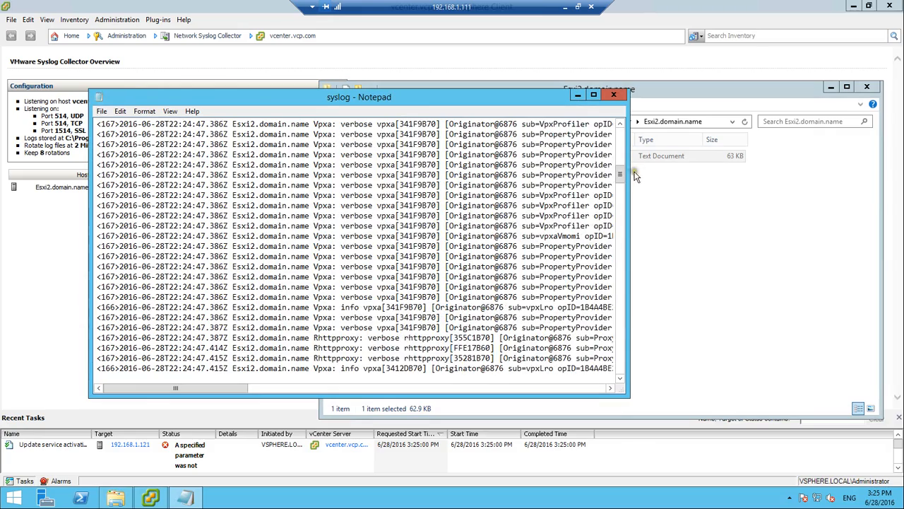
{"action": "left_click_drag", "start_coordinate": [620, 171], "coordinate": [609, 407]}
{"action": "left_click", "coordinate": [613, 94]}
{"action": "left_click", "coordinate": [866, 86]}
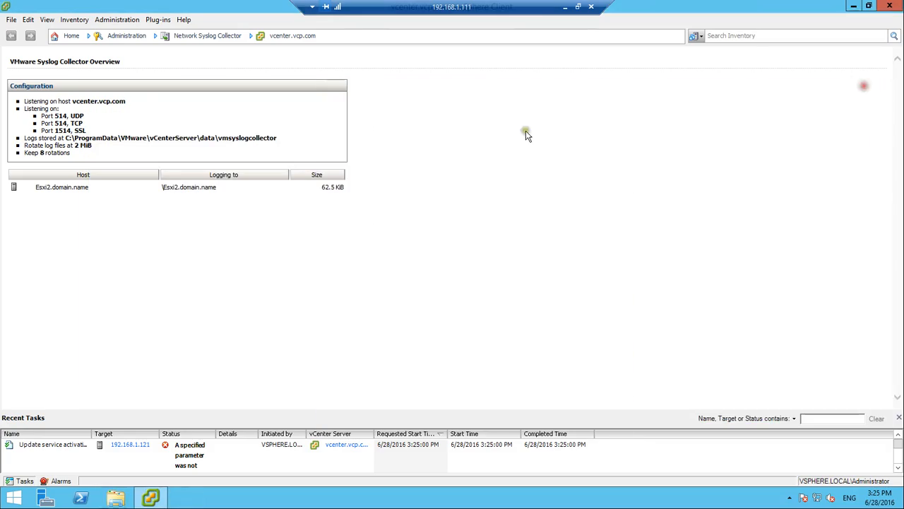
Go to host 192.168.1.120's Configuration > Security Profile in Hosts and Clusters
{"action": "left_click", "coordinate": [68, 36]}
{"action": "left_click", "coordinate": [86, 78]}
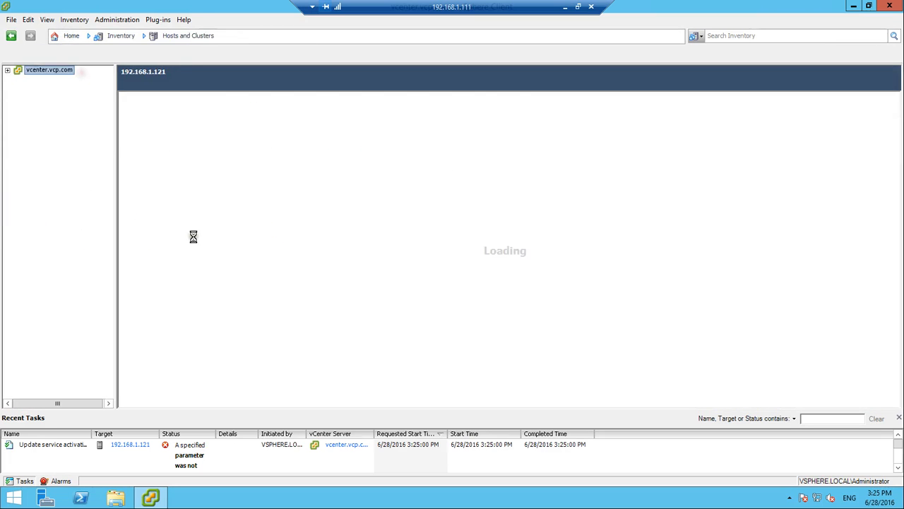
{"action": "left_click", "coordinate": [88, 96]}
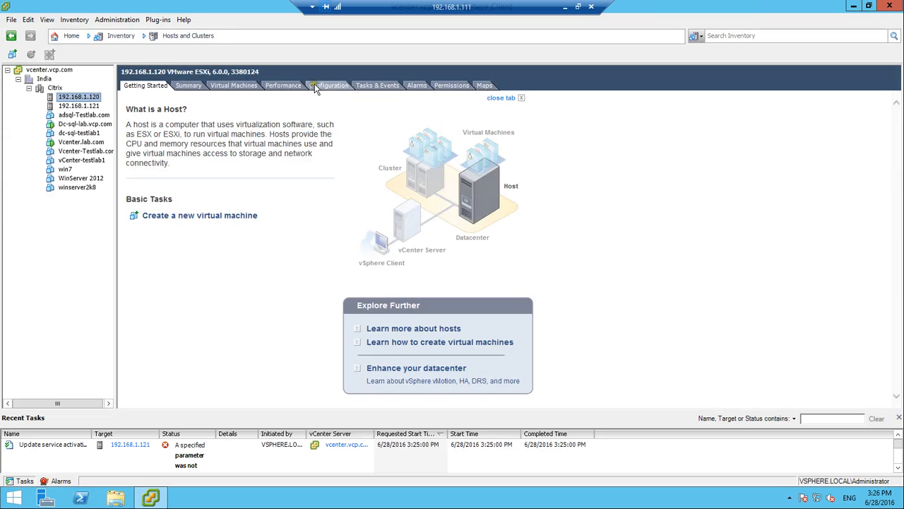
{"action": "left_click", "coordinate": [336, 84]}
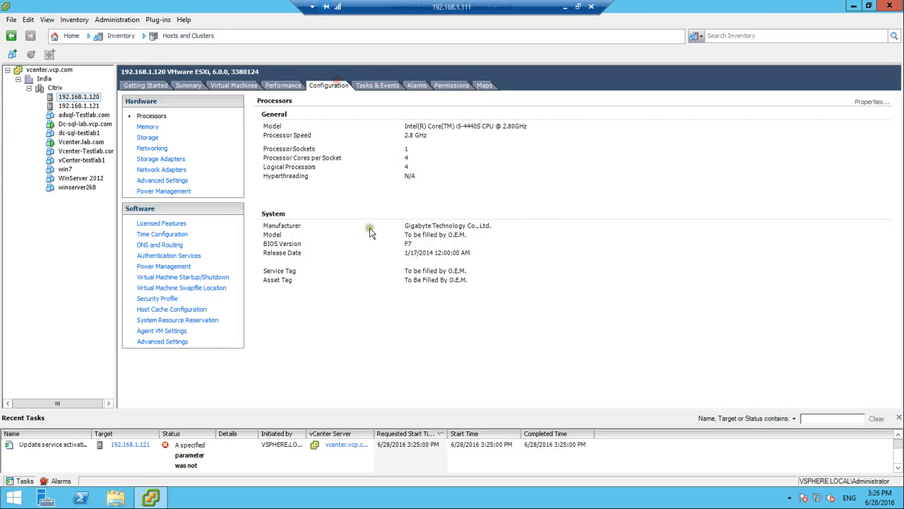
{"action": "left_click", "coordinate": [169, 299]}
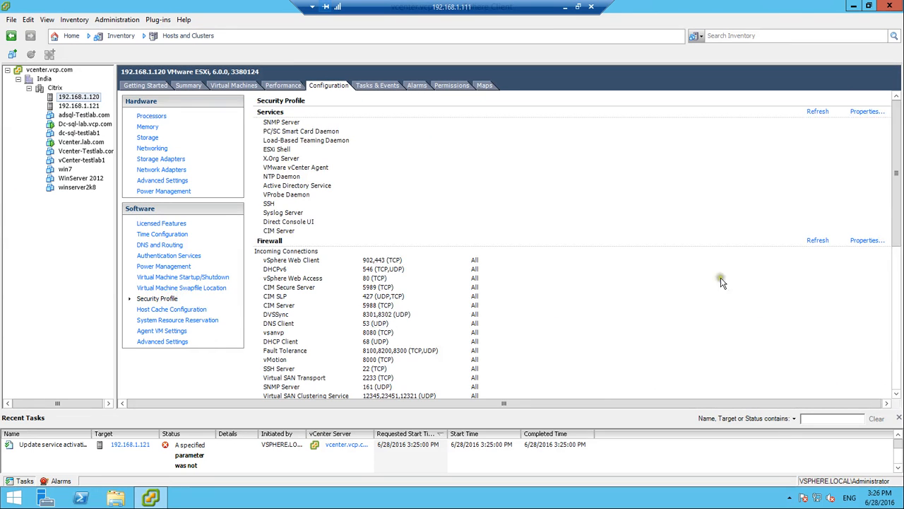
{"action": "scroll", "coordinate": [452, 219], "scroll_direction": "down", "scroll_amount": 5}
{"action": "scroll", "coordinate": [424, 218], "scroll_direction": "up", "scroll_amount": 5}
Apply the host's firewall port changes in Firewall Properties
{"action": "left_click", "coordinate": [868, 240]}
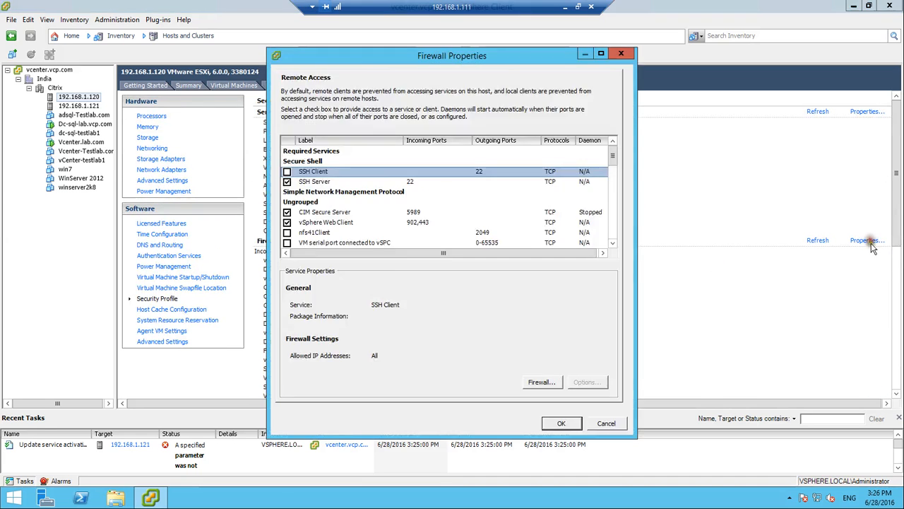
{"action": "scroll", "coordinate": [363, 209], "scroll_direction": "down", "scroll_amount": 3}
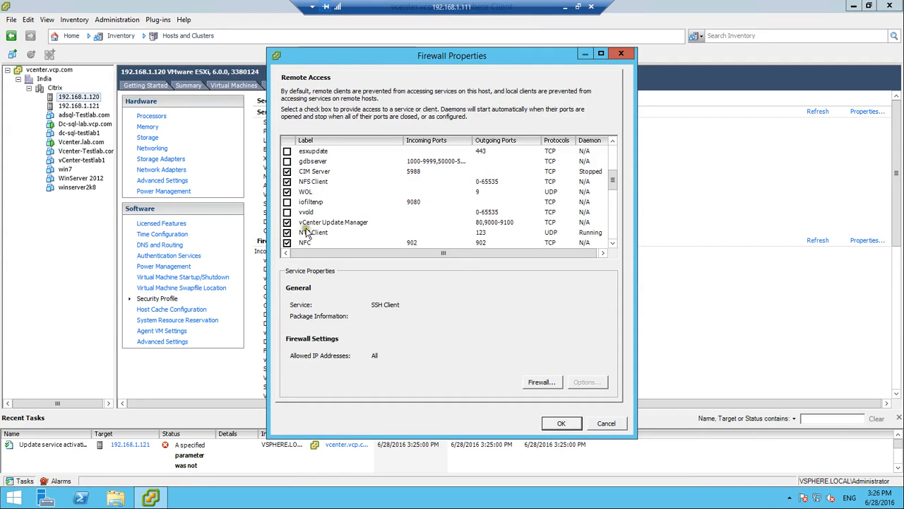
{"action": "scroll", "coordinate": [305, 225], "scroll_direction": "down", "scroll_amount": 3}
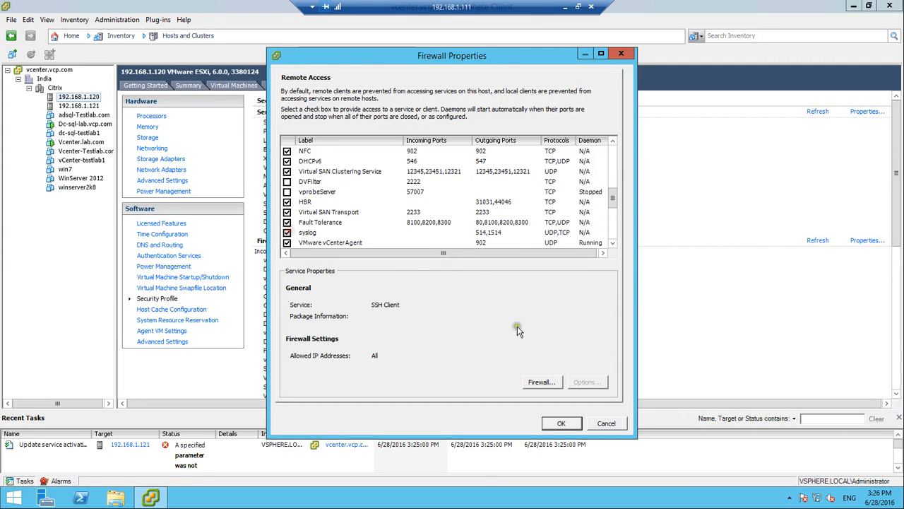
{"action": "left_click", "coordinate": [561, 424]}
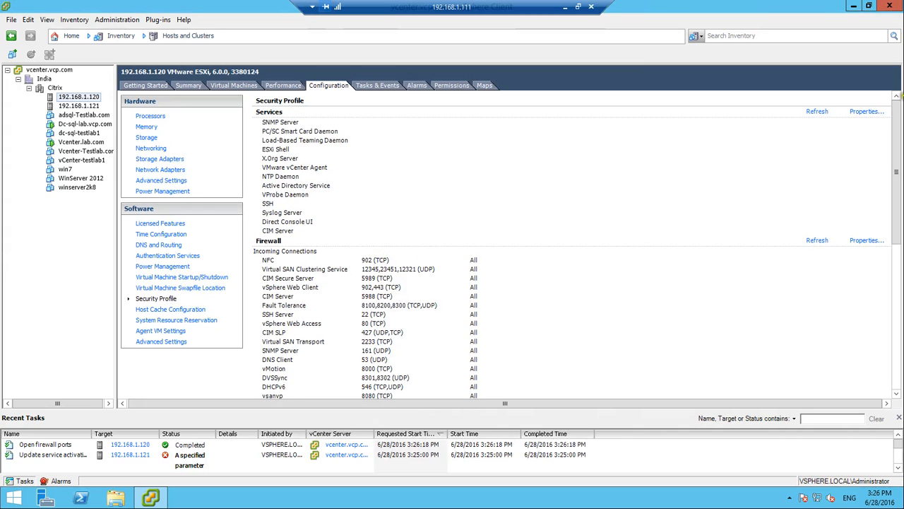
Start SSH now and set it to start and stop with the host
{"action": "left_click", "coordinate": [864, 112]}
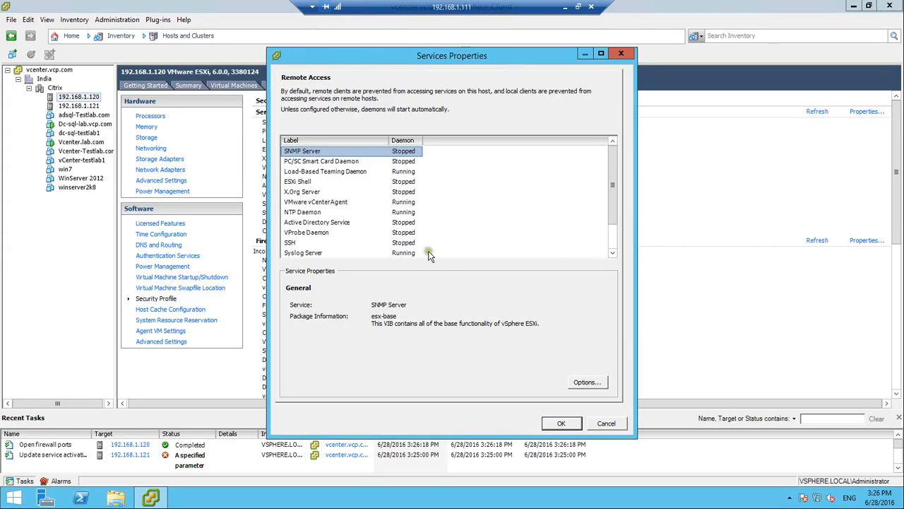
{"action": "left_click", "coordinate": [325, 243]}
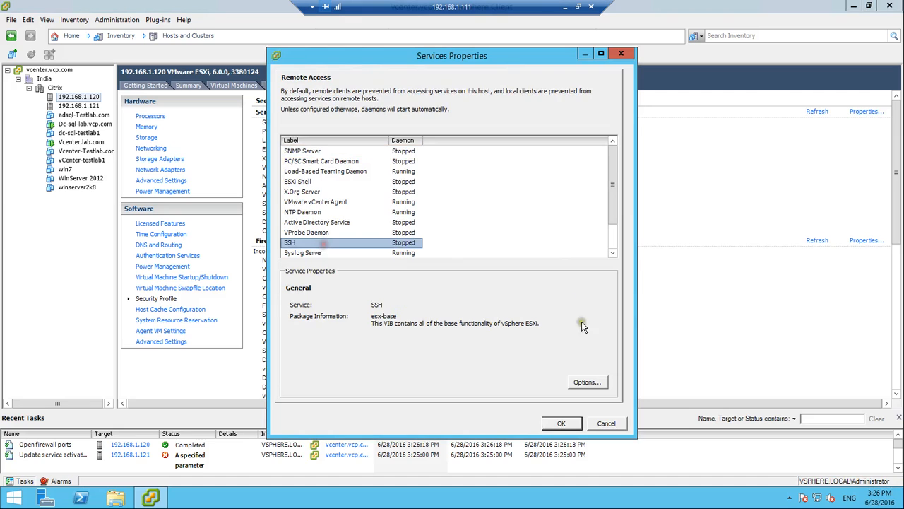
{"action": "left_click", "coordinate": [587, 383]}
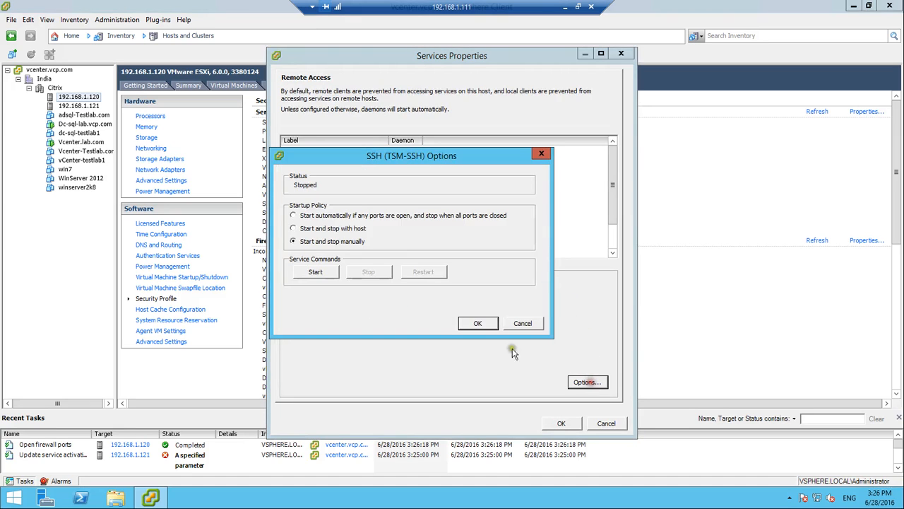
{"action": "left_click", "coordinate": [322, 233]}
{"action": "left_click", "coordinate": [315, 272]}
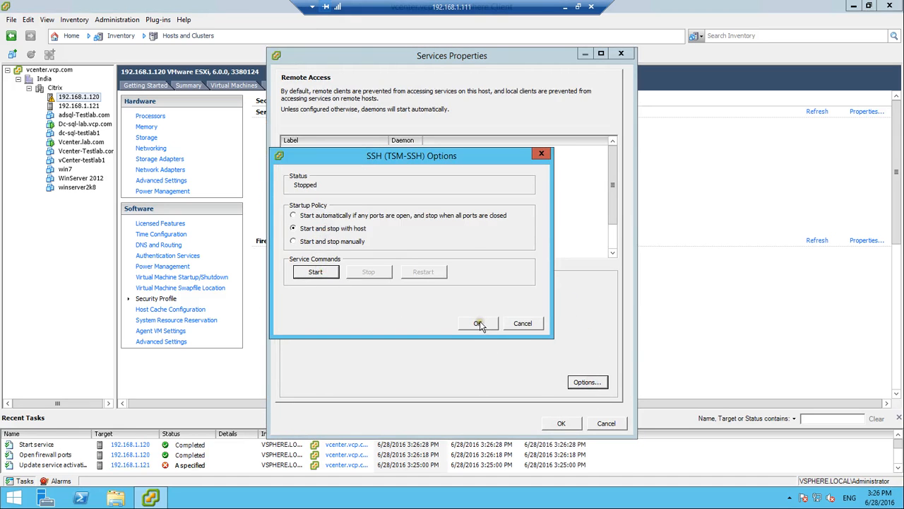
{"action": "left_click", "coordinate": [479, 323]}
{"action": "left_click", "coordinate": [561, 423]}
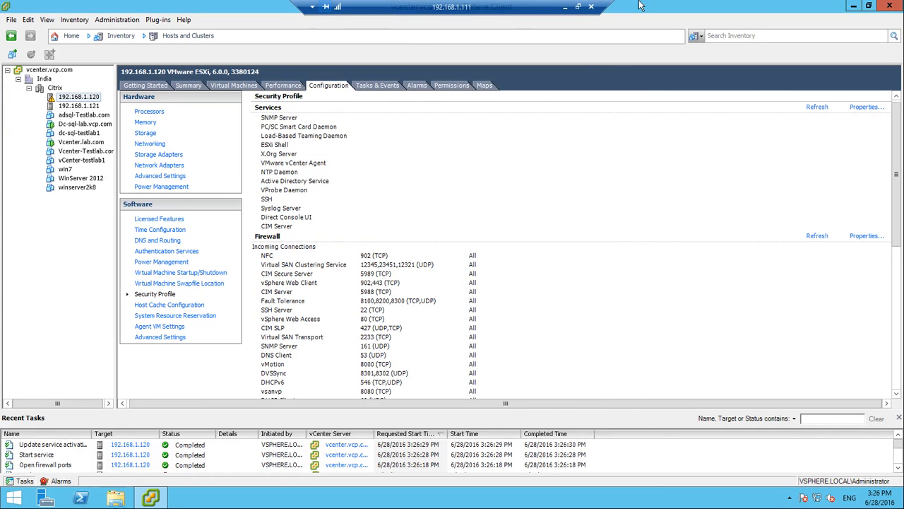
Minimize the remote desktop window and return the local vSphere Client to Home
{"action": "left_click", "coordinate": [566, 6]}
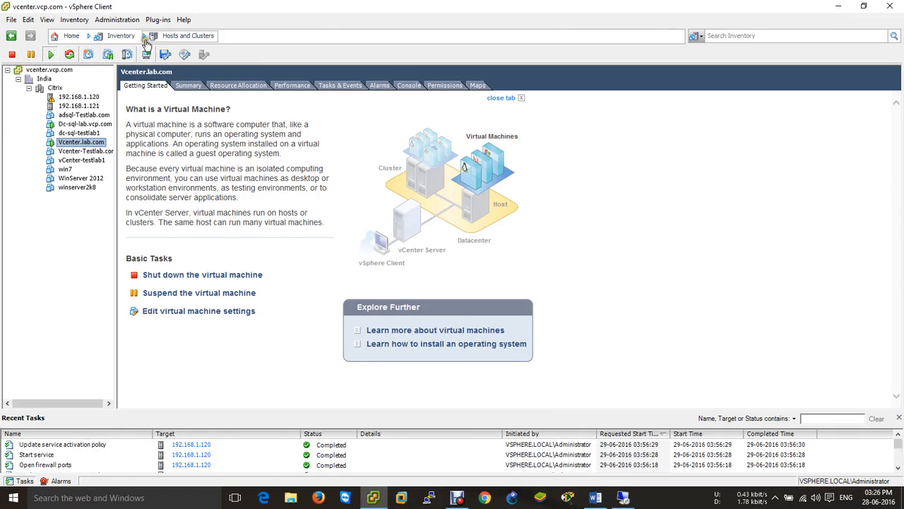
{"action": "left_click", "coordinate": [70, 35]}
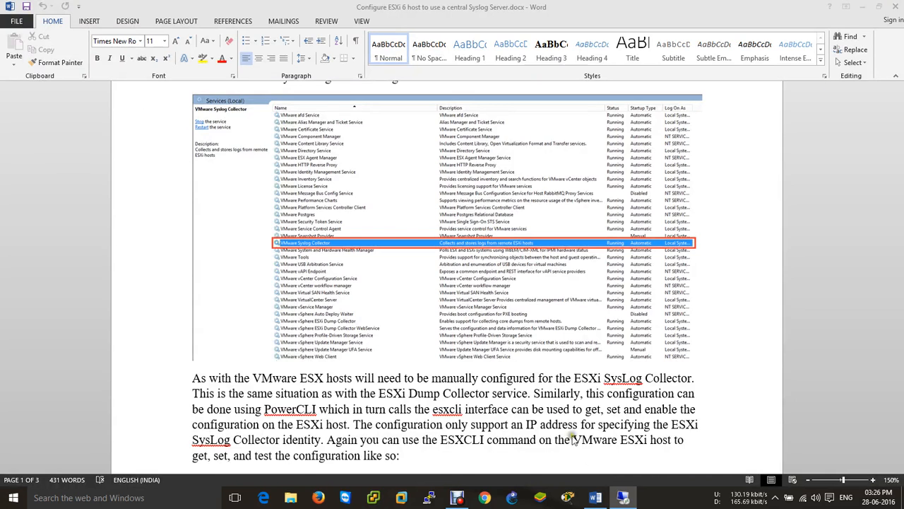
{"action": "scroll", "coordinate": [498, 370], "scroll_direction": "down", "scroll_amount": 5}
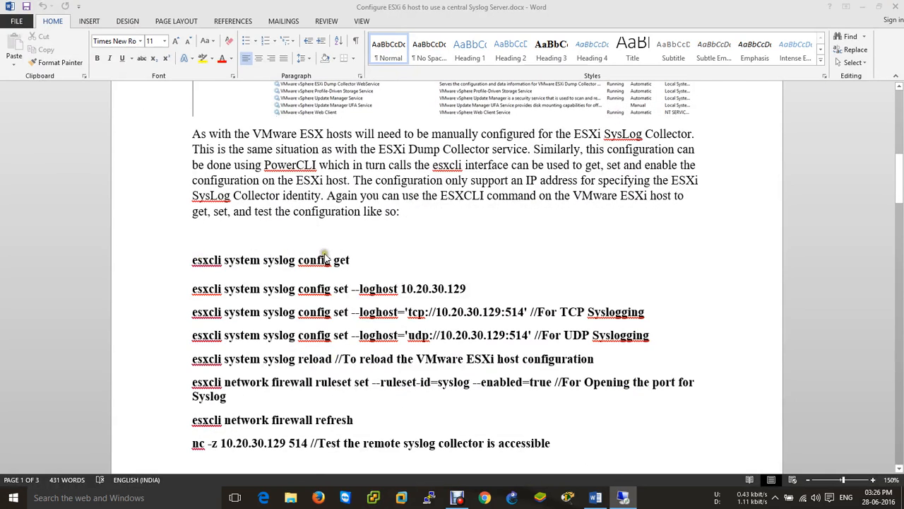
Attempt a PuTTY connection to 192.168.1.121 and close it after the connection refused error
{"action": "left_click", "coordinate": [429, 498]}
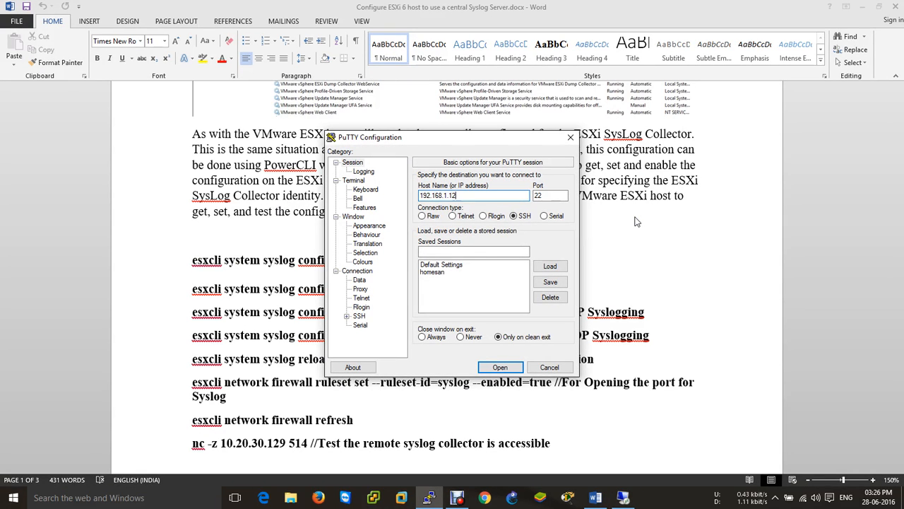
{"action": "key", "text": "Return"}
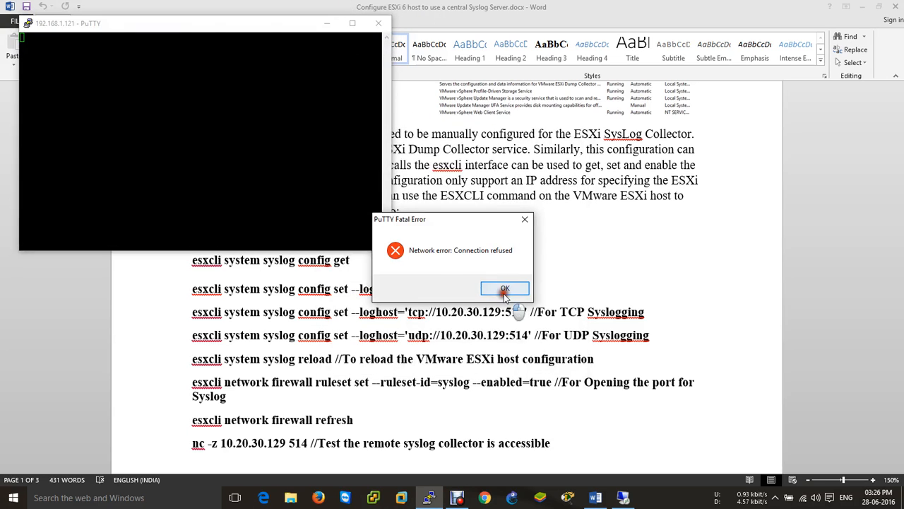
{"action": "left_click", "coordinate": [501, 289]}
{"action": "left_click", "coordinate": [379, 23]}
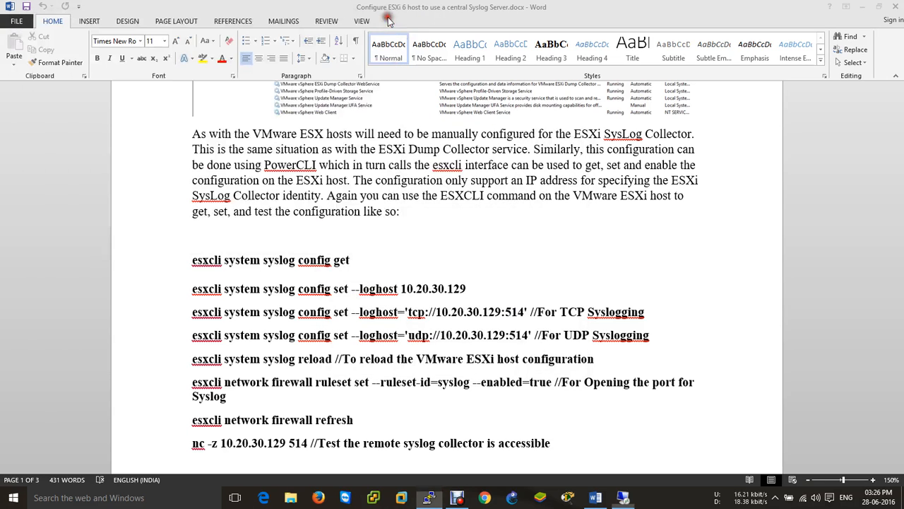
Connect PuTTY to 192.168.1.120 over SSH and log in as root
{"action": "left_click", "coordinate": [433, 498]}
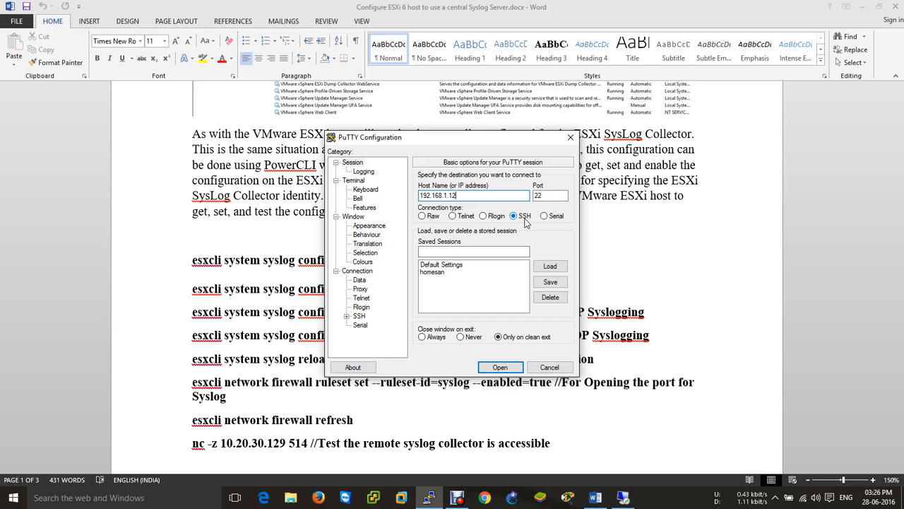
{"action": "key", "text": "Return"}
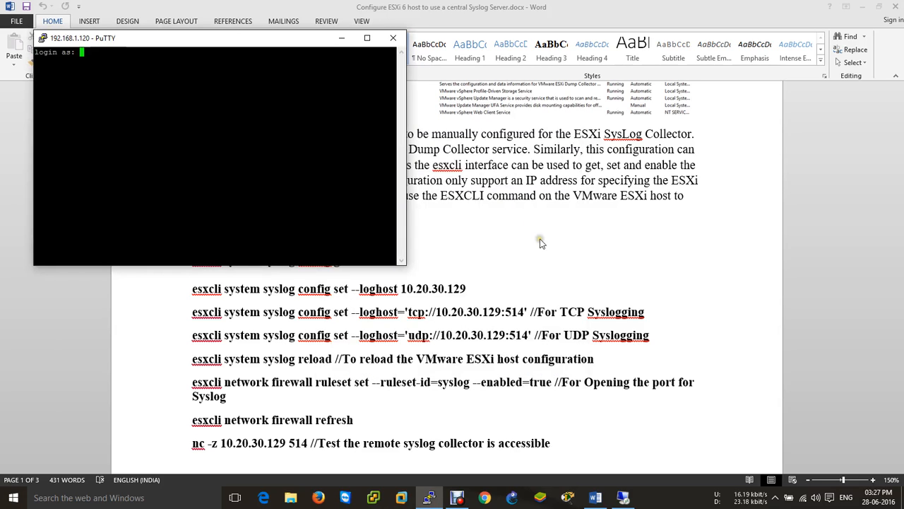
{"action": "type", "text": "root"}
{"action": "key", "text": "Return"}
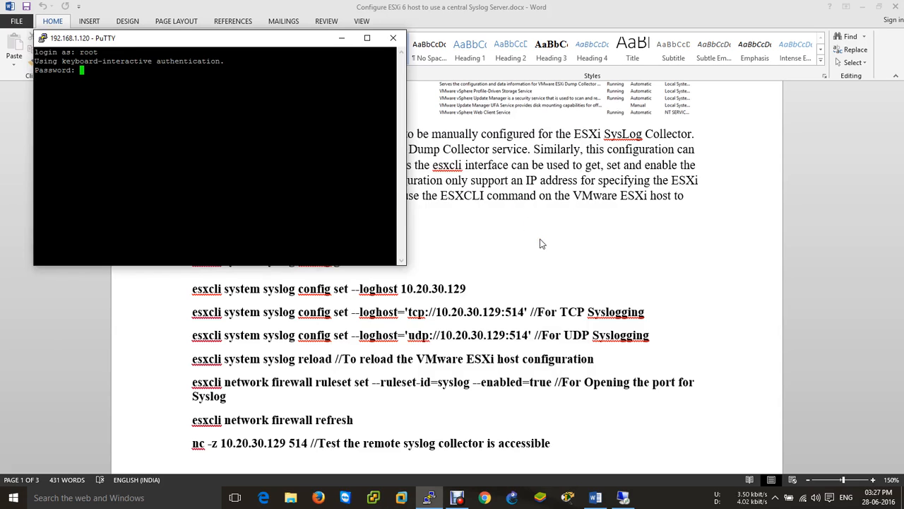
{"action": "key", "text": "Return"}
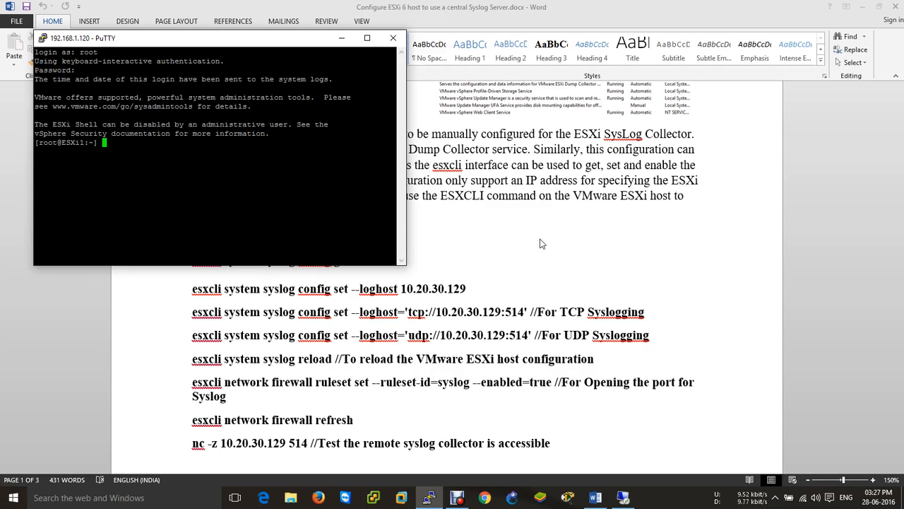
Resize the PuTTY terminal to a smaller window beside the guide
{"action": "left_click_drag", "start_coordinate": [286, 42], "coordinate": [385, 0]}
{"action": "left_click", "coordinate": [863, 6]}
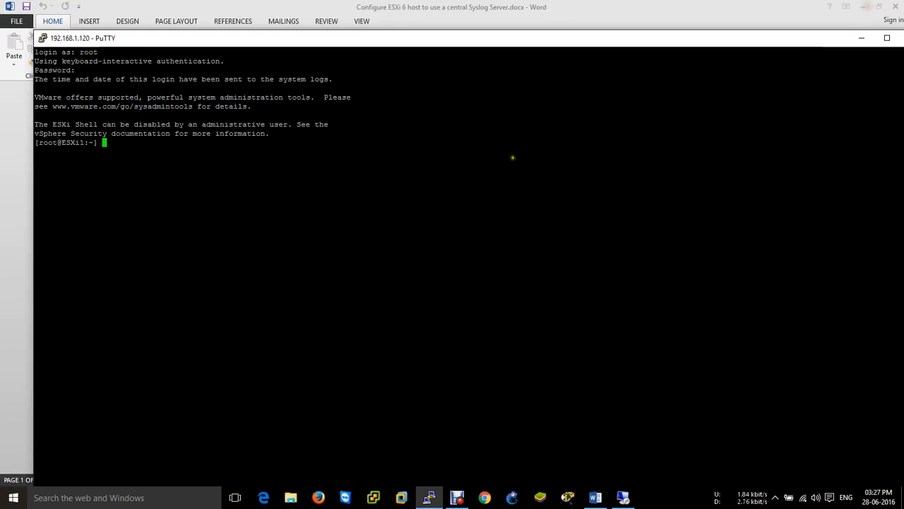
{"action": "left_click", "coordinate": [889, 37]}
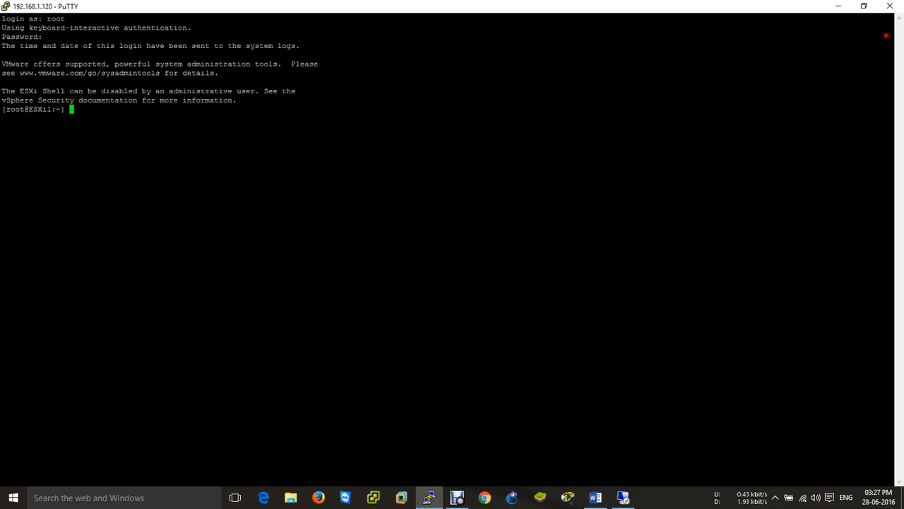
{"action": "left_click", "coordinate": [863, 5]}
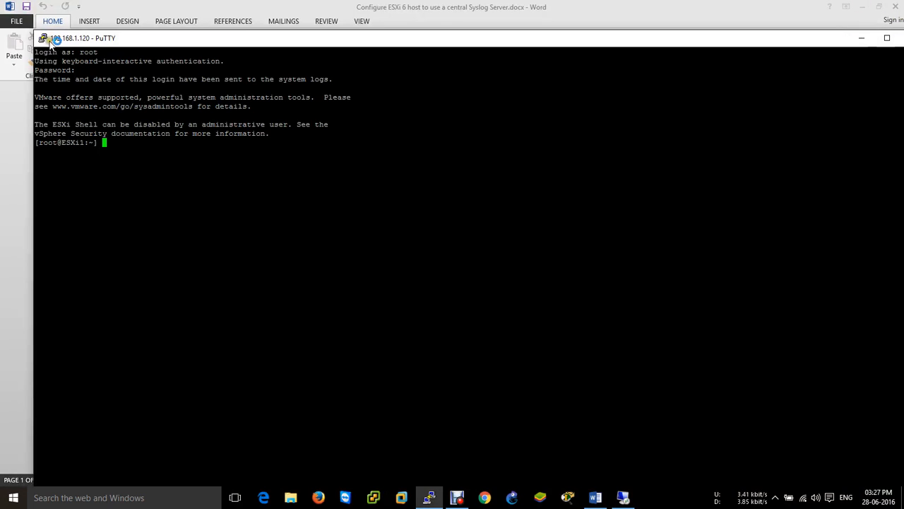
{"action": "left_click_drag", "start_coordinate": [37, 34], "coordinate": [453, 248]}
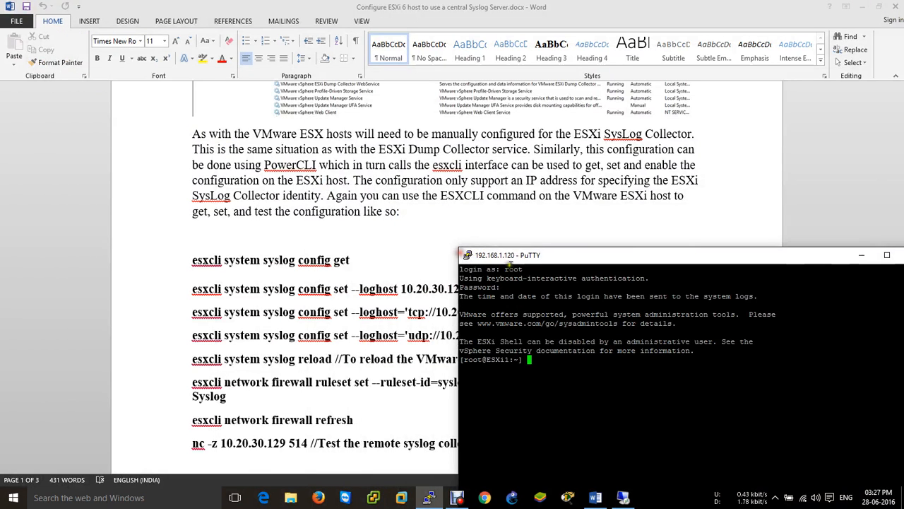
Show esxcli help for the system and system syslog namespaces
{"action": "left_click_drag", "start_coordinate": [516, 255], "coordinate": [549, 83]}
{"action": "key", "text": "Return"}
{"action": "key", "text": "Return"}
{"action": "key", "text": "Return"}
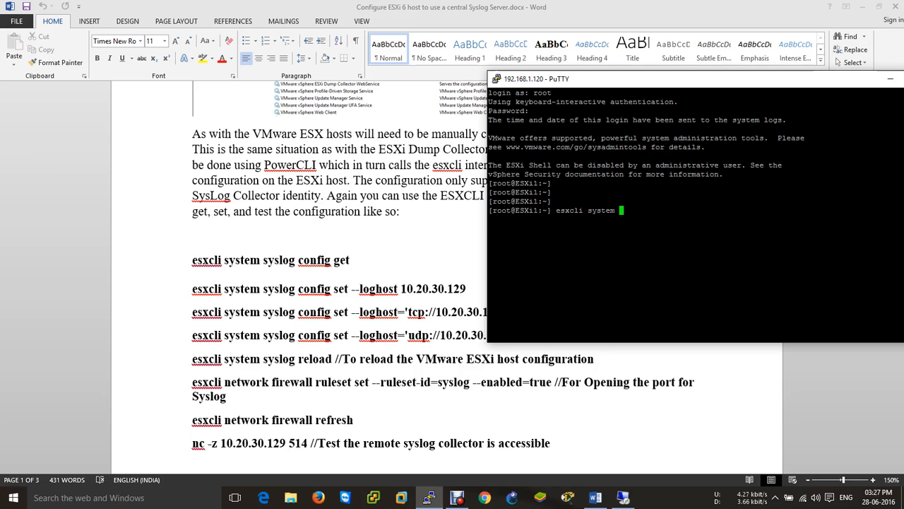
{"action": "type", "text": "esxcli system --h"}
{"action": "key", "text": "Return"}
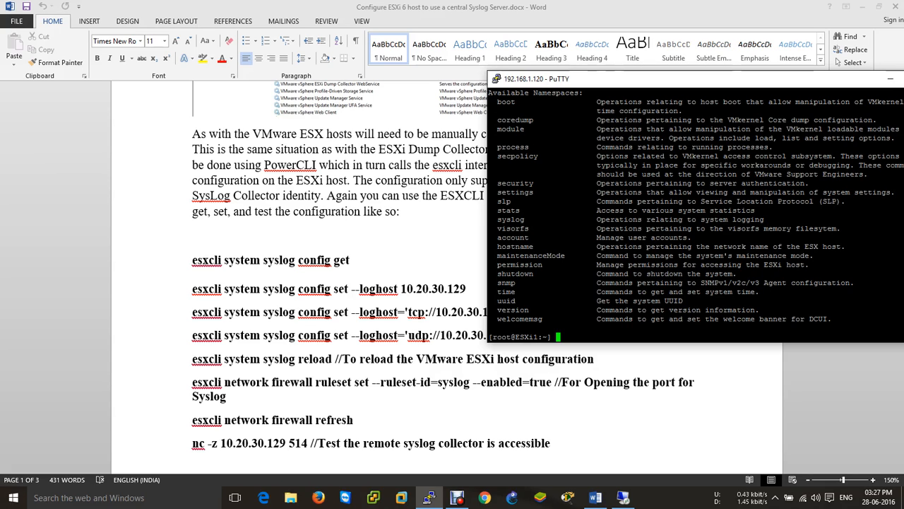
{"action": "key", "text": "Up"}
{"action": "key", "text": "BackSpace"}
{"action": "key", "text": "BackSpace"}
{"action": "key", "text": "BackSpace"}
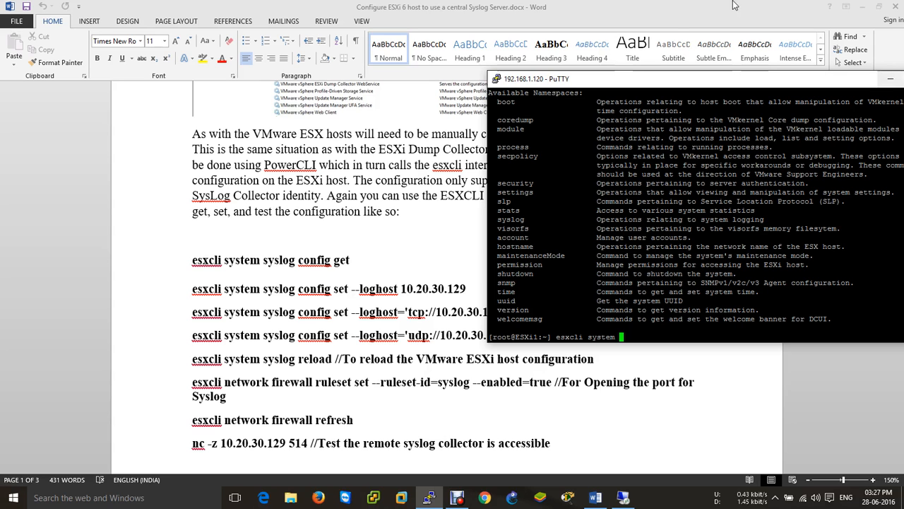
{"action": "left_click_drag", "start_coordinate": [676, 78], "coordinate": [542, 87]}
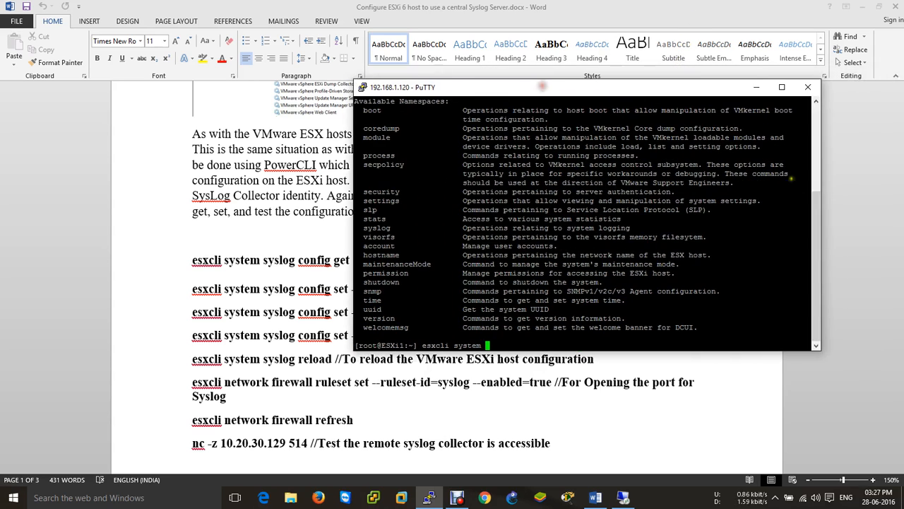
{"action": "left_click_drag", "start_coordinate": [812, 199], "coordinate": [819, 185]}
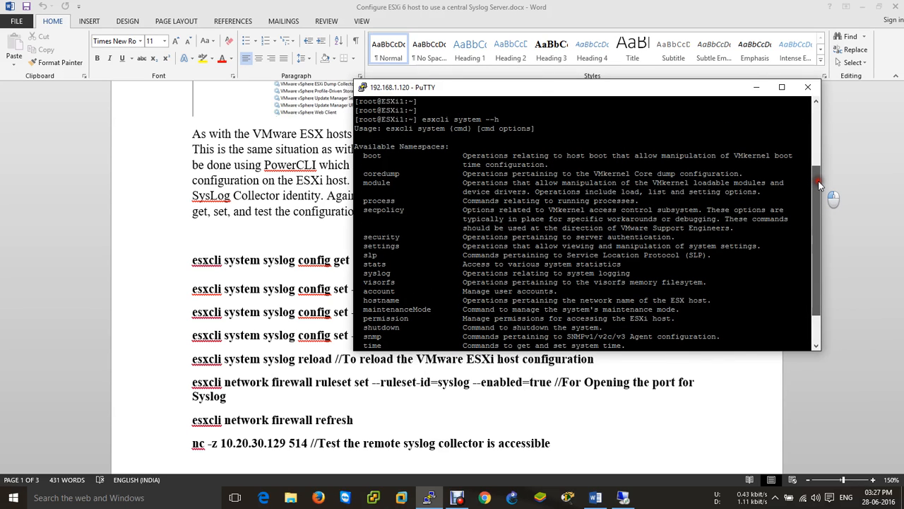
{"action": "left_click_drag", "start_coordinate": [819, 185], "coordinate": [819, 207]}
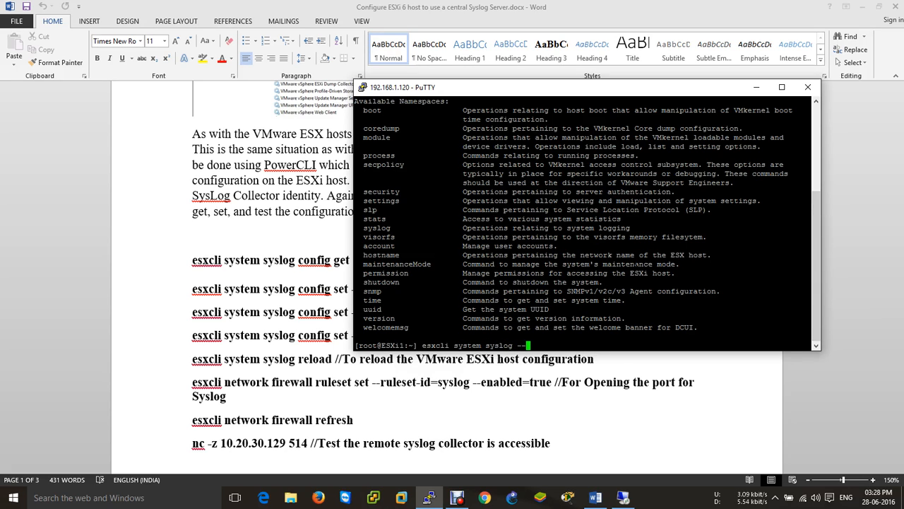
{"action": "key", "text": "Return"}
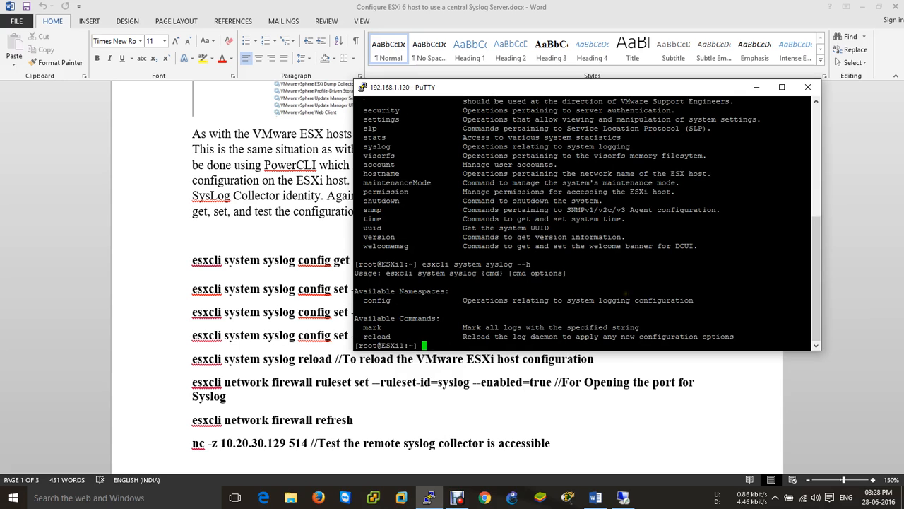
List syslog config subcommands, then run config get showing Remote Host 192.168.1.111
{"action": "key", "text": "Up"}
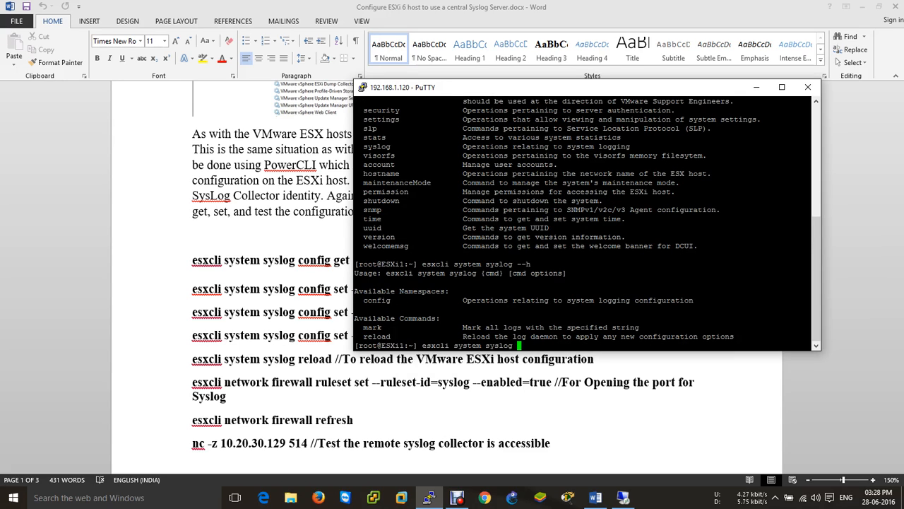
{"action": "type", "text": "config --h"}
{"action": "key", "text": "Return"}
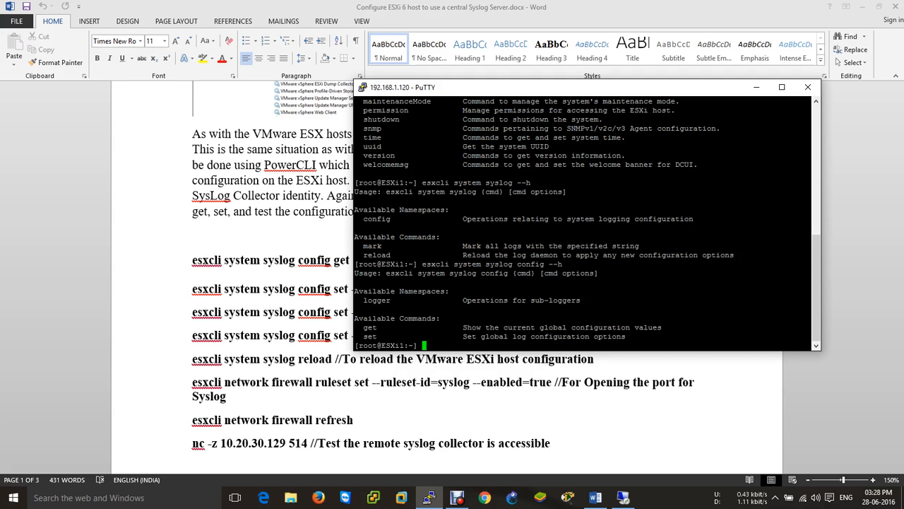
{"action": "key", "text": "Up"}
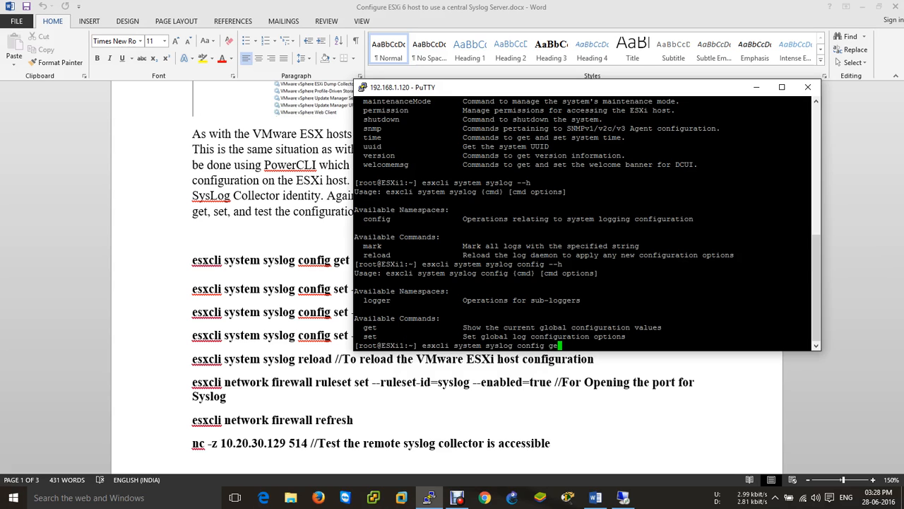
{"action": "key", "text": "Return"}
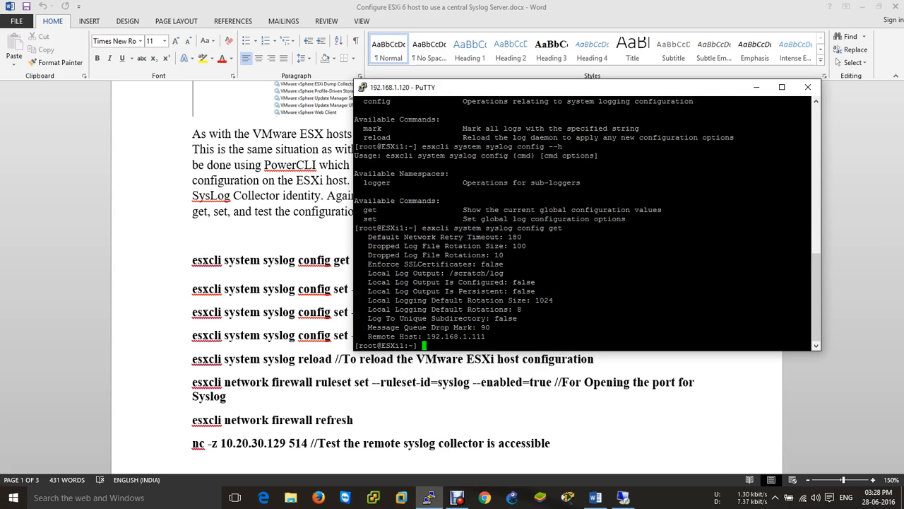
{"action": "left_click_drag", "start_coordinate": [427, 337], "coordinate": [501, 336]}
{"action": "left_click", "coordinate": [515, 332]}
{"action": "left_click", "coordinate": [623, 498]}
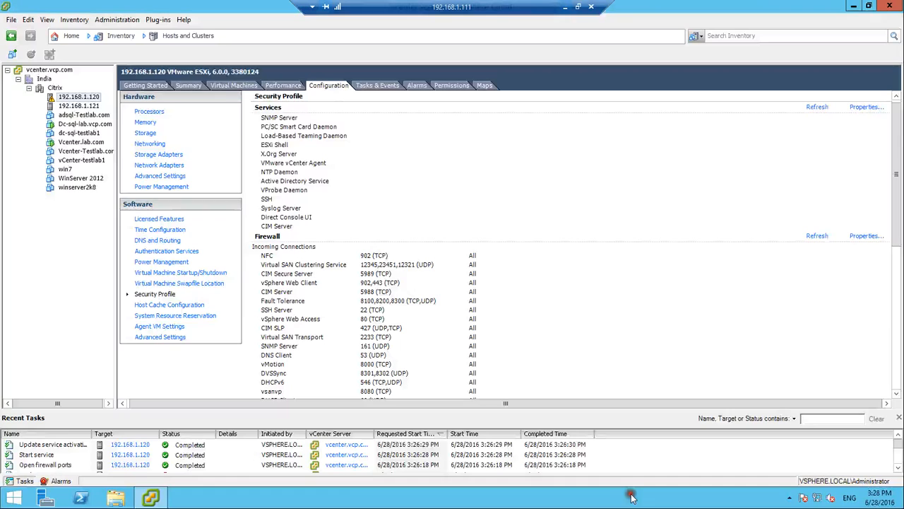
{"action": "left_click", "coordinate": [80, 97]}
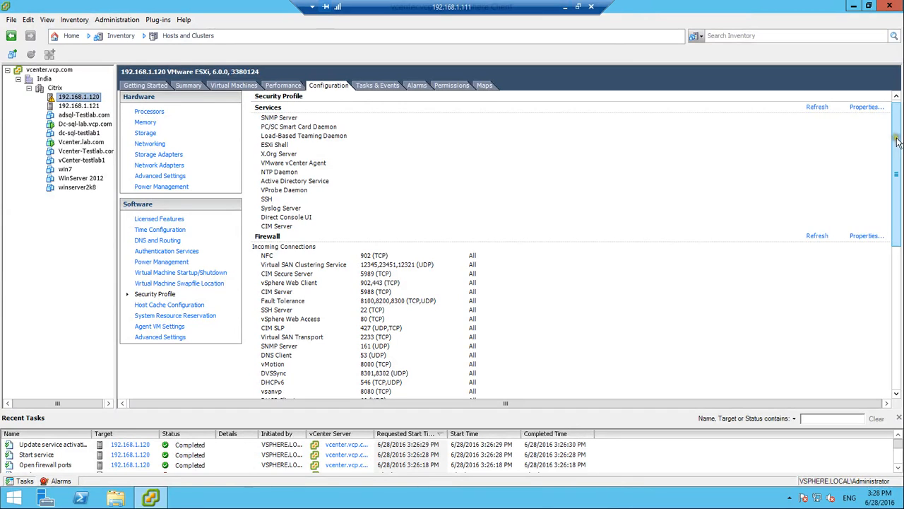
{"action": "left_click", "coordinate": [867, 106]}
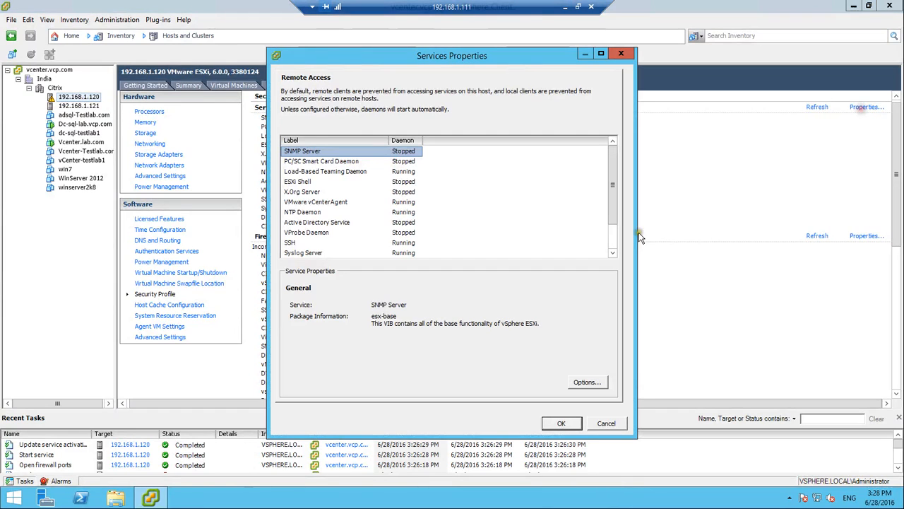
{"action": "left_click", "coordinate": [360, 242]}
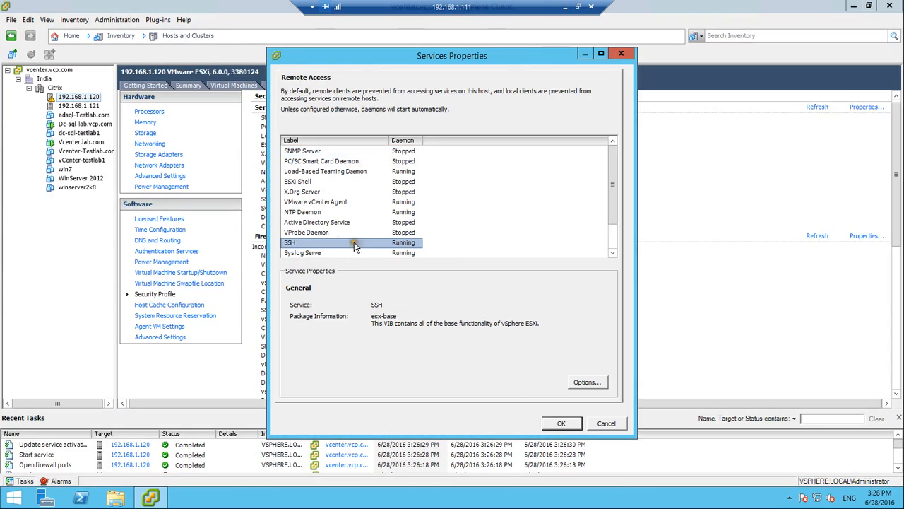
{"action": "left_click", "coordinate": [607, 424]}
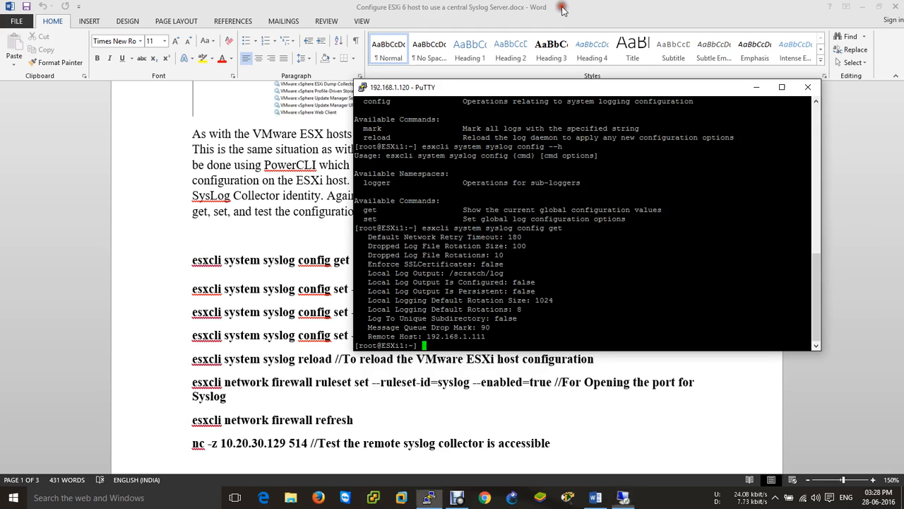
{"action": "left_click", "coordinate": [564, 7]}
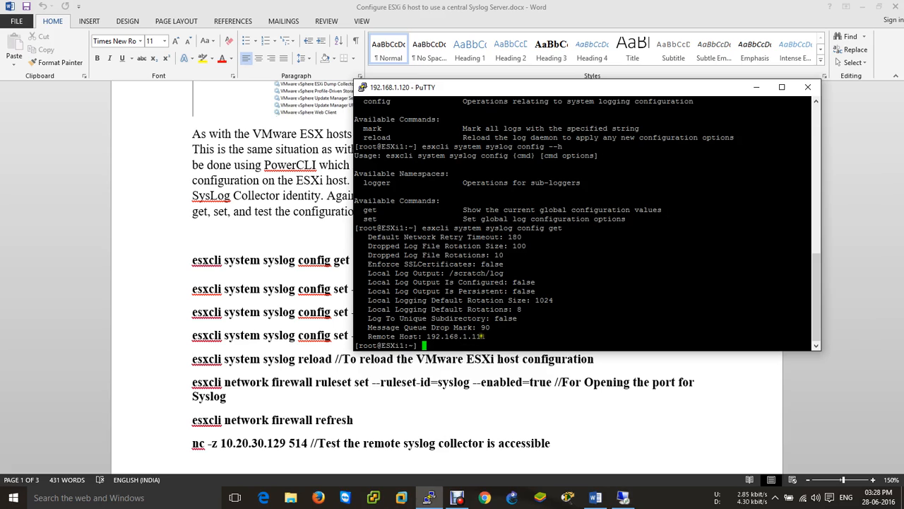
Run esxcli system syslog config set --loghost vcenter.vcp.com, fixing the single-dash option
{"action": "left_click_drag", "start_coordinate": [477, 336], "coordinate": [508, 327]}
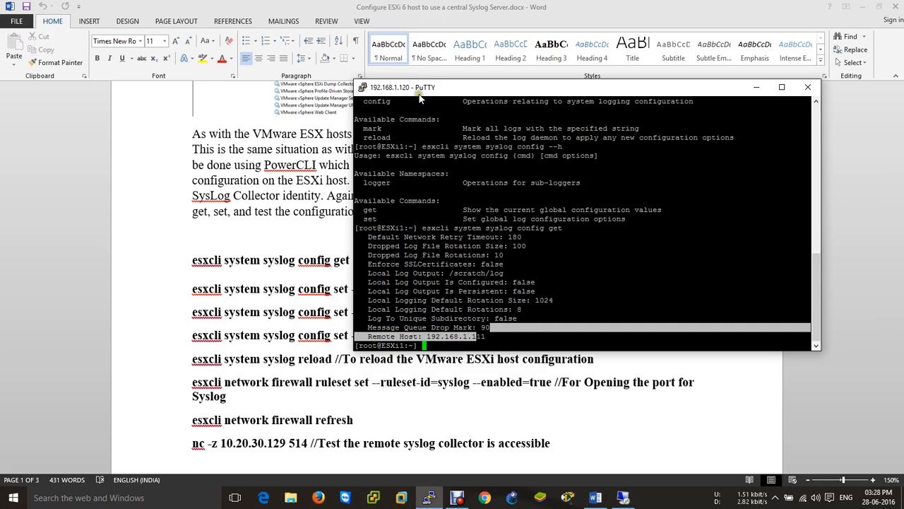
{"action": "left_click", "coordinate": [592, 324]}
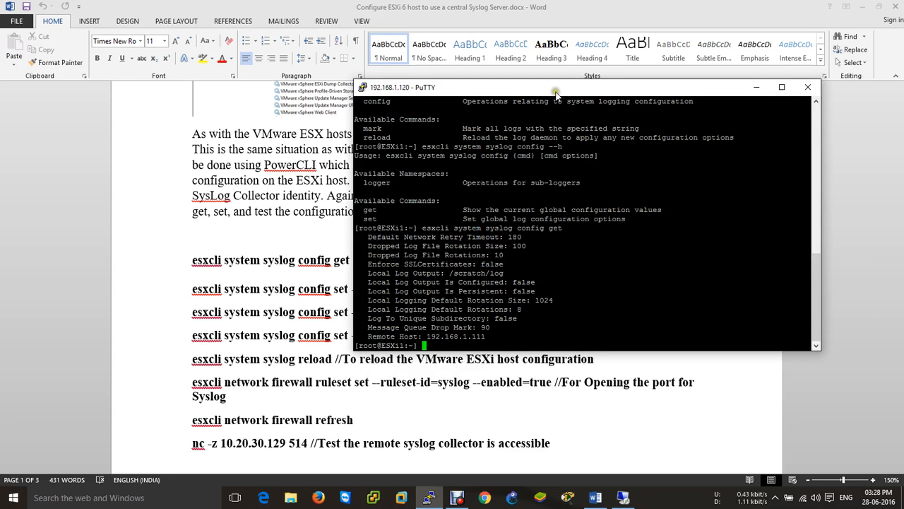
{"action": "left_click_drag", "start_coordinate": [558, 90], "coordinate": [608, 3]}
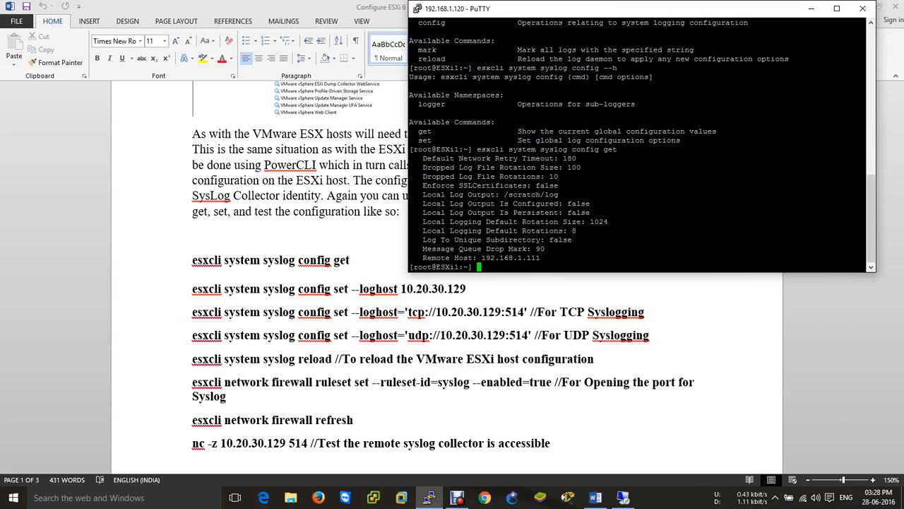
{"action": "type", "text": "es"}
{"action": "type", "text": "scli system "}
{"action": "type", "text": "sys"}
{"action": "type", "text": "log "}
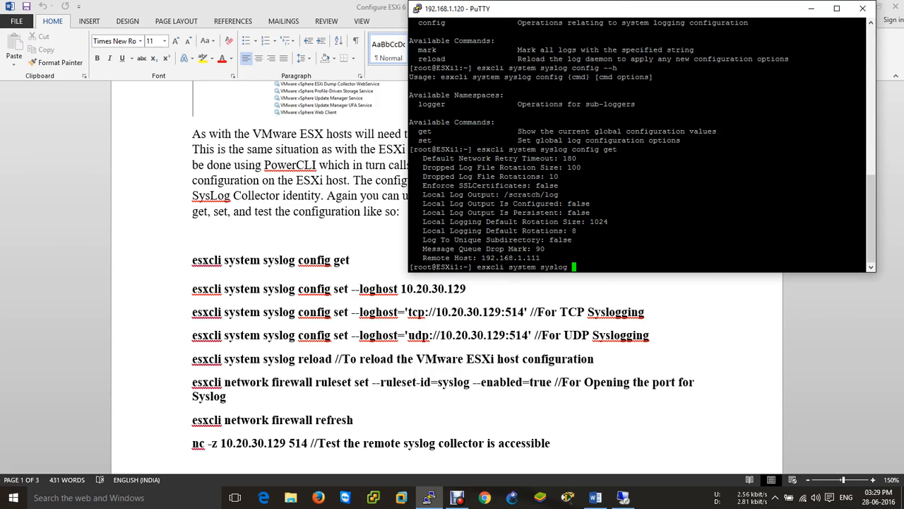
{"action": "type", "text": "config set -loghost "}
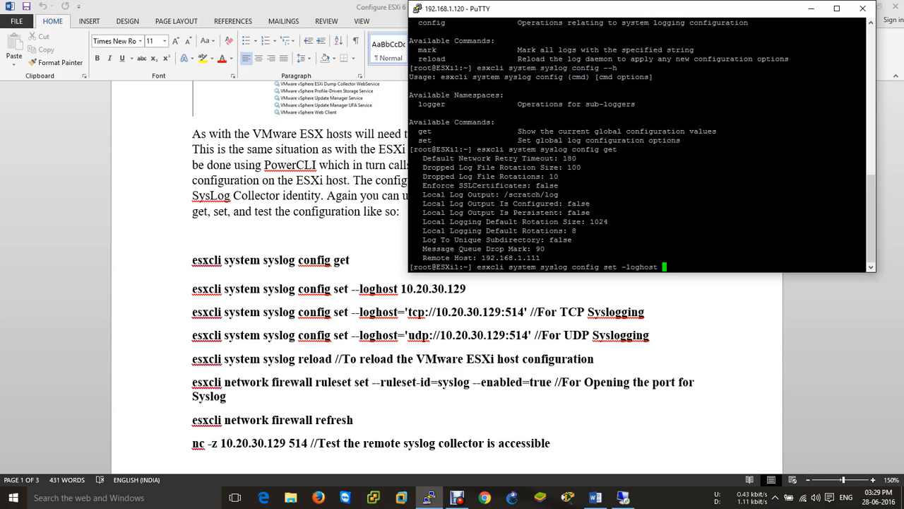
{"action": "type", "text": "vcenter.vcp.com"}
{"action": "key", "text": "Return"}
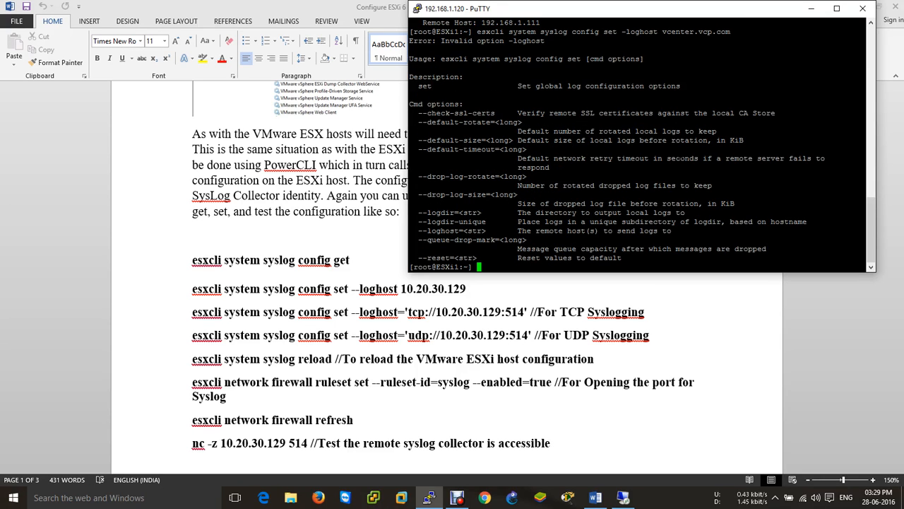
{"action": "key", "text": "Up"}
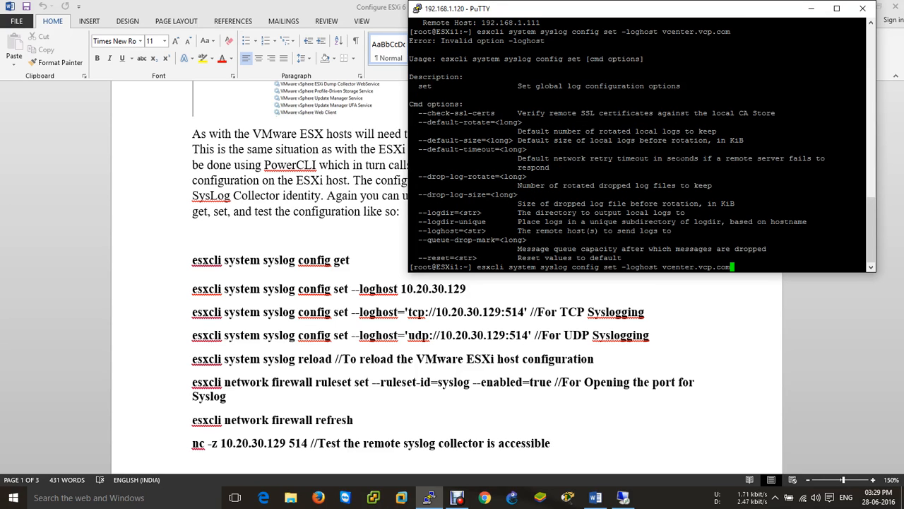
{"action": "key", "text": "Left"}
{"action": "key", "text": "Left"}
{"action": "key", "text": "Left"}
{"action": "key", "text": "Left"}
{"action": "key", "text": "Left"}
{"action": "key", "text": "Left"}
{"action": "key", "text": "Left"}
{"action": "key", "text": "Left"}
{"action": "key", "text": "Left"}
{"action": "key", "text": "Left"}
{"action": "key", "text": "Left"}
{"action": "key", "text": "Left"}
{"action": "key", "text": "Left"}
{"action": "key", "text": "Left"}
{"action": "key", "text": "Left"}
{"action": "key", "text": "Left"}
{"action": "key", "text": "Left"}
{"action": "key", "text": "Left"}
{"action": "key", "text": "Left"}
{"action": "key", "text": "Left"}
{"action": "type", "text": "-"}
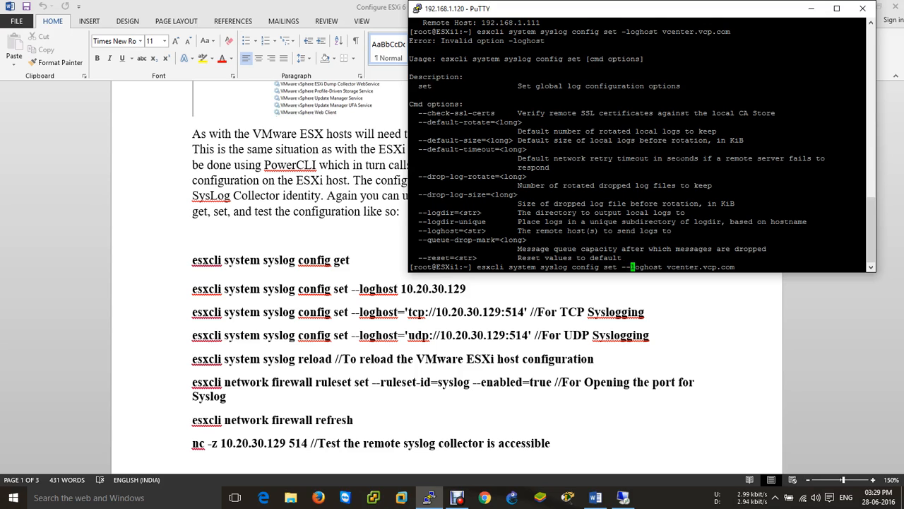
{"action": "key", "text": "Return"}
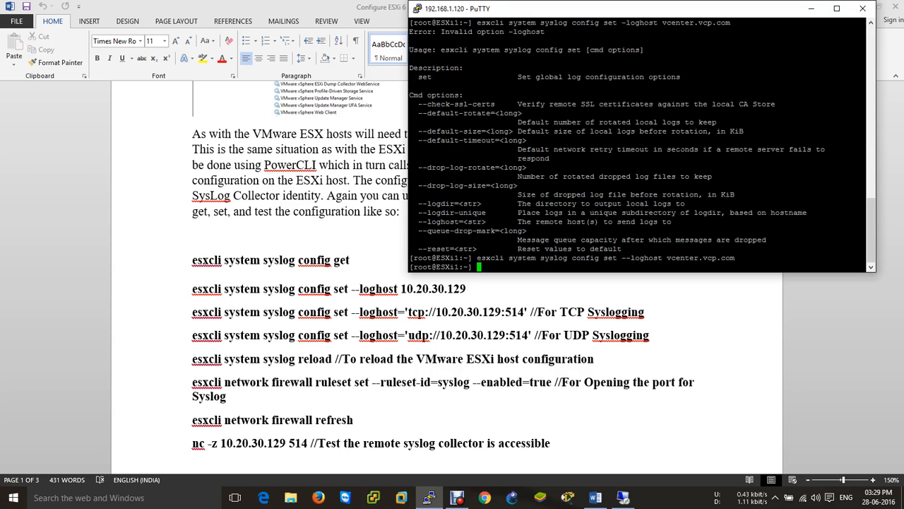
Run esxcli system syslog config get and highlight Remote Host vcenter.vcp.com
{"action": "key", "text": "Up"}
{"action": "key", "text": "BackSpace"}
{"action": "key", "text": "BackSpace"}
{"action": "key", "text": "BackSpace"}
{"action": "key", "text": "BackSpace"}
{"action": "key", "text": "BackSpace"}
{"action": "key", "text": "BackSpace"}
{"action": "key", "text": "BackSpace"}
{"action": "key", "text": "BackSpace"}
{"action": "key", "text": "BackSpace"}
{"action": "key", "text": "BackSpace"}
{"action": "key", "text": "BackSpace"}
{"action": "key", "text": "BackSpace"}
{"action": "key", "text": "BackSpace"}
{"action": "key", "text": "BackSpace"}
{"action": "key", "text": "BackSpace"}
{"action": "key", "text": "BackSpace"}
{"action": "key", "text": "BackSpace"}
{"action": "key", "text": "BackSpace"}
{"action": "key", "text": "BackSpace"}
{"action": "key", "text": "BackSpace"}
{"action": "type", "text": "get"}
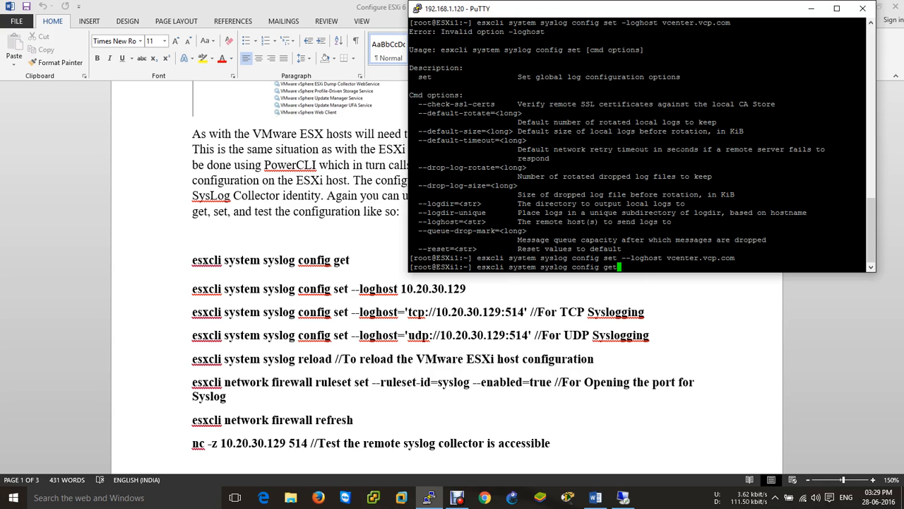
{"action": "key", "text": "Return"}
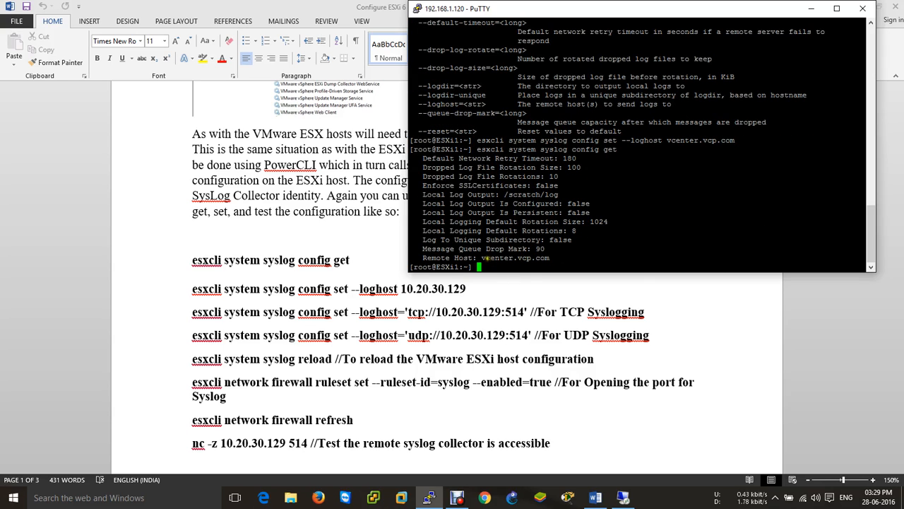
{"action": "left_click_drag", "start_coordinate": [486, 259], "coordinate": [562, 265]}
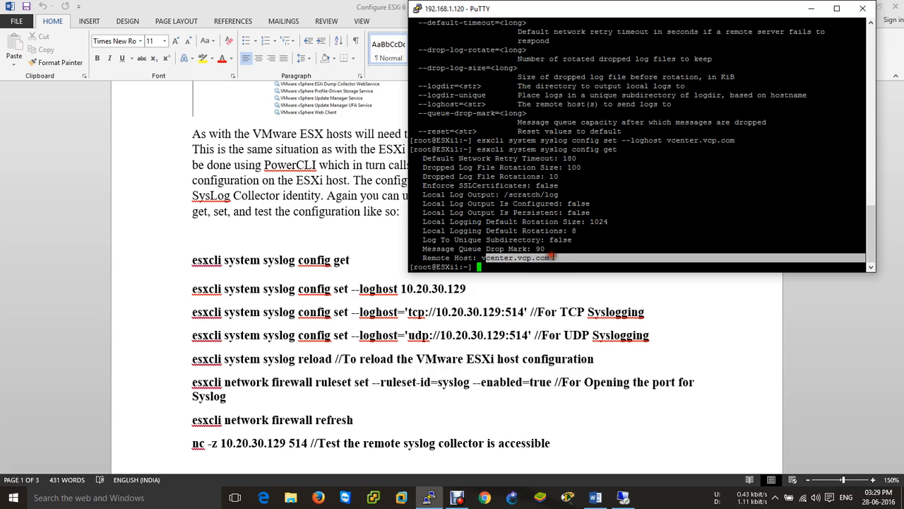
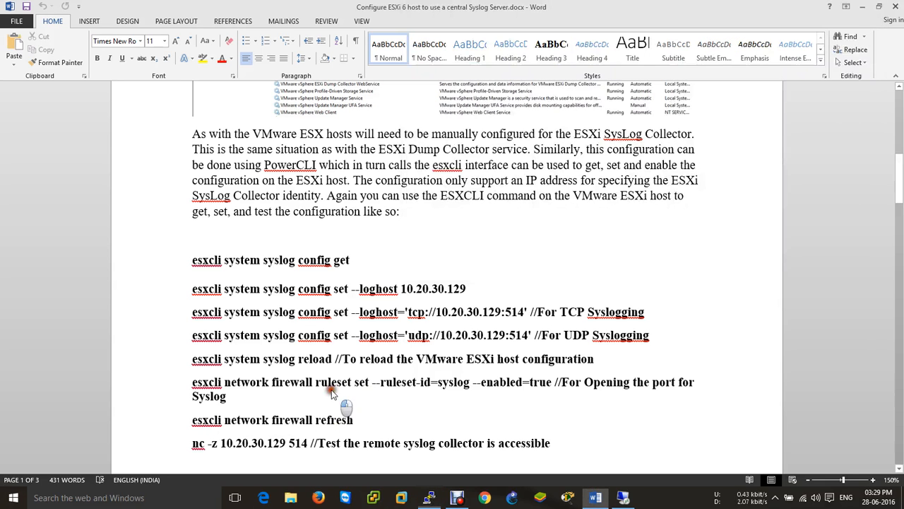
In the Word guide, scroll to and select the nc -z 10.20.30.129 514 collector test command
{"action": "left_click", "coordinate": [344, 385]}
{"action": "scroll", "coordinate": [339, 382], "scroll_direction": "down", "scroll_amount": 4}
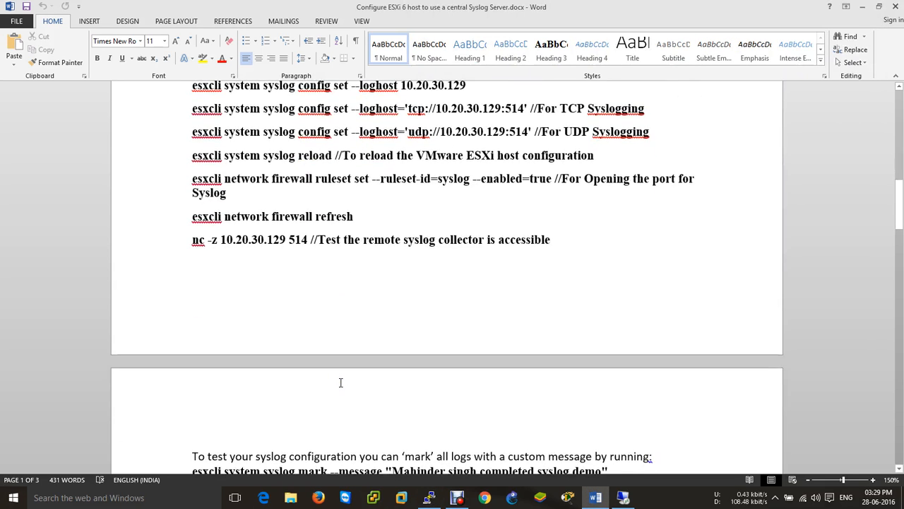
{"action": "left_click_drag", "start_coordinate": [191, 241], "coordinate": [310, 242]}
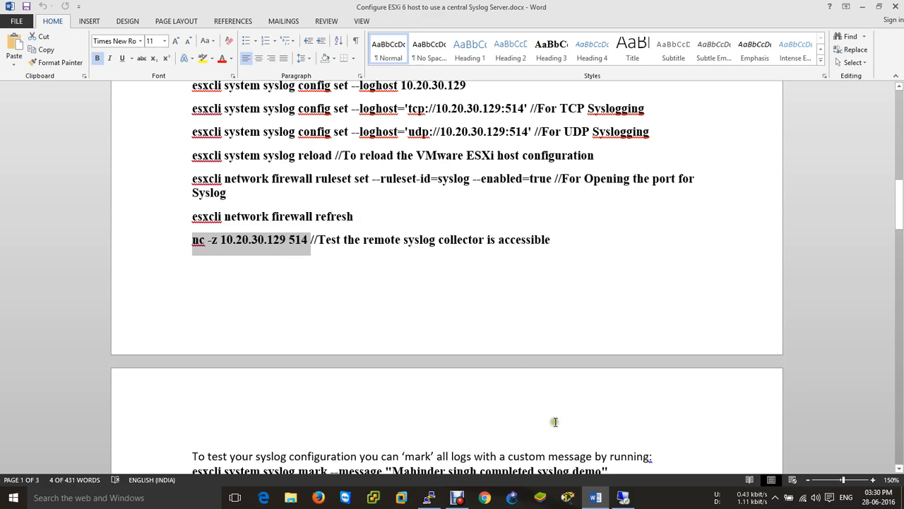
Leave the vSphere remote desktop and bring the ESXi1 PuTTY terminal to the front
{"action": "left_click", "coordinate": [623, 497]}
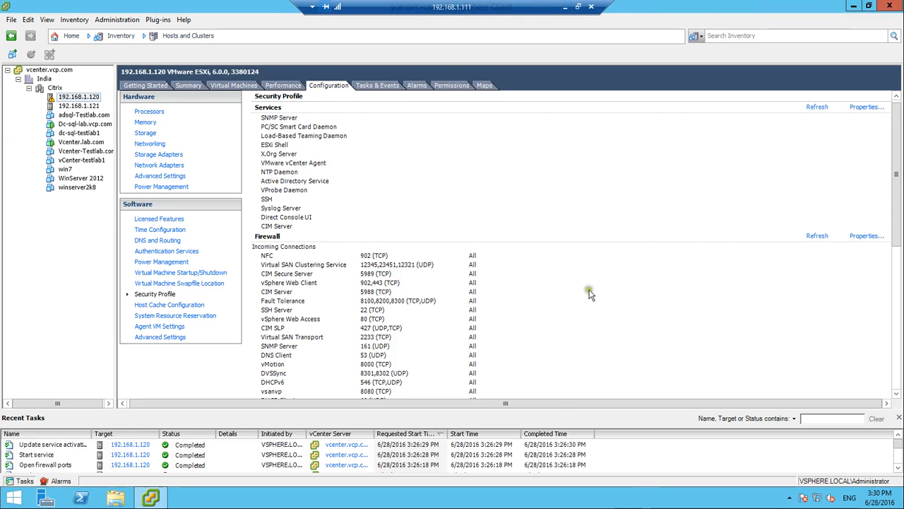
{"action": "left_click", "coordinate": [565, 7]}
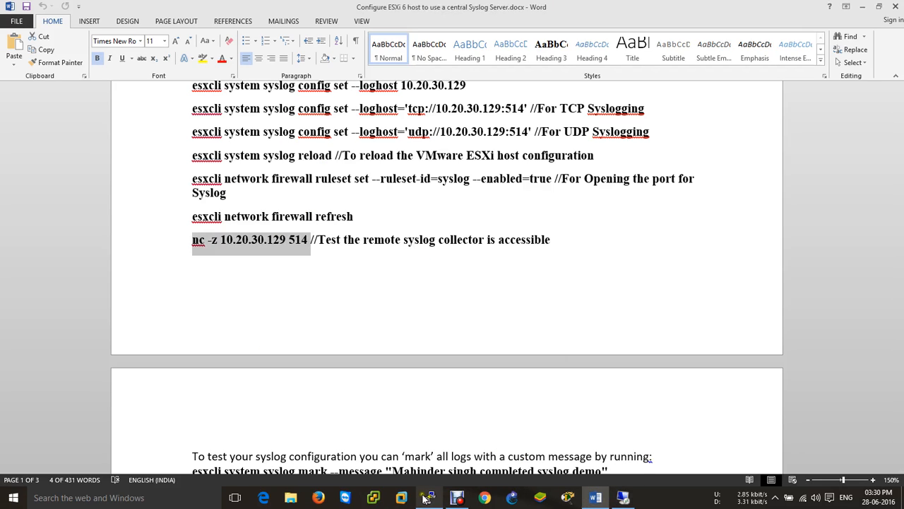
{"action": "left_click", "coordinate": [429, 497]}
Run nc -z 192.168.1.111 514 to test the collector port by IP
{"action": "key", "text": "Return"}
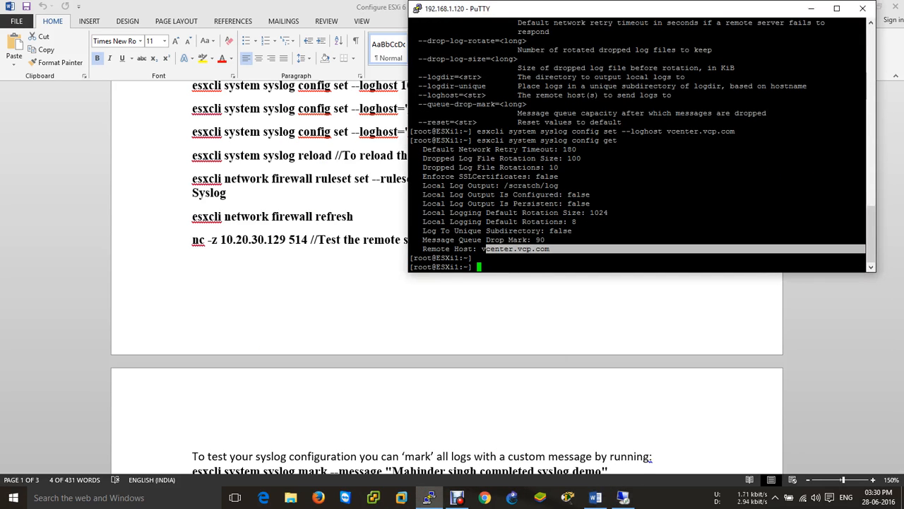
{"action": "type", "text": "nc -z 192.168.1.111 514"}
{"action": "key", "text": "Return"}
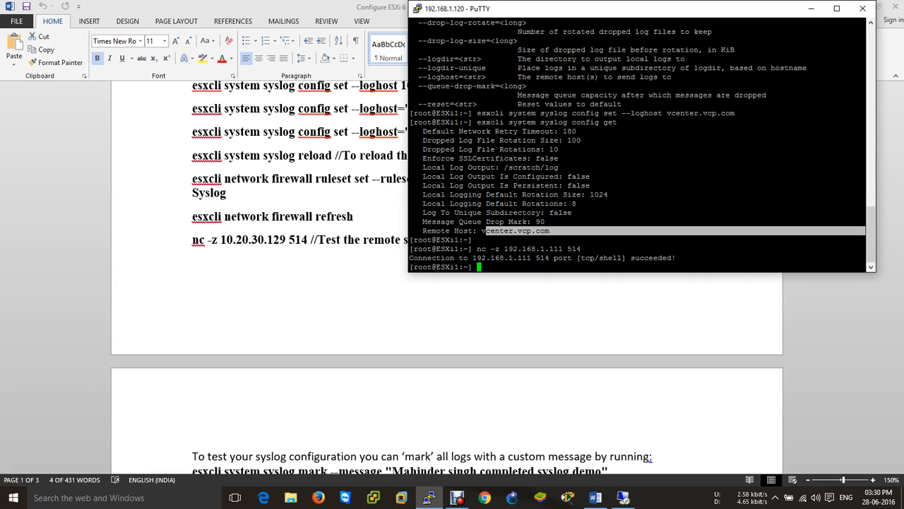
Rerun the test as nc -z vcenter.vcp.com 514 using the host name
{"action": "key", "text": "Up"}
{"action": "key", "text": "Left"}
{"action": "key", "text": "Left"}
{"action": "key", "text": "Left"}
{"action": "key", "text": "BackSpace"}
{"action": "key", "text": "BackSpace"}
{"action": "key", "text": "BackSpace"}
{"action": "key", "text": "BackSpace"}
{"action": "key", "text": "BackSpace"}
{"action": "key", "text": "BackSpace"}
{"action": "key", "text": "BackSpace"}
{"action": "key", "text": "BackSpace"}
{"action": "key", "text": "BackSpace"}
{"action": "key", "text": "BackSpace"}
{"action": "key", "text": "BackSpace"}
{"action": "key", "text": "BackSpace"}
{"action": "key", "text": "BackSpace"}
{"action": "type", "text": "vcenter.vcp.com,"}
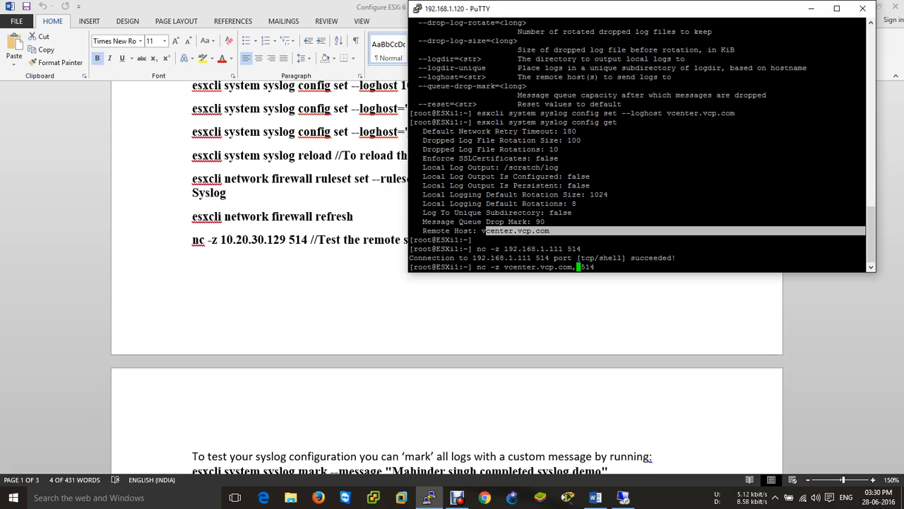
{"action": "key", "text": "BackSpace"}
{"action": "key", "text": "Return"}
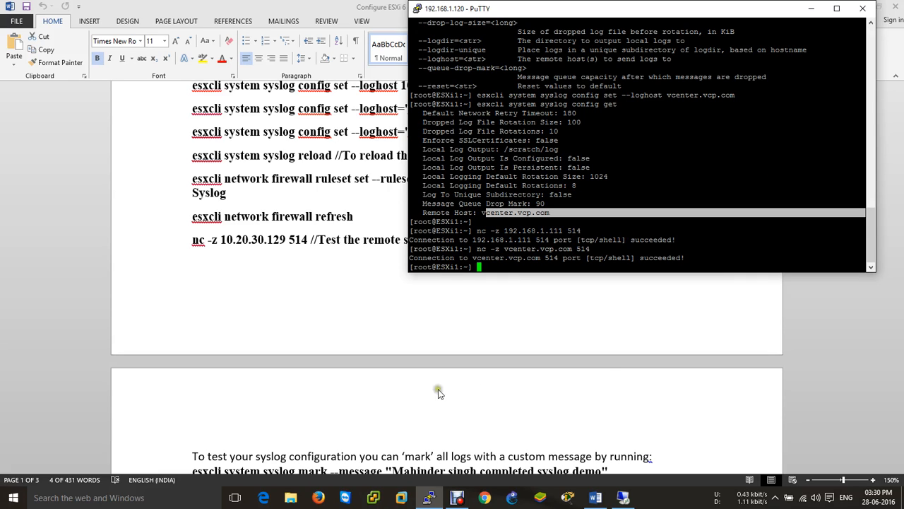
Copy the esxcli system syslog mark command from the Word guide
{"action": "left_click", "coordinate": [367, 442]}
{"action": "scroll", "coordinate": [362, 427], "scroll_direction": "down", "scroll_amount": 3}
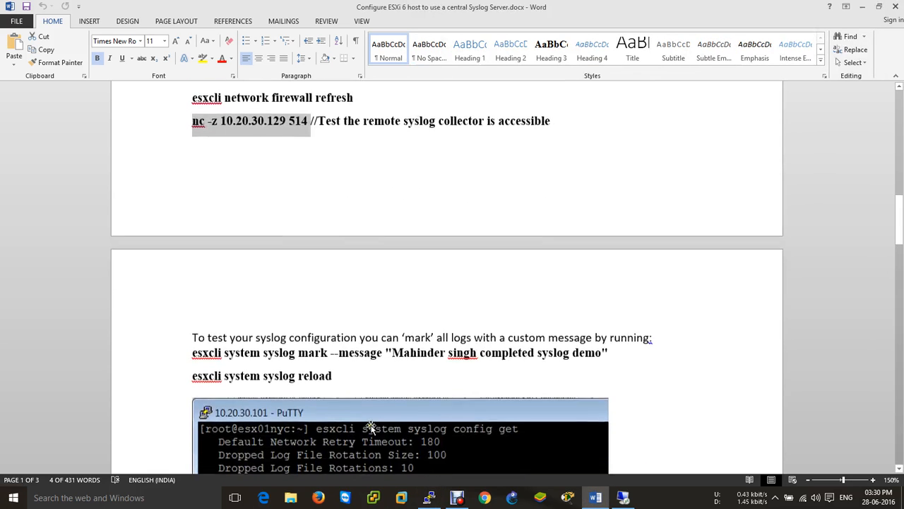
{"action": "left_click_drag", "start_coordinate": [194, 349], "coordinate": [609, 353]}
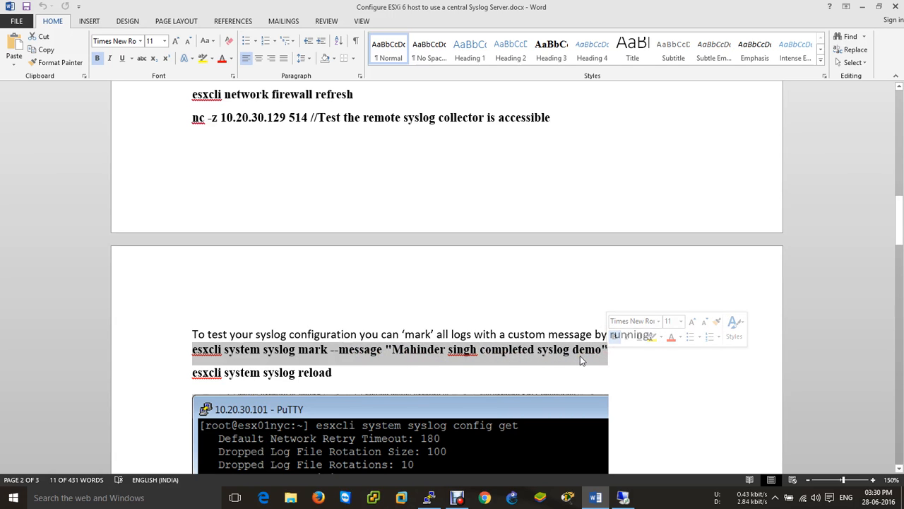
{"action": "right_click", "coordinate": [577, 352]}
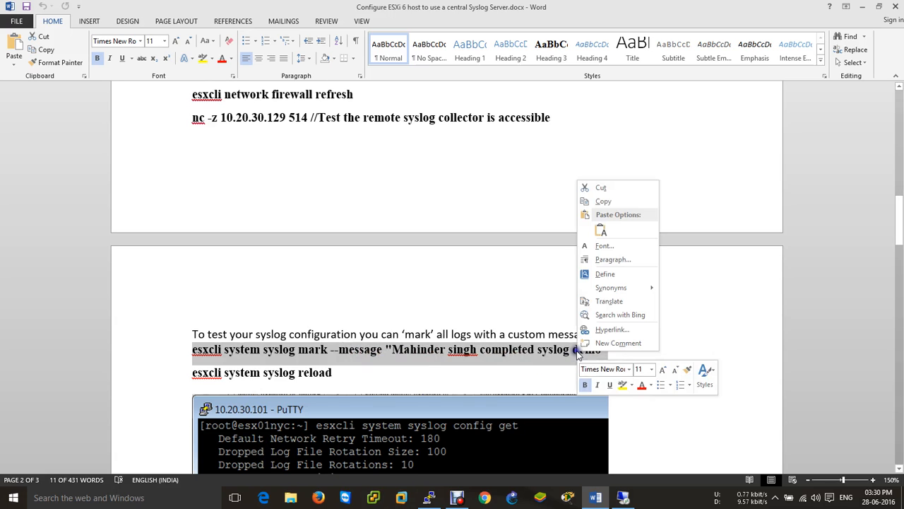
{"action": "left_click", "coordinate": [604, 202]}
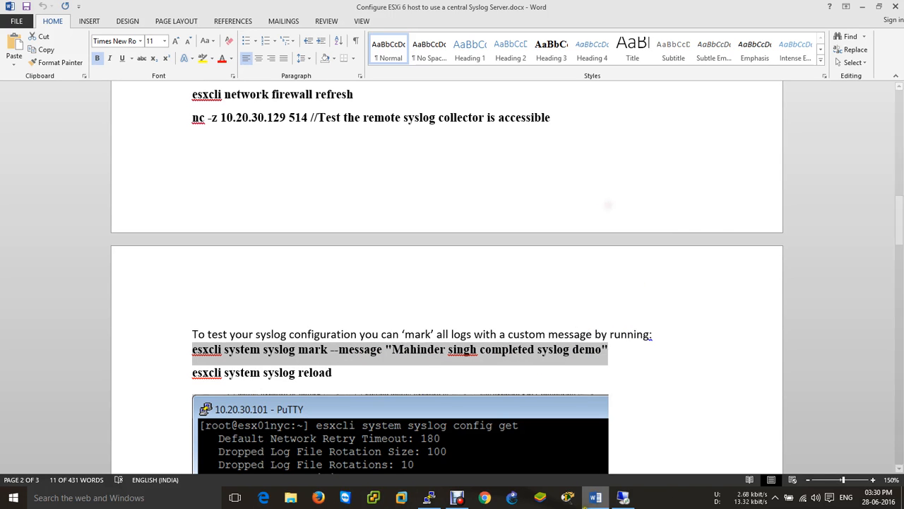
Paste and run the syslog mark command on ESXi1, then run esxcli system syslog reload
{"action": "left_click", "coordinate": [429, 498]}
{"action": "right_click", "coordinate": [554, 267]}
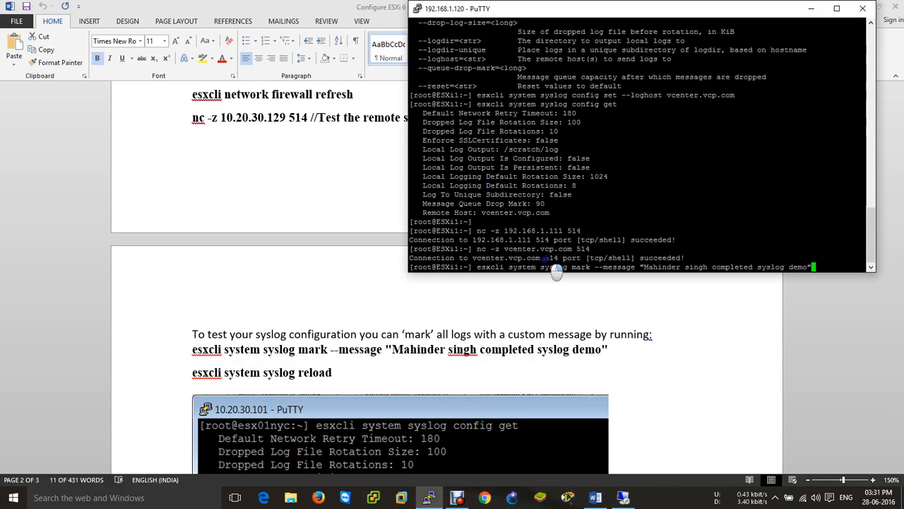
{"action": "key", "text": "Return"}
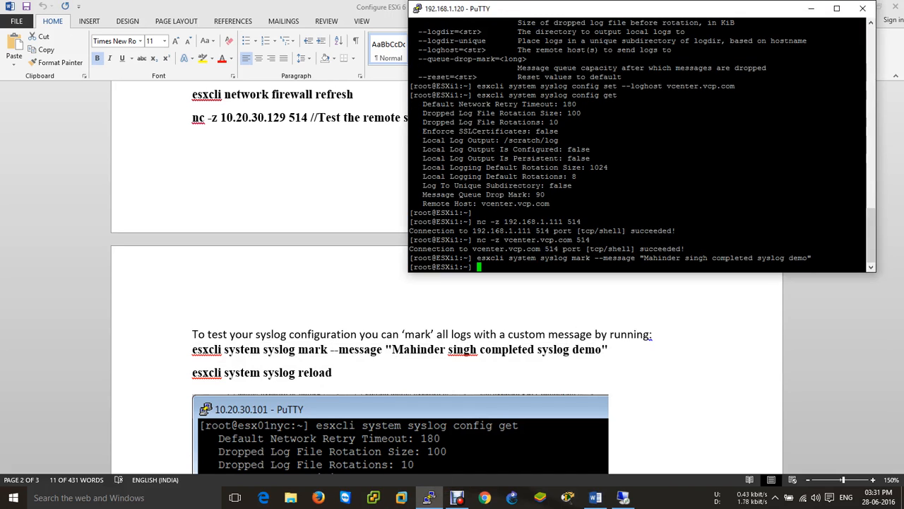
{"action": "type", "text": "esxcli system s"}
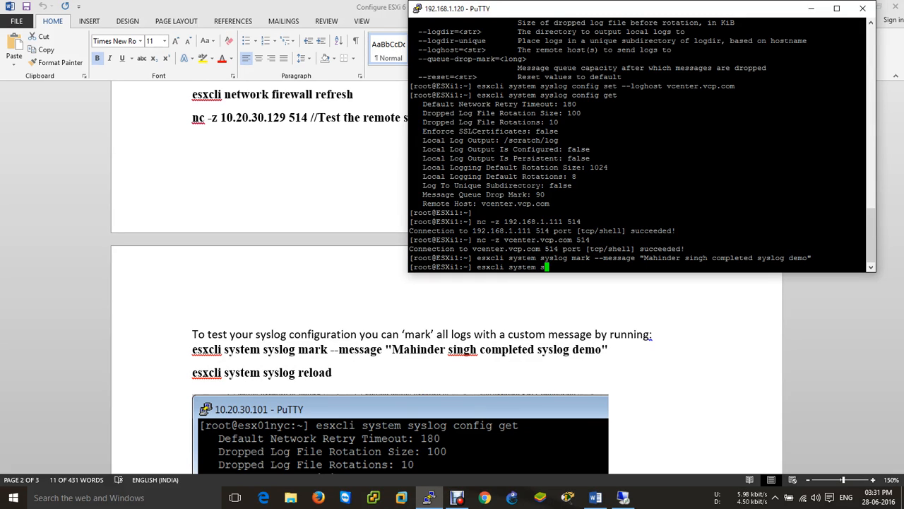
{"action": "type", "text": "yslog reload"}
{"action": "key", "text": "Return"}
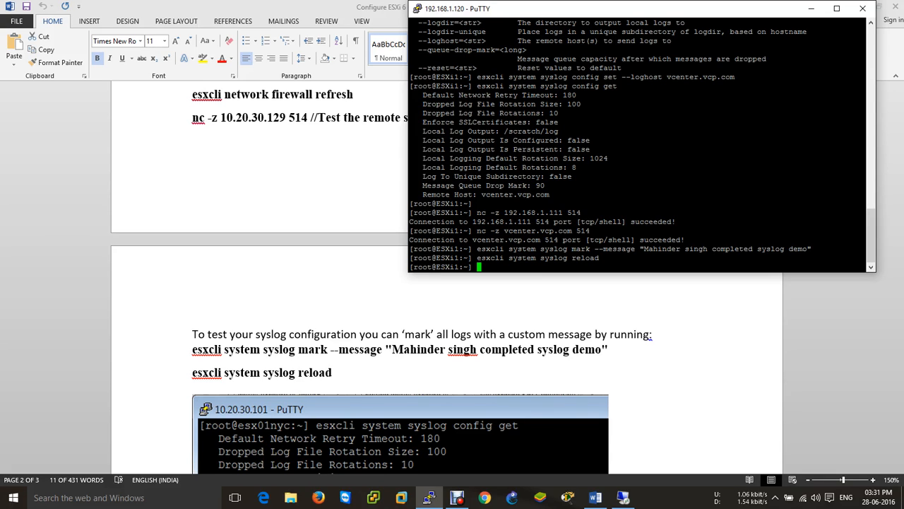
{"action": "left_click", "coordinate": [625, 498]}
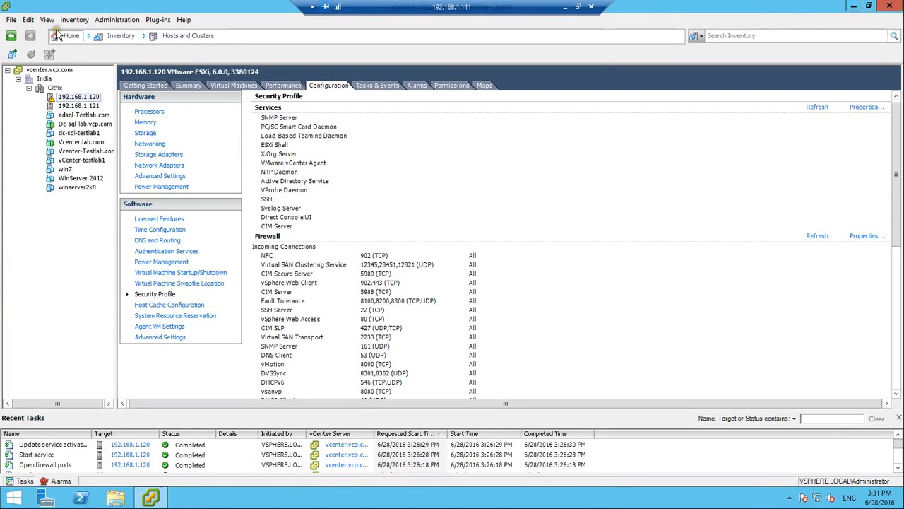
Open Network Syslog Collector from the vSphere home page, then close the vSphere Client
{"action": "left_click", "coordinate": [67, 36]}
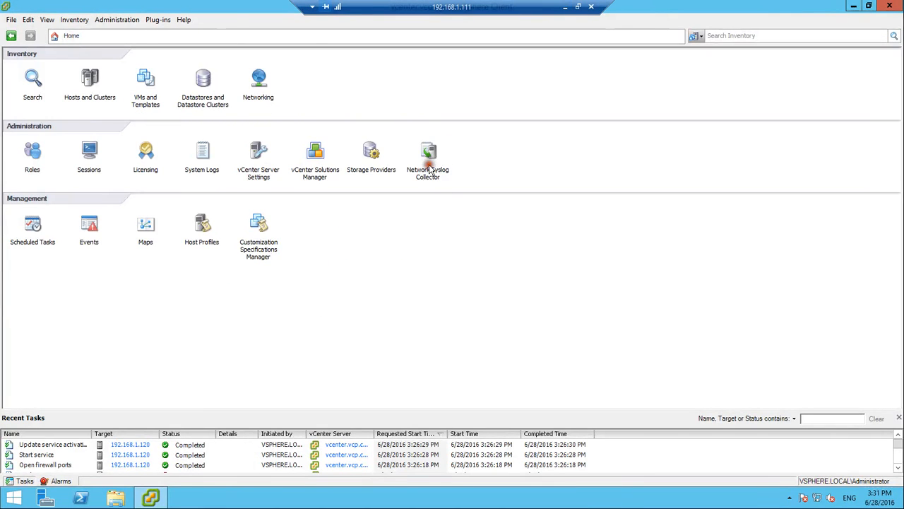
{"action": "left_click", "coordinate": [429, 170]}
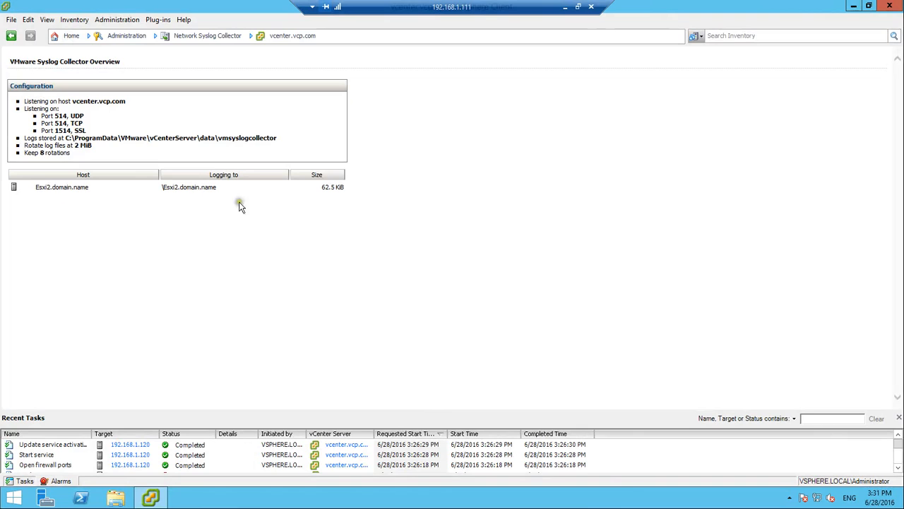
{"action": "left_click", "coordinate": [889, 6]}
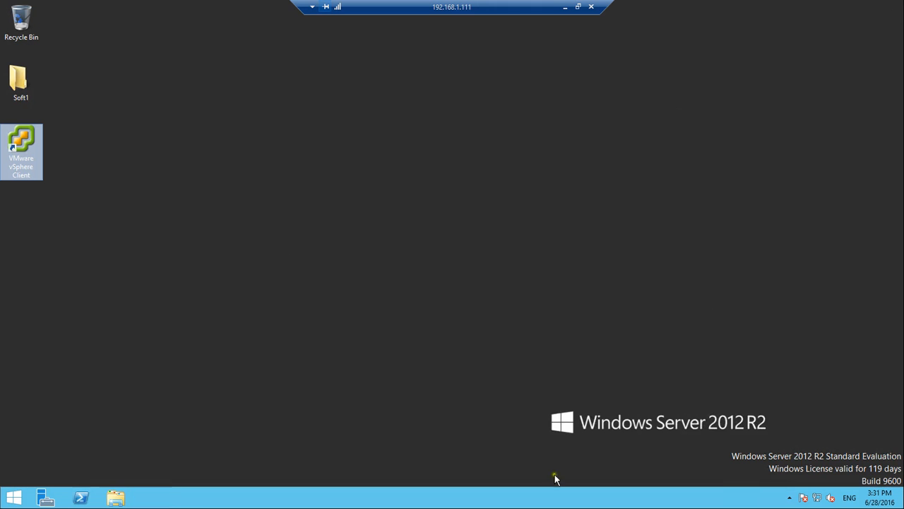
Log back in to vcenter.vcp.com, ignore the certificate warning, and open Network Syslog Collector
{"action": "double_click", "coordinate": [27, 170]}
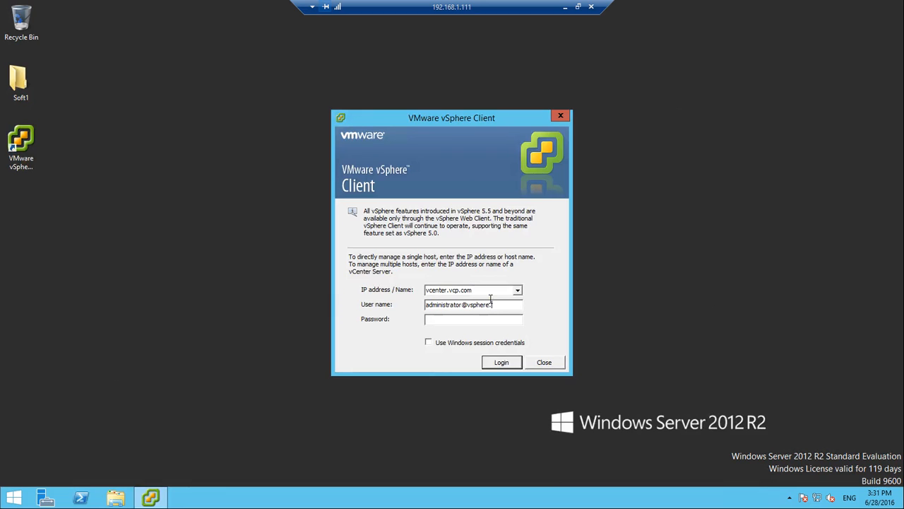
{"action": "type", "text": "***"}
{"action": "key", "text": "Return"}
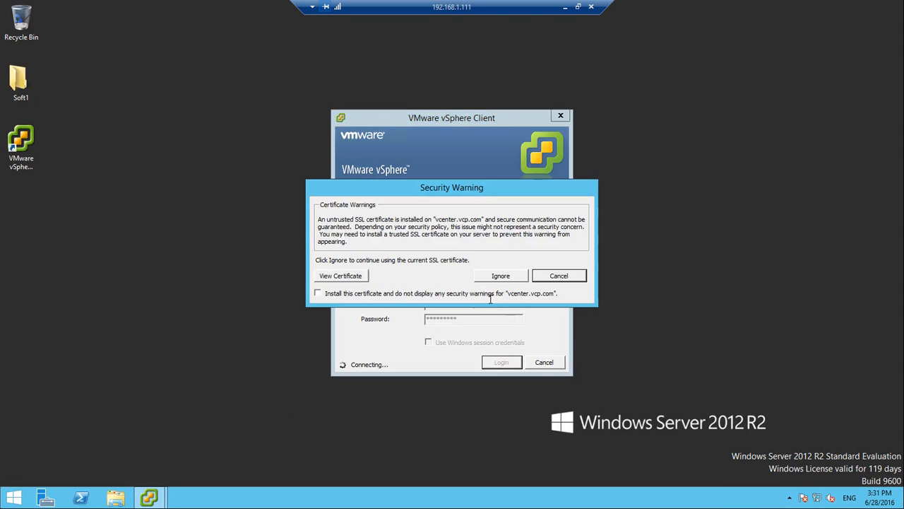
{"action": "left_click", "coordinate": [501, 276]}
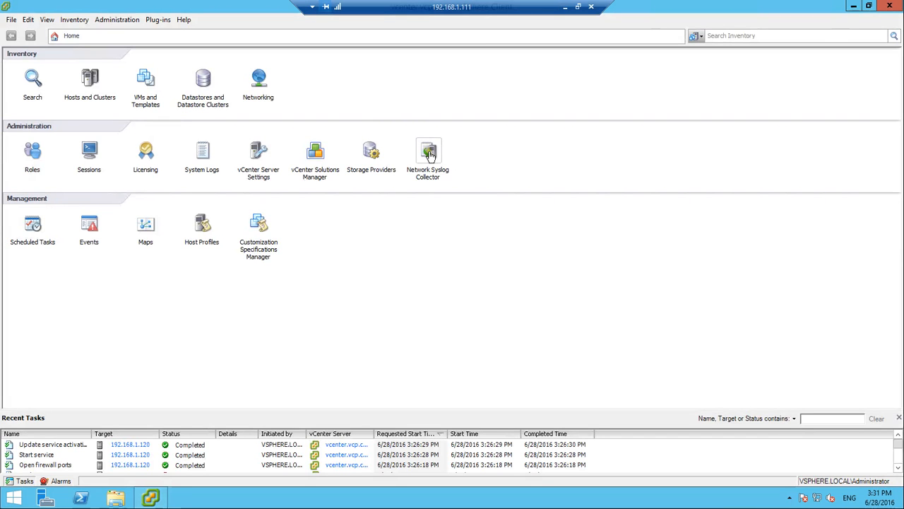
{"action": "left_click", "coordinate": [431, 159]}
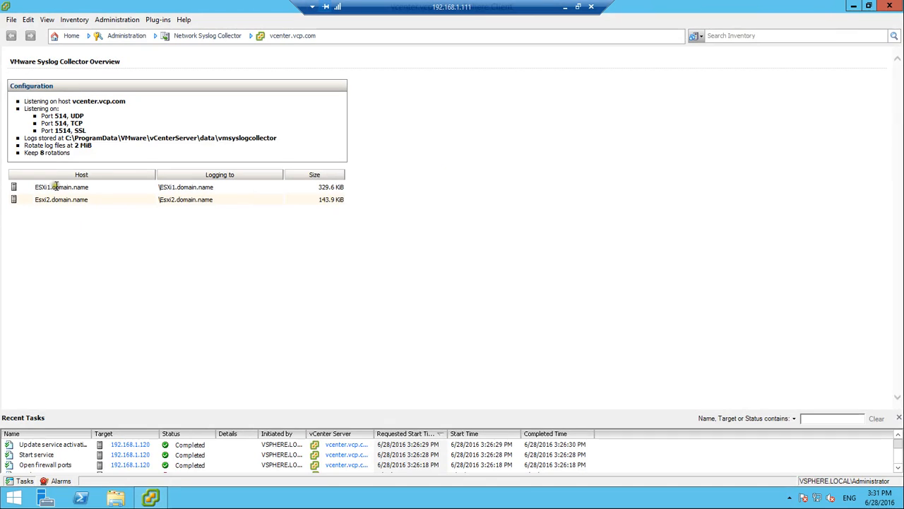
Open the syslog file in C:\ProgramData\VMware\vCenterServer\data\vmsyslogcollector\ESXi1.domain.name
{"action": "left_click", "coordinate": [115, 498]}
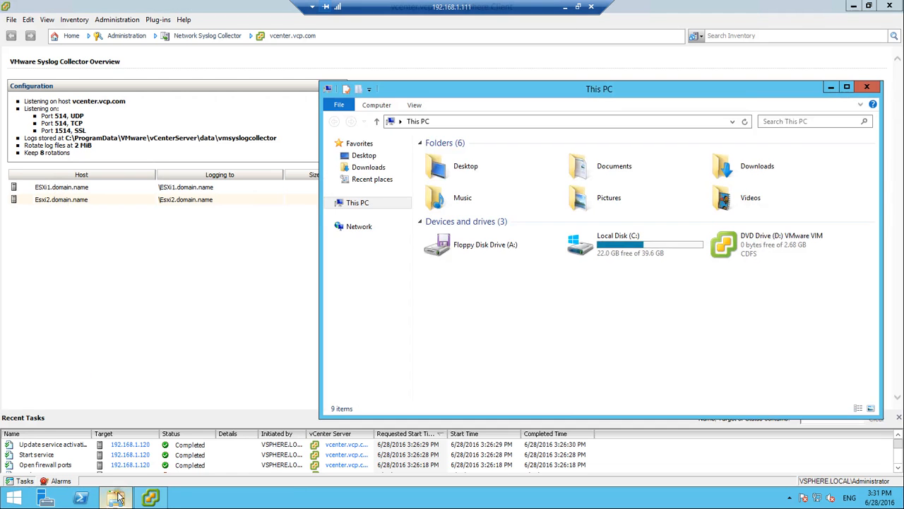
{"action": "double_click", "coordinate": [621, 243]}
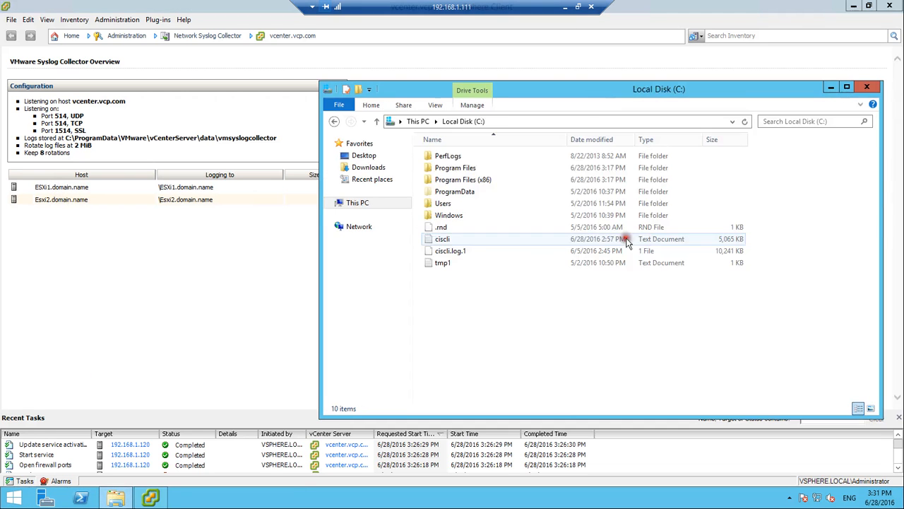
{"action": "double_click", "coordinate": [456, 191]}
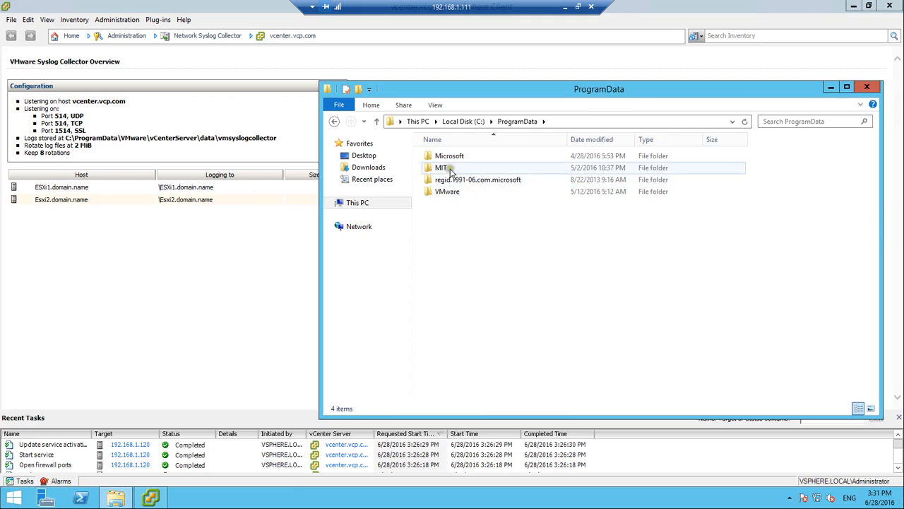
{"action": "left_click", "coordinate": [448, 192]}
{"action": "double_click", "coordinate": [447, 193]}
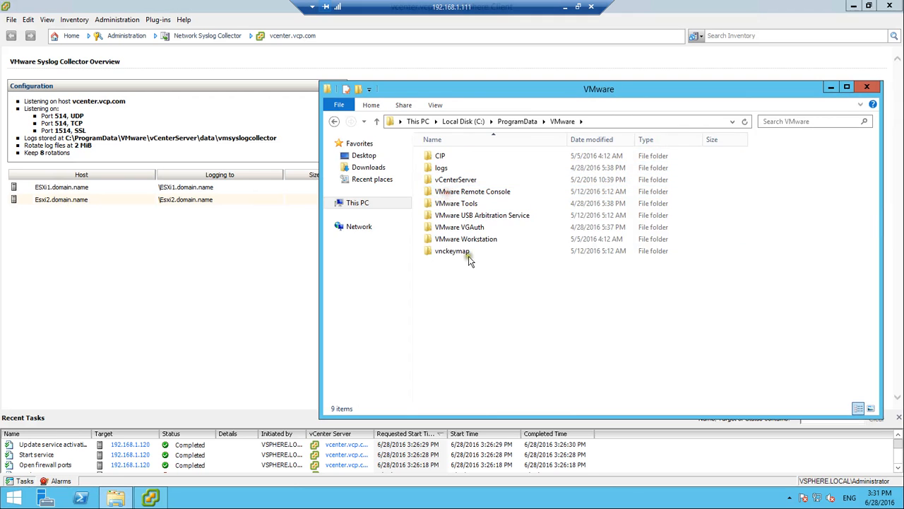
{"action": "double_click", "coordinate": [469, 181]}
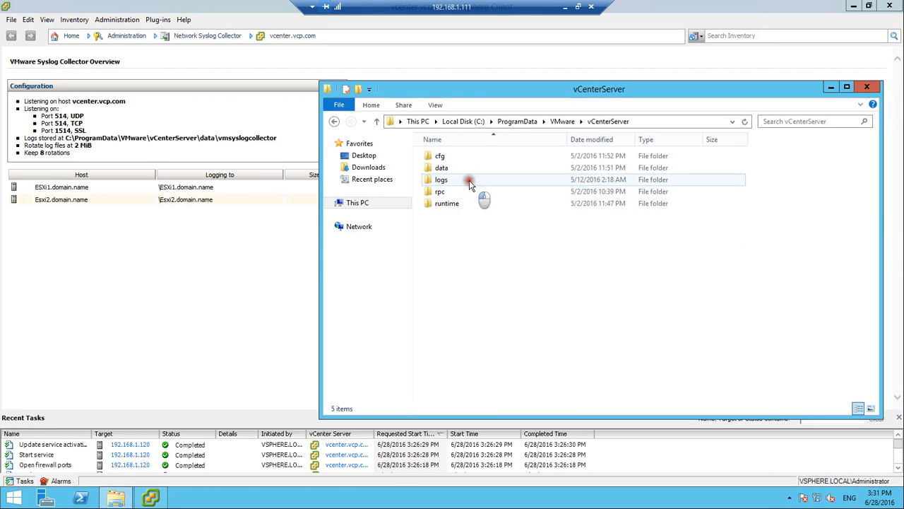
{"action": "double_click", "coordinate": [442, 168]}
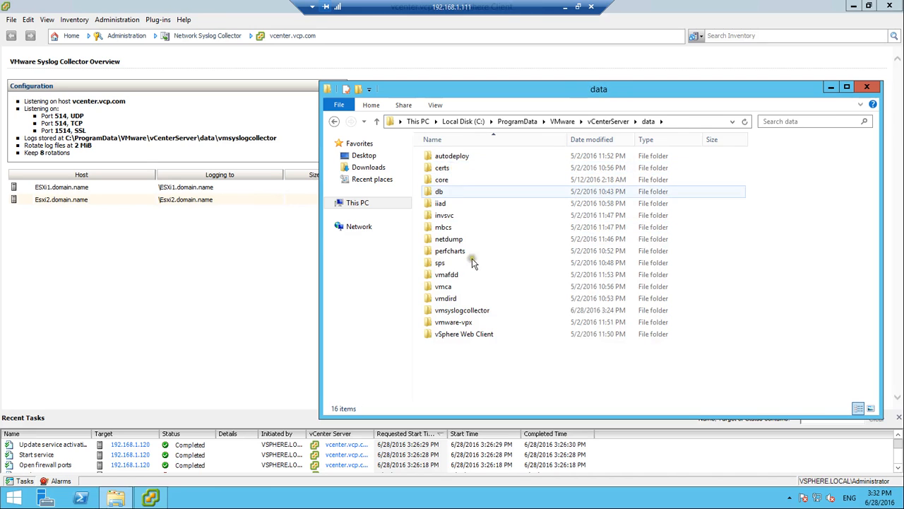
{"action": "double_click", "coordinate": [461, 311]}
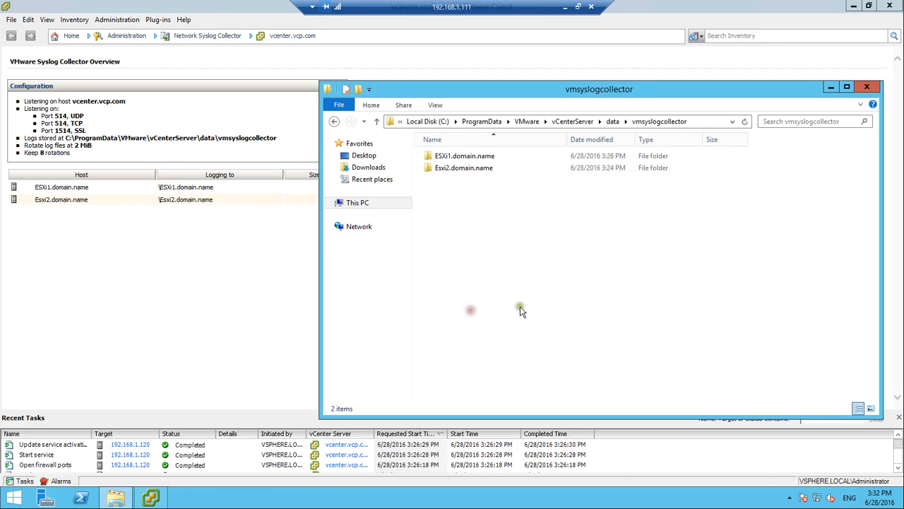
{"action": "double_click", "coordinate": [469, 157]}
{"action": "double_click", "coordinate": [445, 157]}
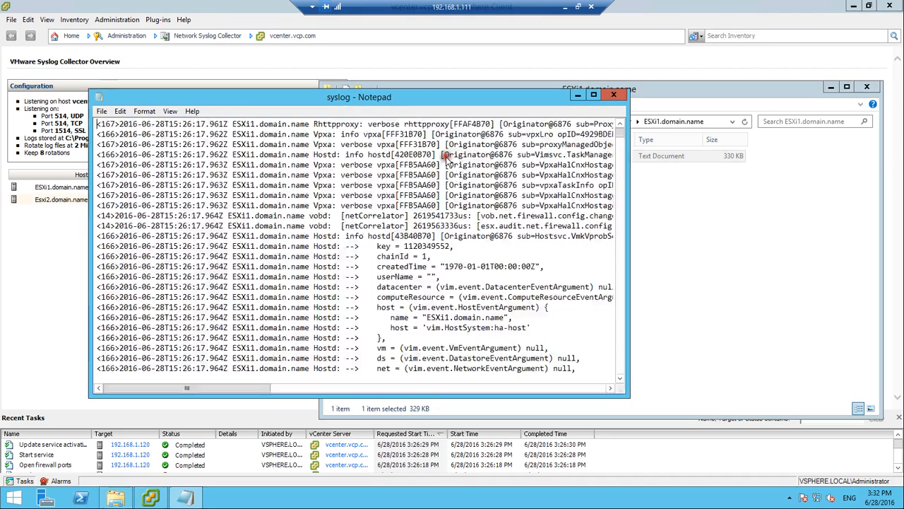
Find the custom mark message in ESXi1's syslog in Notepad, then minimize the remote desktop
{"action": "key", "text": "ctrl+f"}
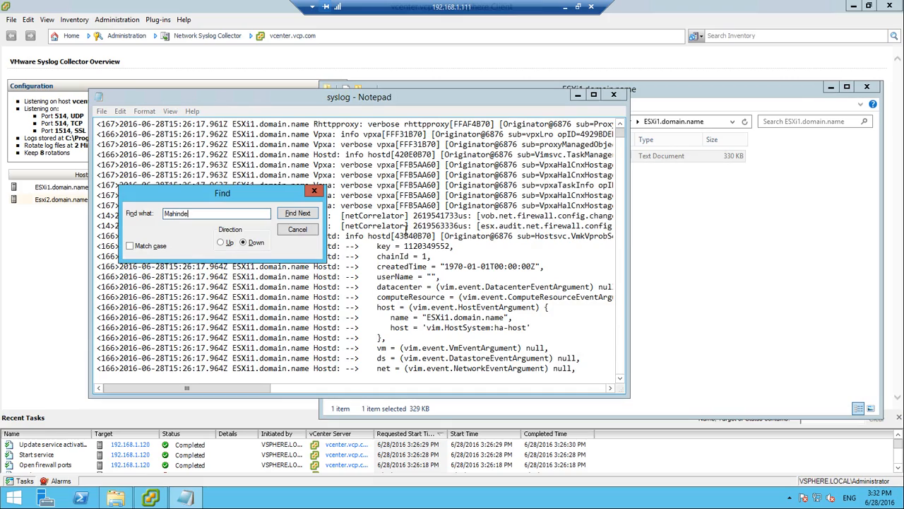
{"action": "key", "text": "Return"}
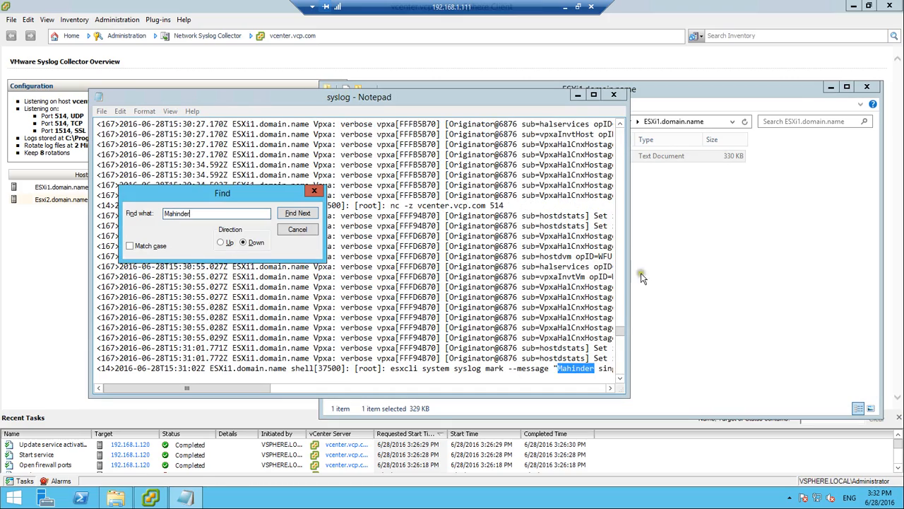
{"action": "left_click", "coordinate": [314, 190]}
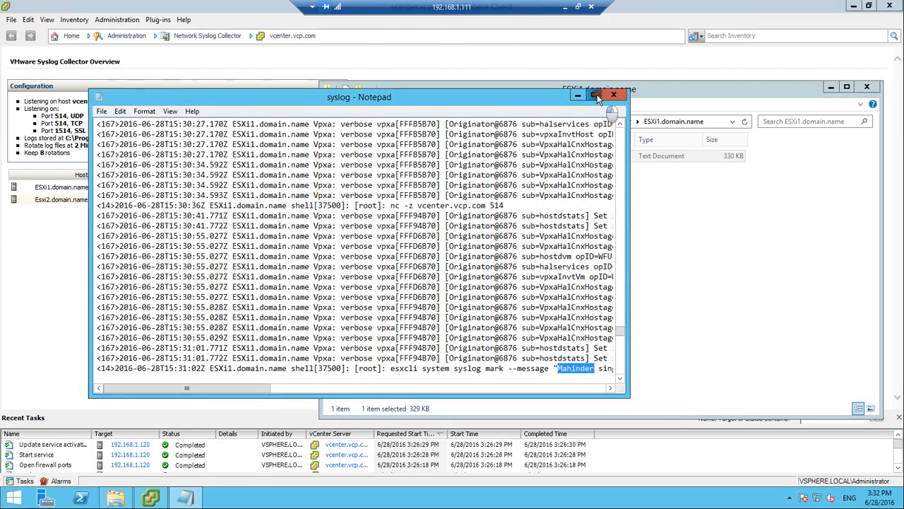
{"action": "left_click", "coordinate": [597, 94]}
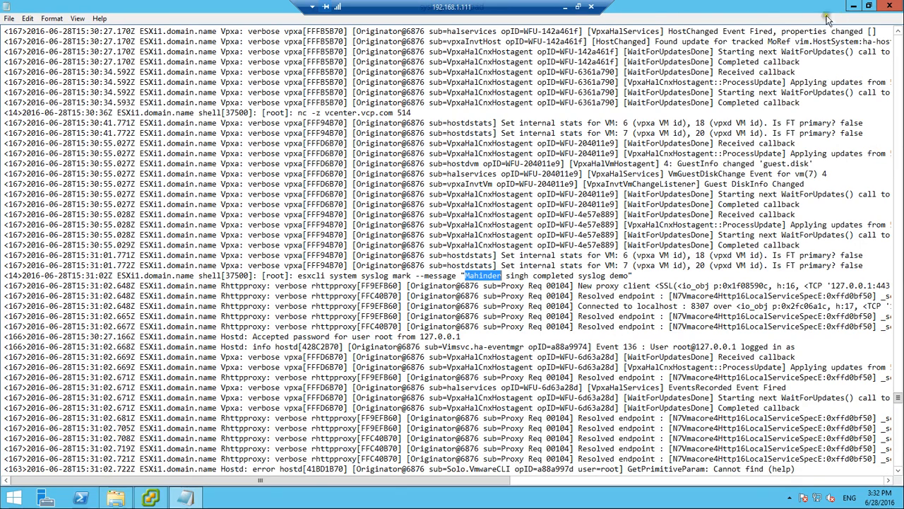
{"action": "left_click", "coordinate": [568, 10]}
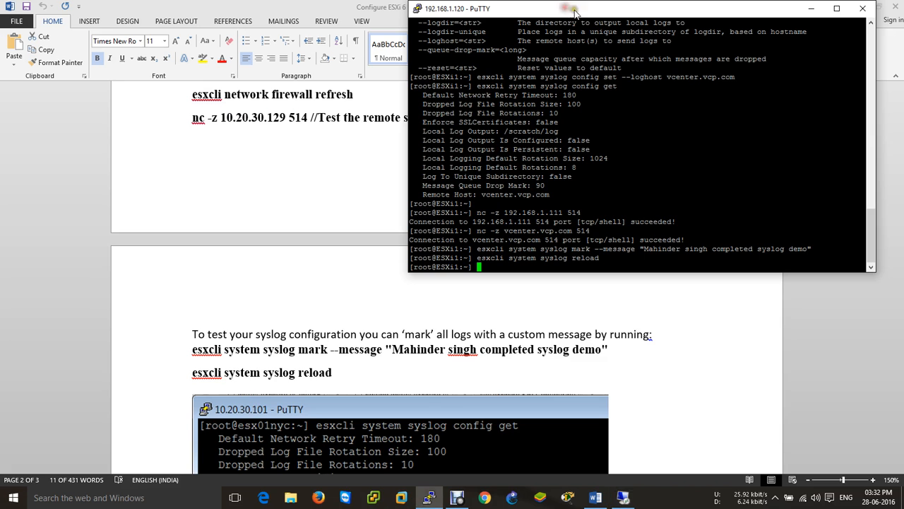
Exit the PuTTY session and restore the Debut Professional recorder window
{"action": "left_click", "coordinate": [863, 8]}
{"action": "left_click", "coordinate": [478, 291]}
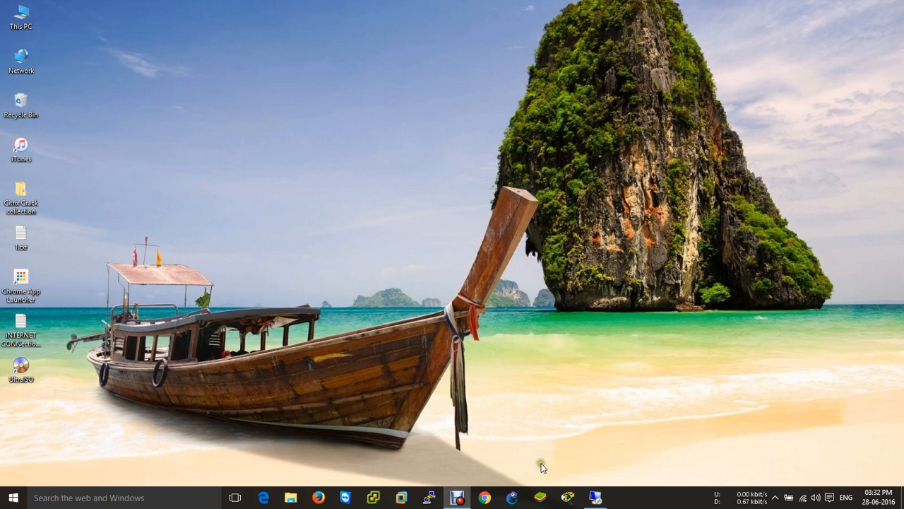
{"action": "left_click", "coordinate": [457, 497]}
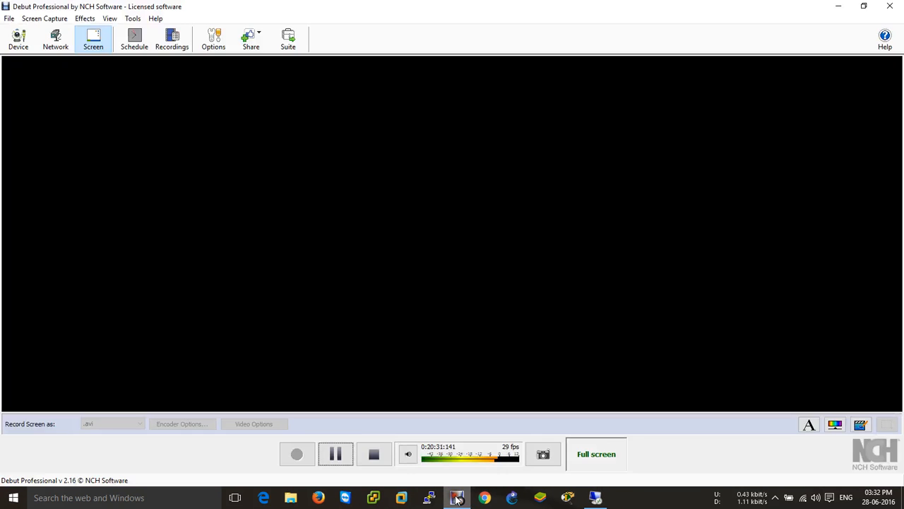